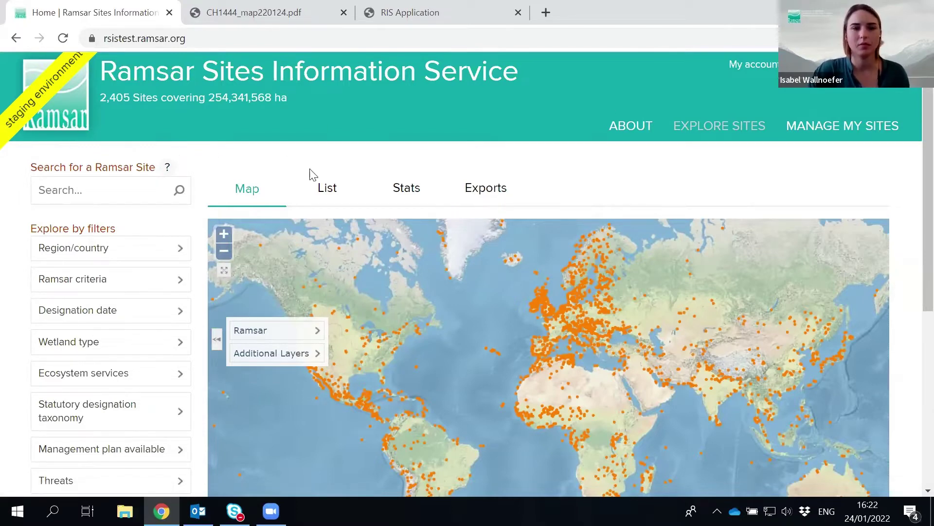
Step: Expand the Additional Layers and Ramsar layer options on the map
scroll(49, 277, "down", 2)
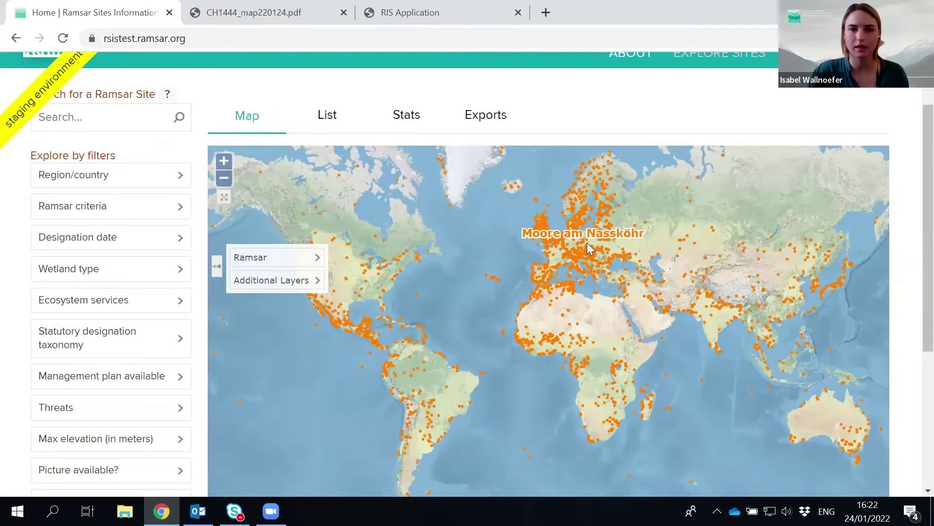
scroll(10, 224, "down", 2)
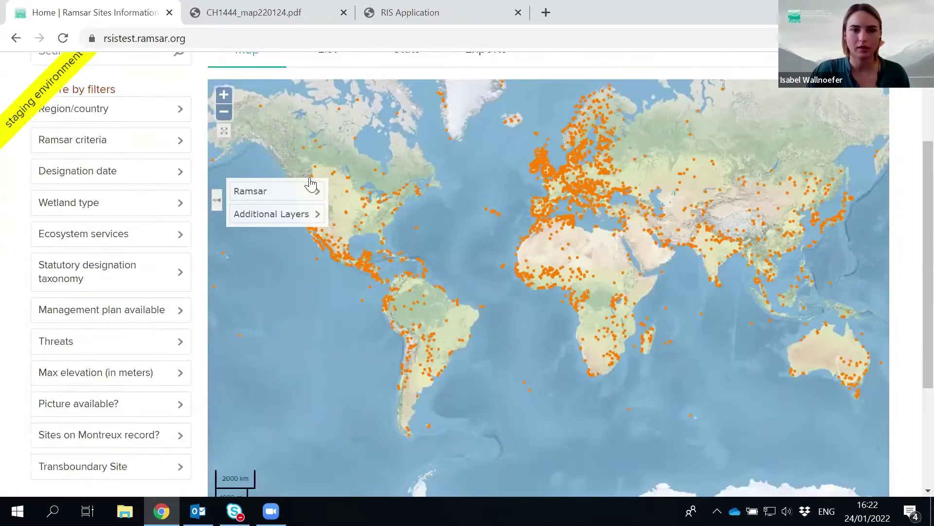
left_click(309, 210)
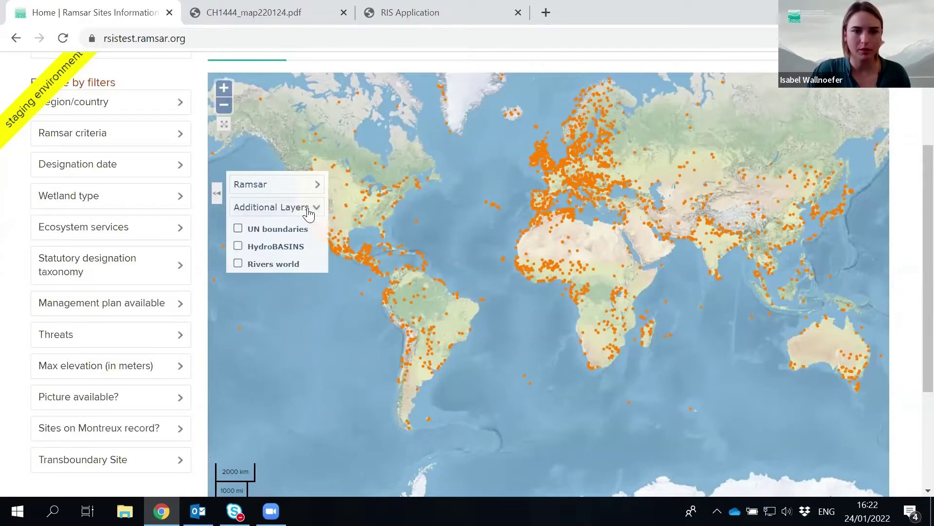
left_click(280, 184)
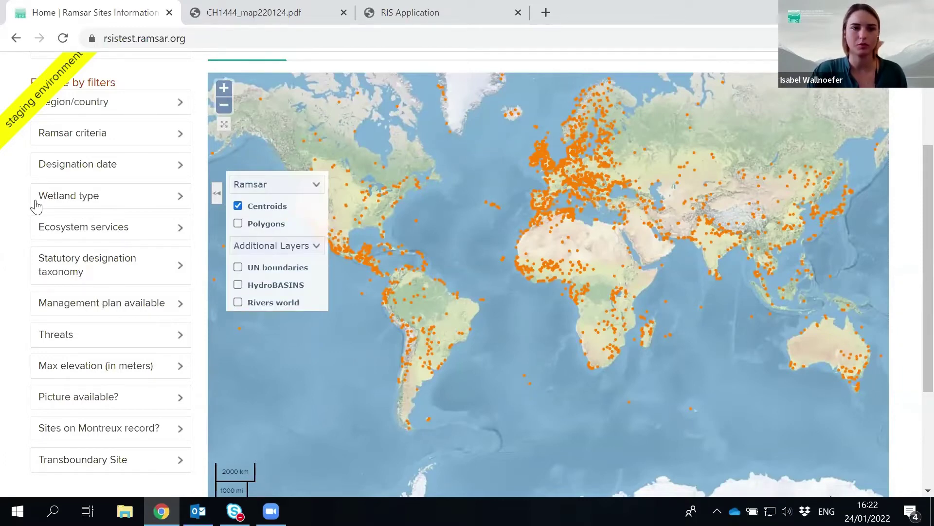
Step: Switch to the List view of Ramsar sites and scroll through it
scroll(30, 195, "up", 2)
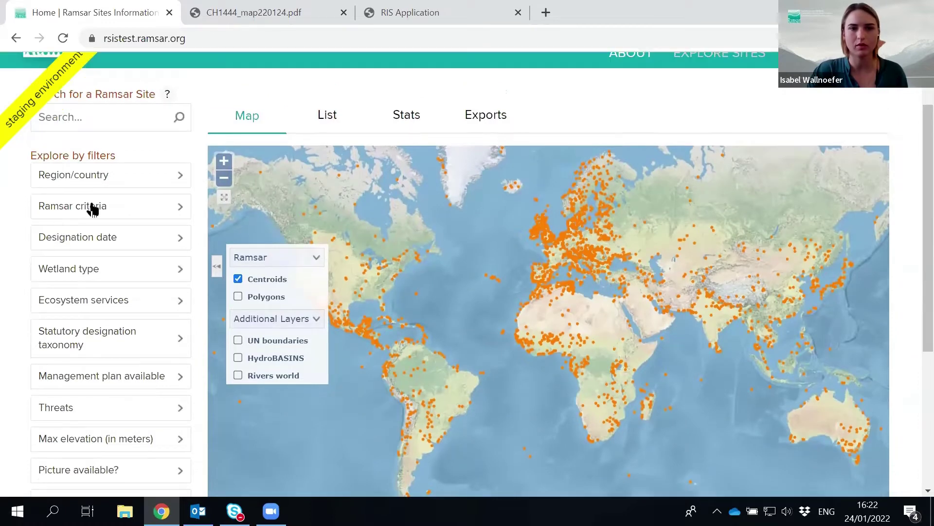
left_click(327, 115)
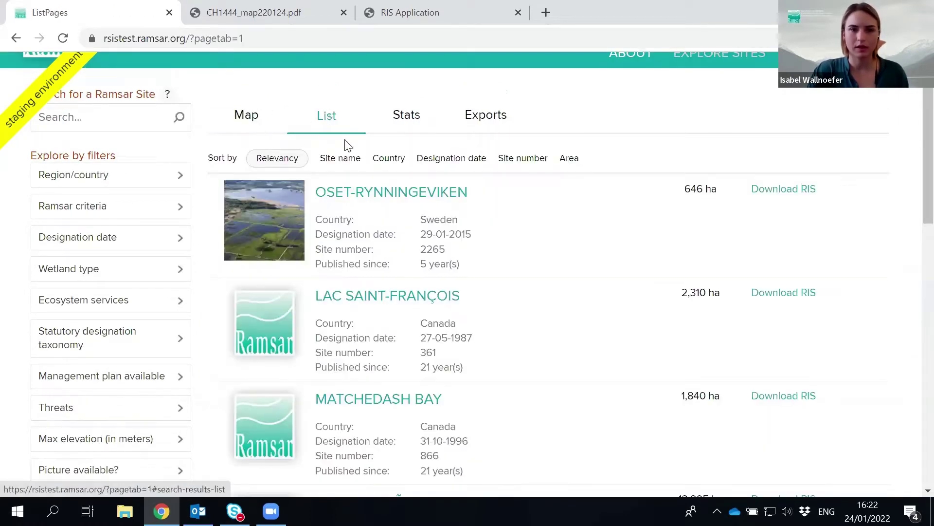
scroll(321, 390, "down", 5)
scroll(326, 292, "up", 5)
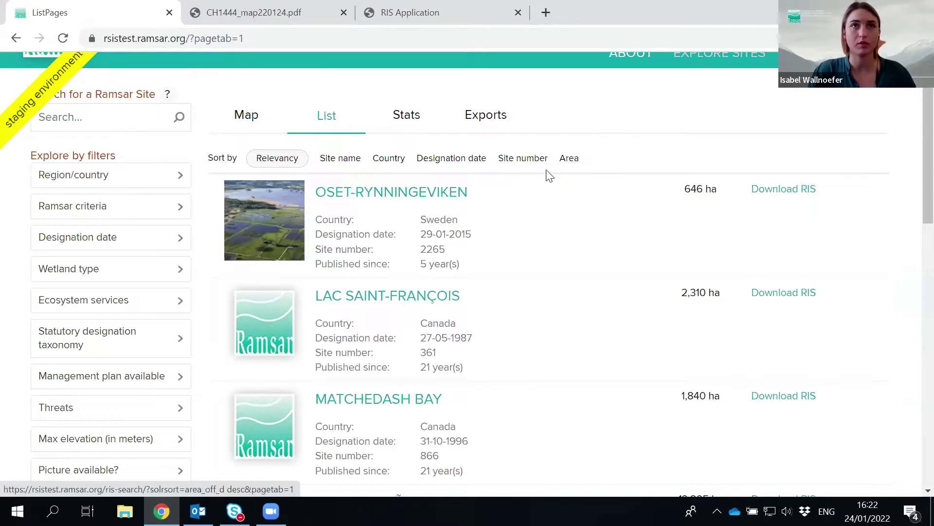
Step: View the Stats charts, including sites number and area by year from 1974 to 2020
left_click(406, 118)
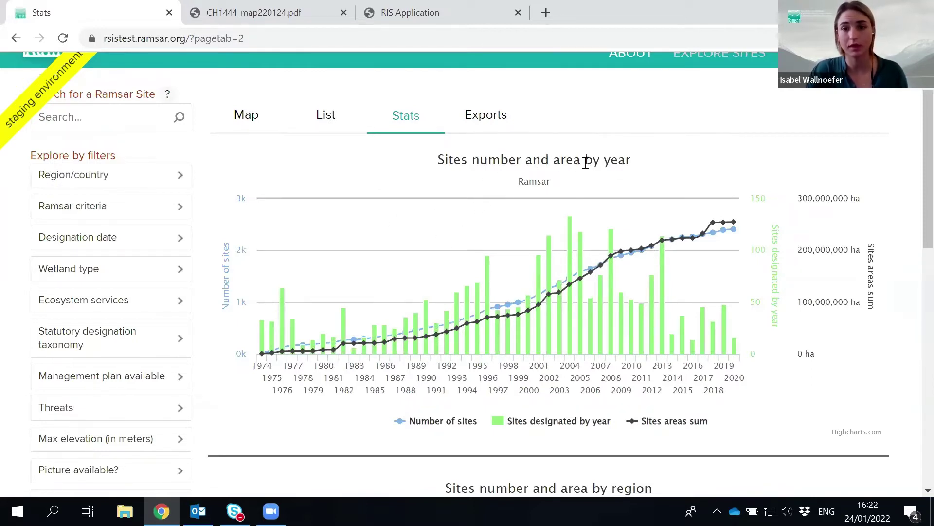
scroll(487, 200, "down", 6)
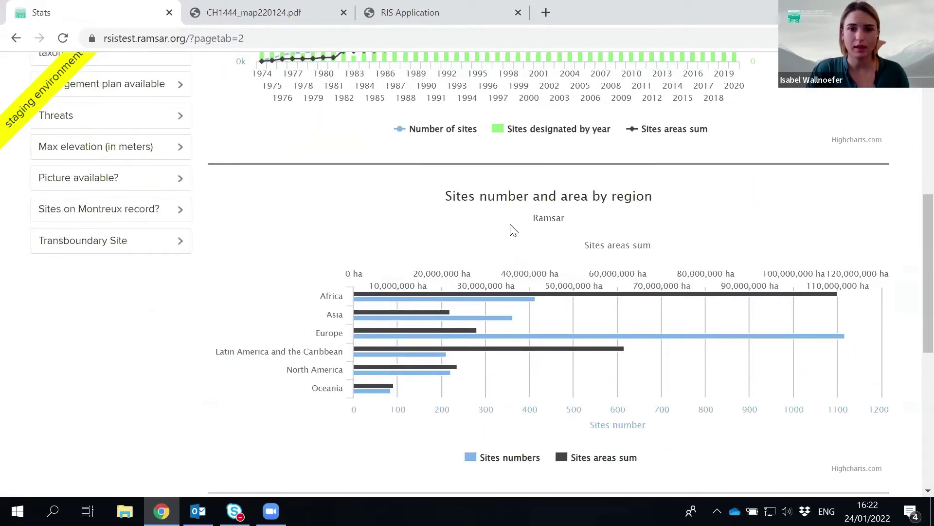
scroll(382, 249, "down", 6)
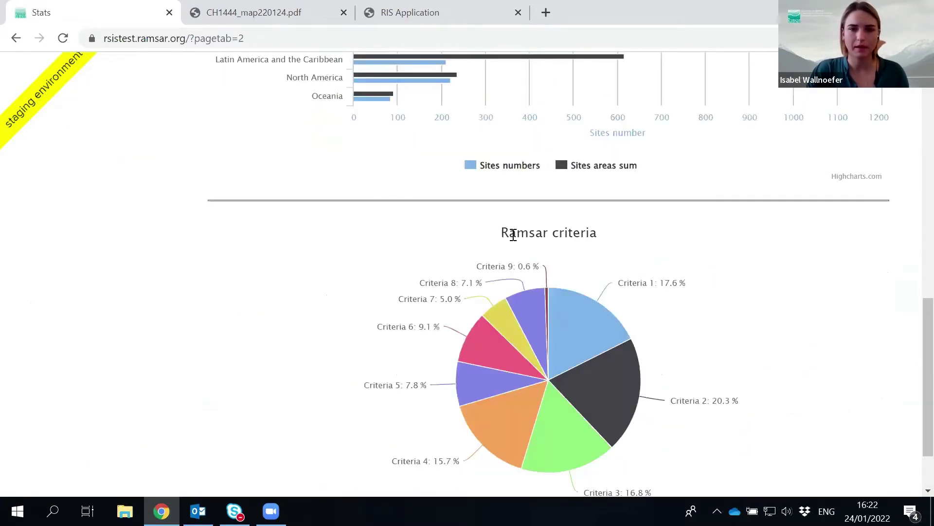
scroll(330, 284, "down", 2)
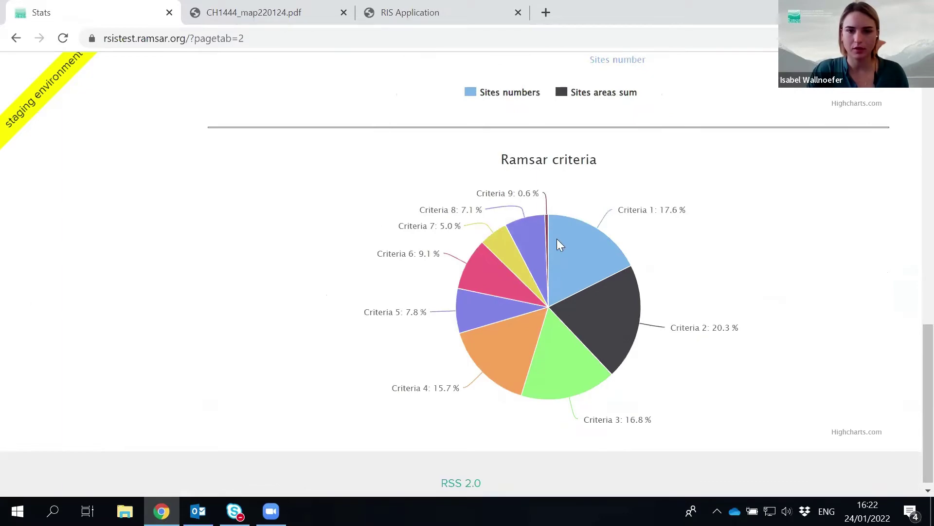
scroll(263, 273, "up", 15)
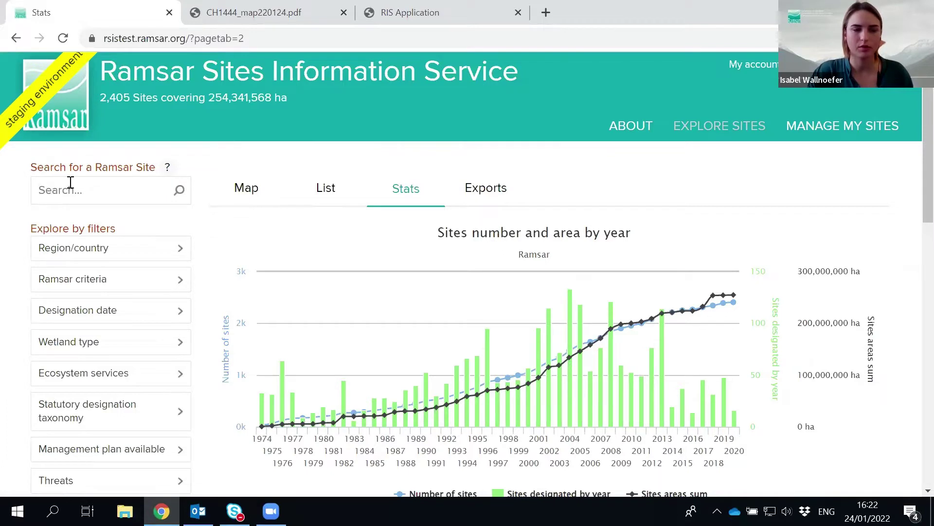
Step: Read the search help for finding sites, then close it
left_click(168, 168)
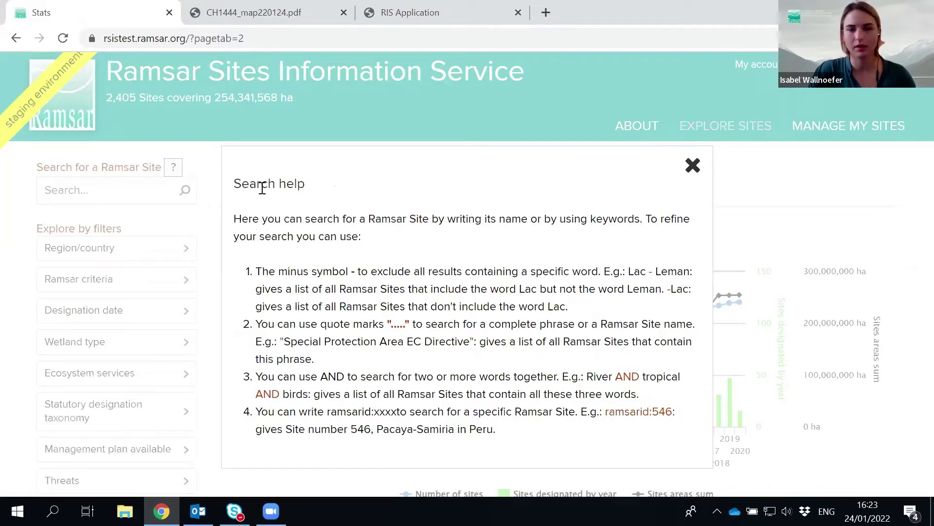
left_click(693, 166)
scroll(159, 229, "down", 1)
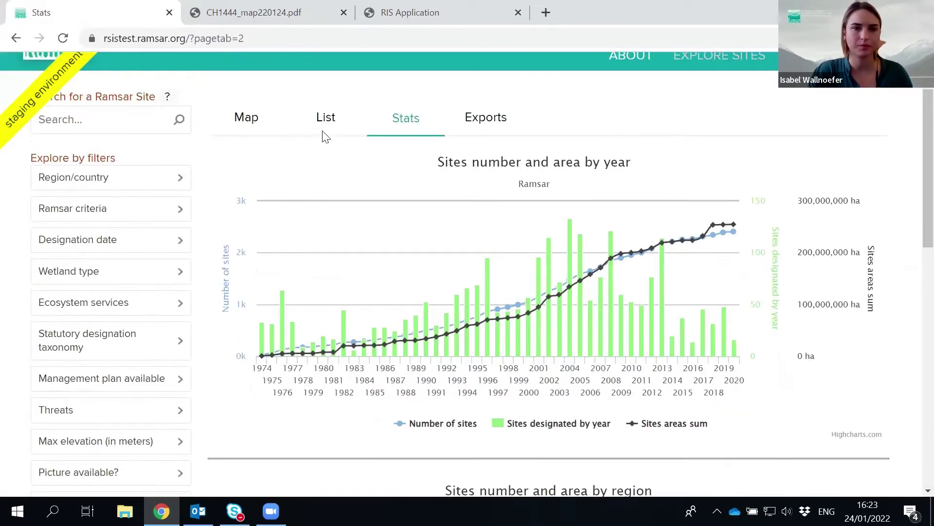
Step: Return to the site list and expand the Region/country filter
left_click(346, 127)
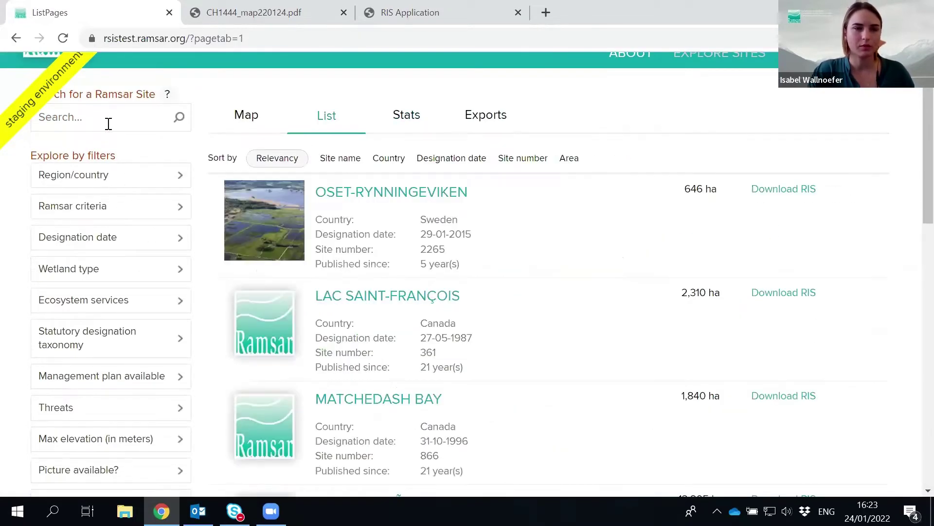
left_click(141, 176)
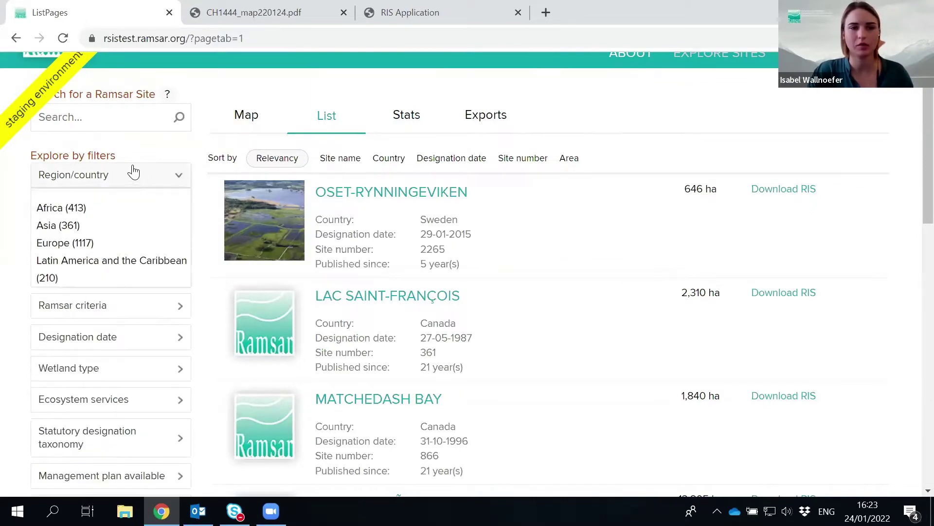
scroll(129, 200, "down", 1)
Step: Filter the sites to Europe, then narrow them to Switzerland
left_click(64, 172)
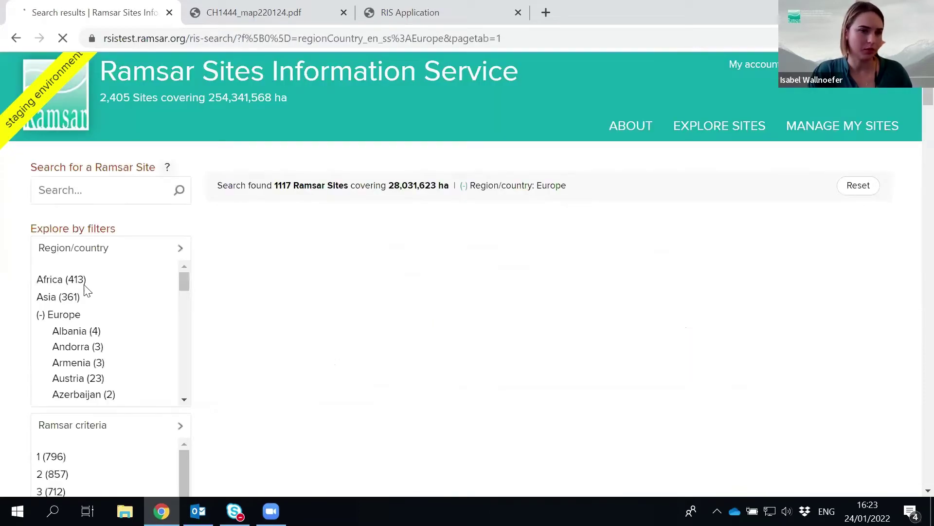
scroll(110, 330, "down", 10)
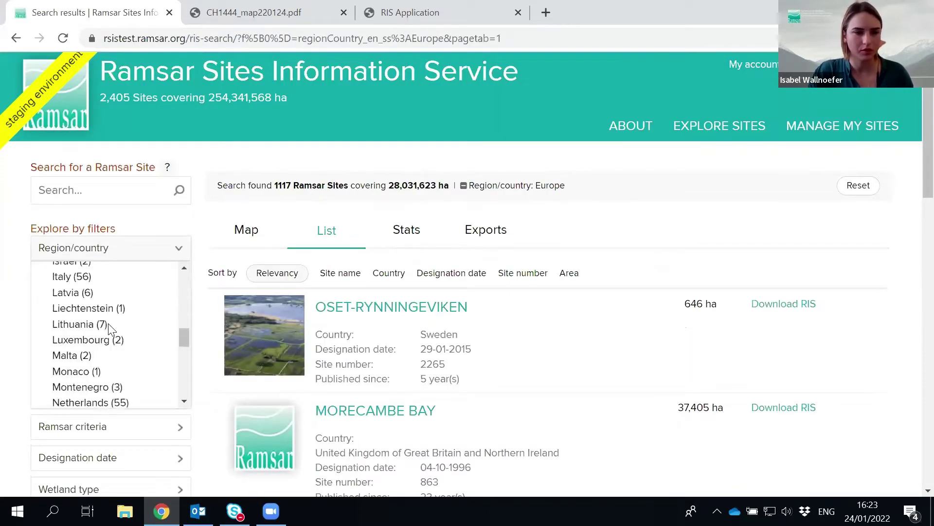
scroll(109, 330, "up", 1)
left_click(93, 368)
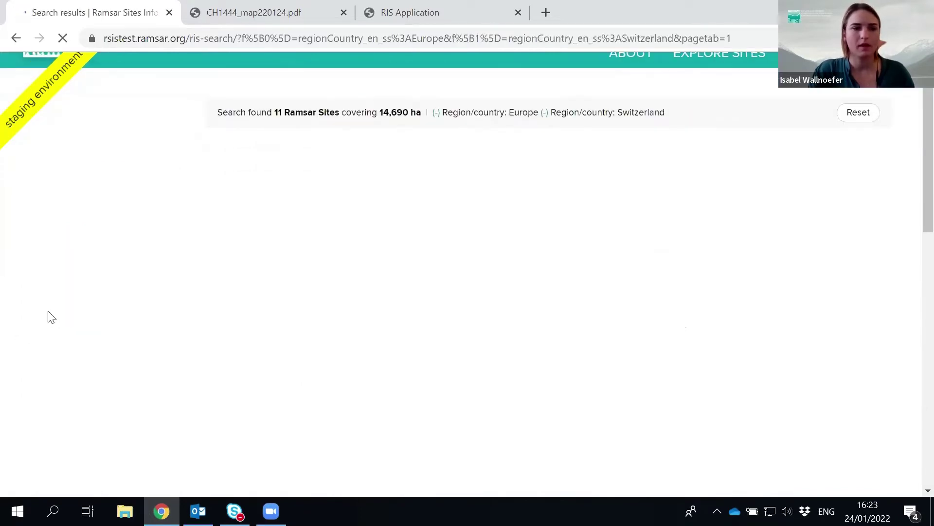
scroll(52, 313, "down", 4)
scroll(27, 316, "down", 4)
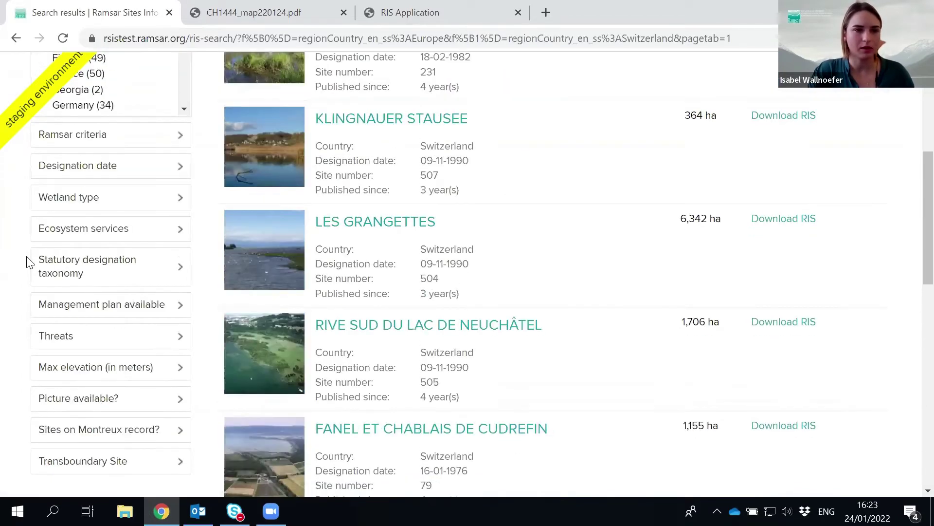
Step: Restrict the results to Human-made wetlands under Wetland type
left_click(59, 197)
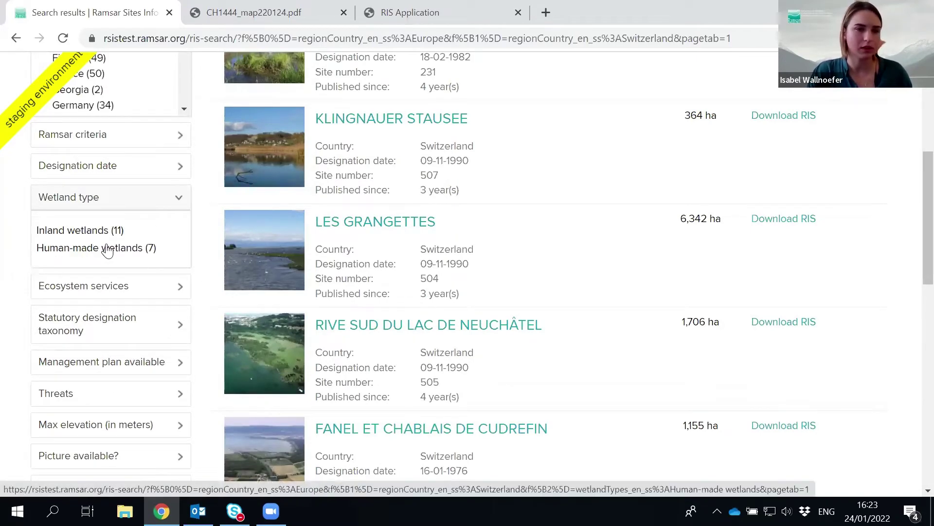
left_click(96, 249)
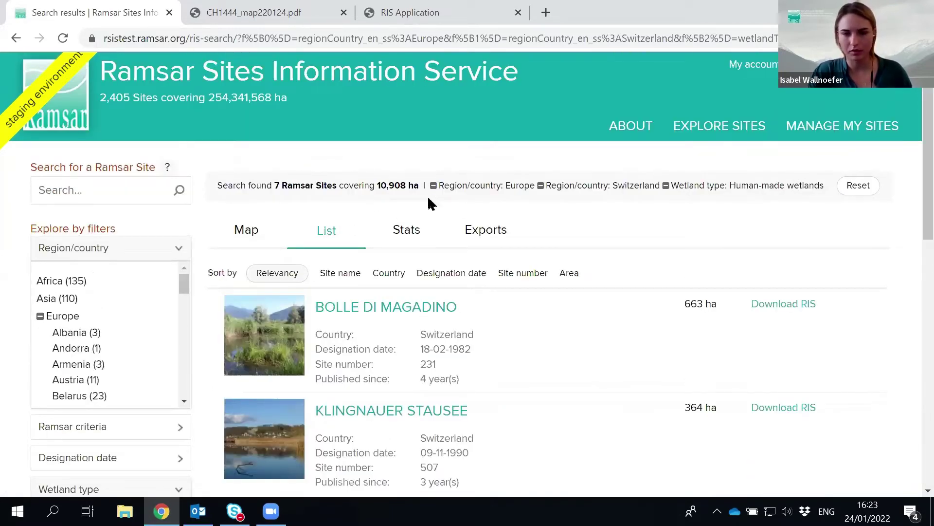
scroll(327, 217, "down", 3)
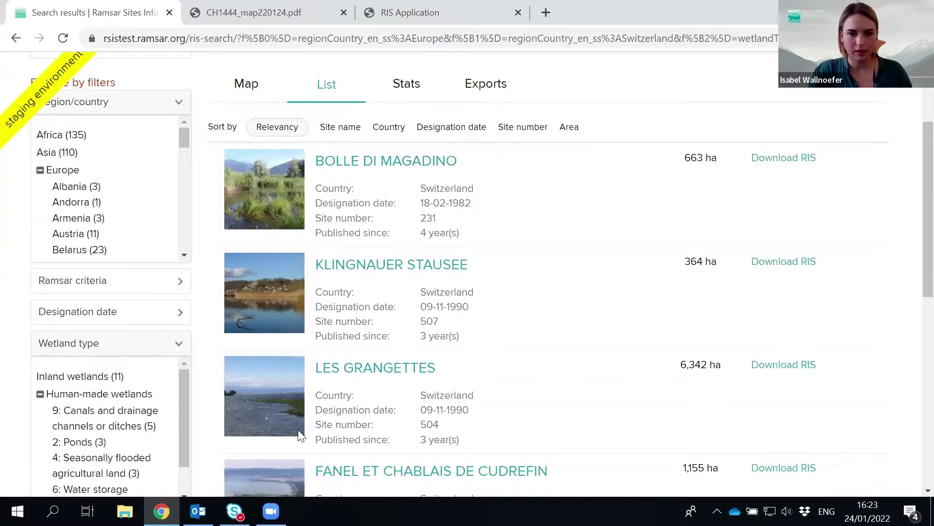
scroll(338, 440, "down", 9)
scroll(349, 431, "up", 8)
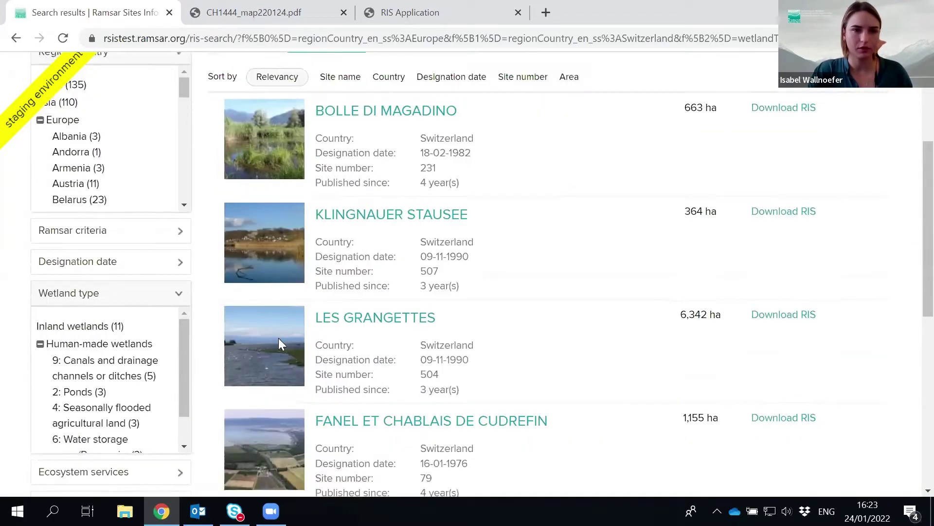
scroll(279, 343, "up", 3)
Step: Show the 7 filtered sites on the map and open the Niederried Stausee site page
left_click(247, 157)
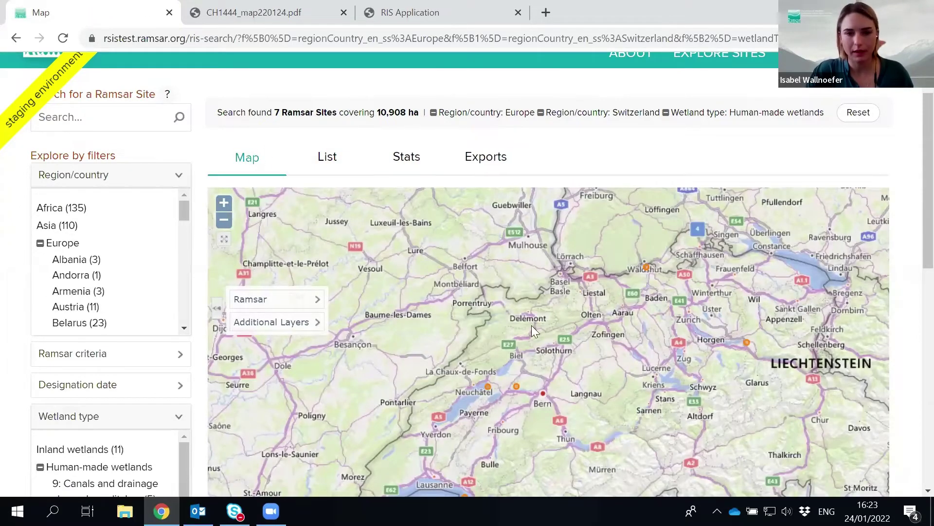
scroll(487, 316, "down", 1)
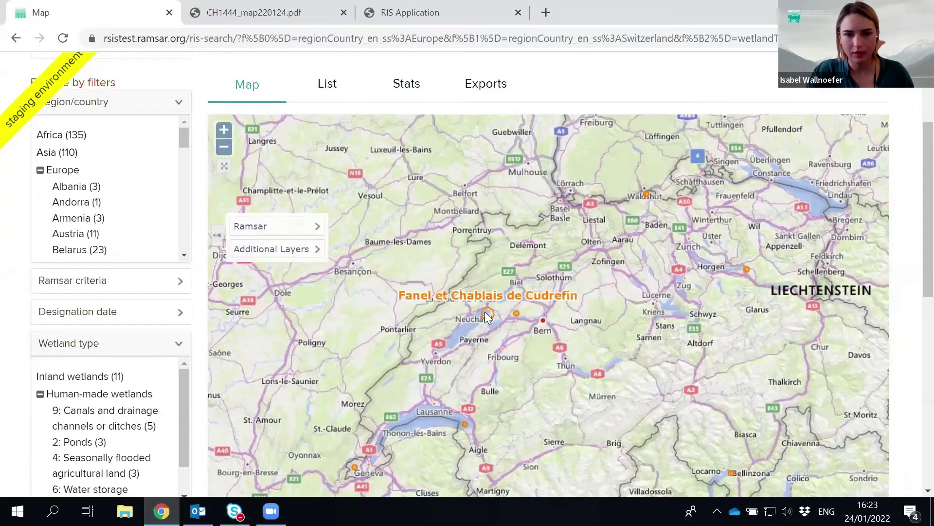
left_click(515, 315)
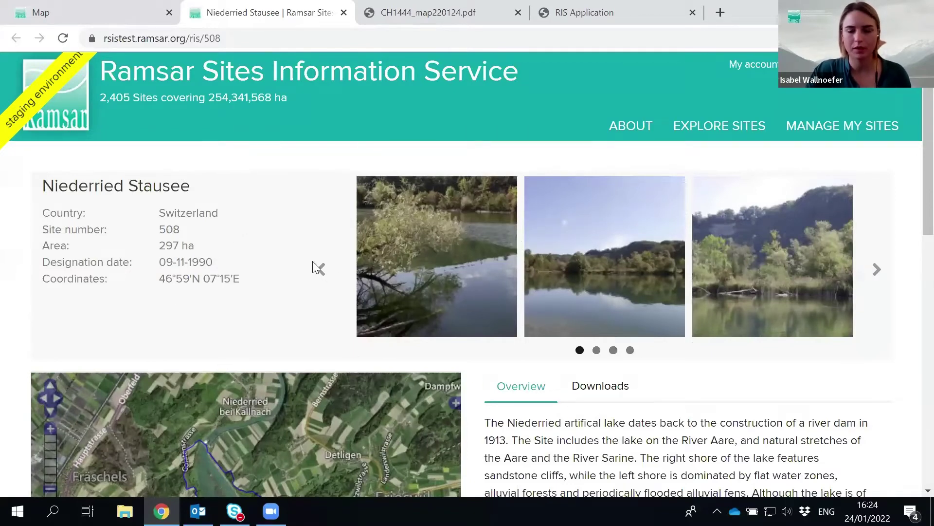
Step: Review Niederried Stausee's downloads (archived RIS, site maps, reports), then return to the search results map
scroll(419, 234, "down", 6)
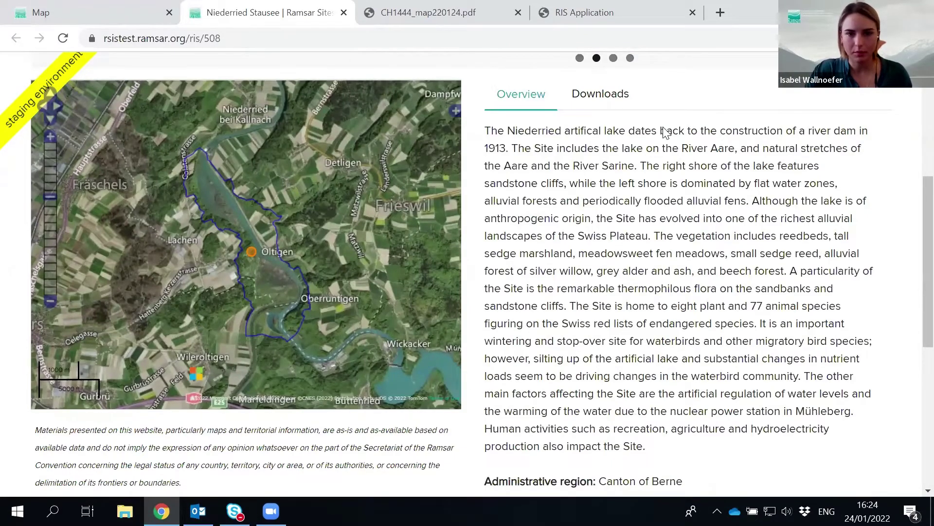
left_click(602, 100)
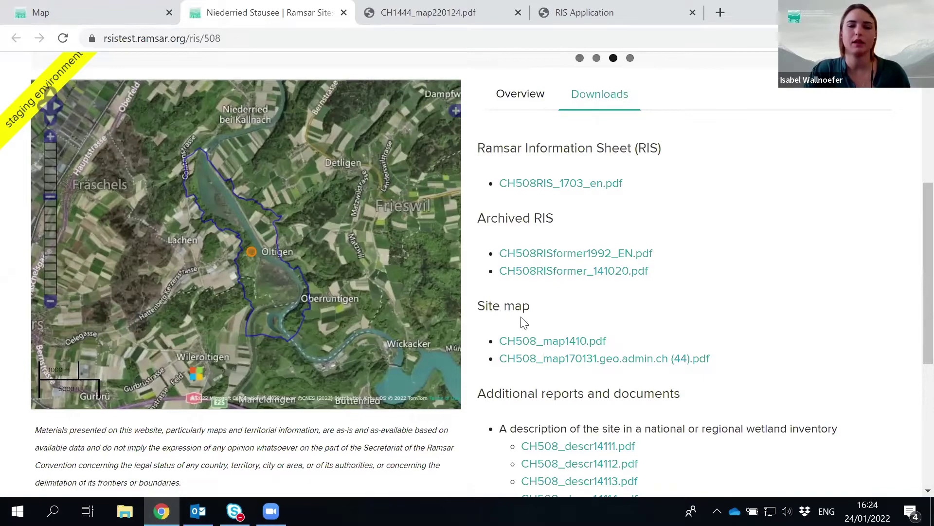
scroll(716, 319, "down", 5)
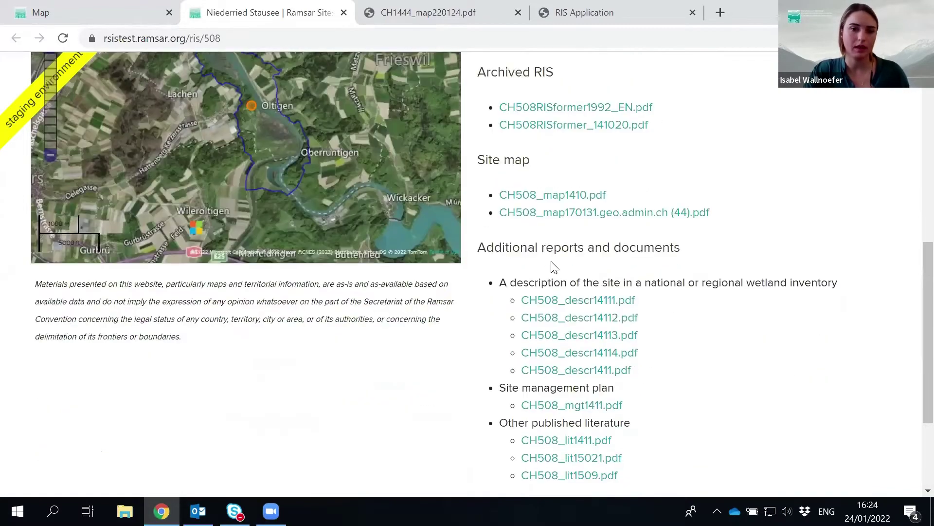
scroll(497, 398, "down", 2)
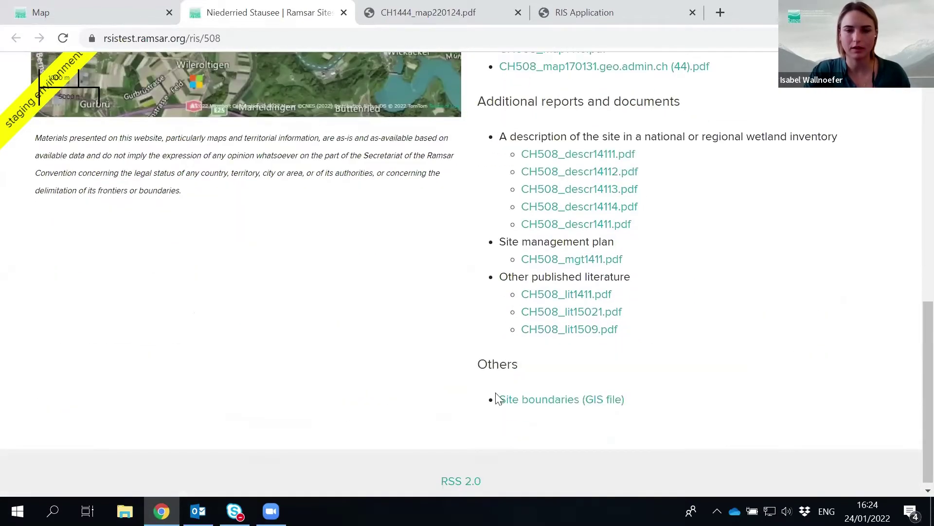
scroll(307, 474, "up", 10)
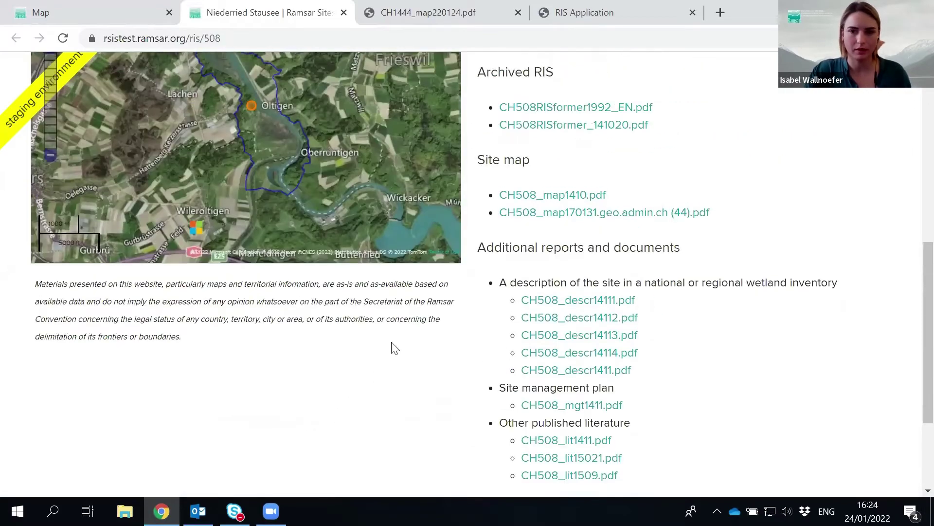
scroll(408, 302, "up", 2)
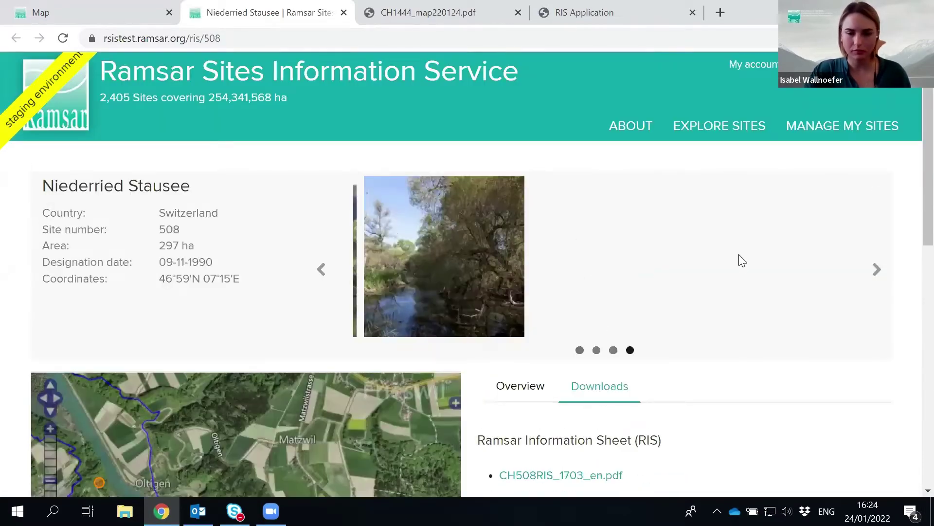
left_click(108, 18)
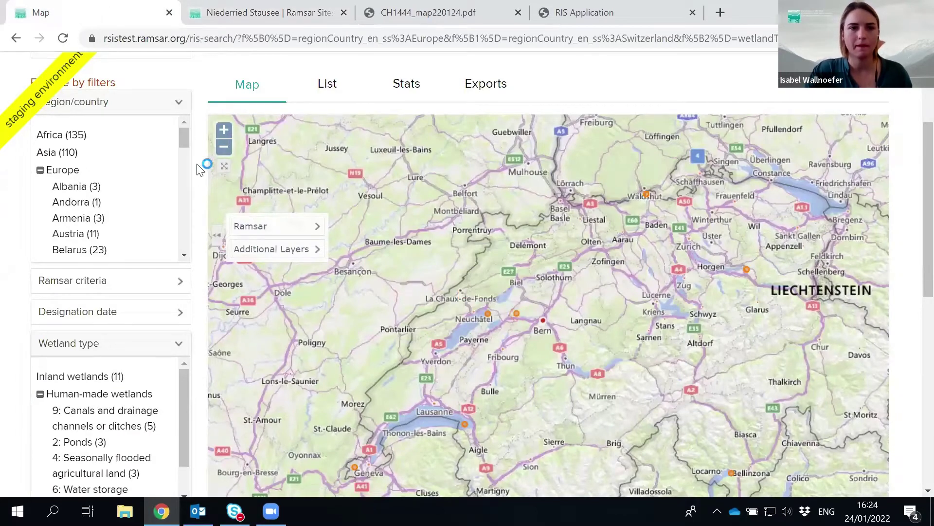
Step: Generate a Microsoft Excel report of the 7 Swiss human-made wetland sites from Exports
scroll(194, 88, "up", 2)
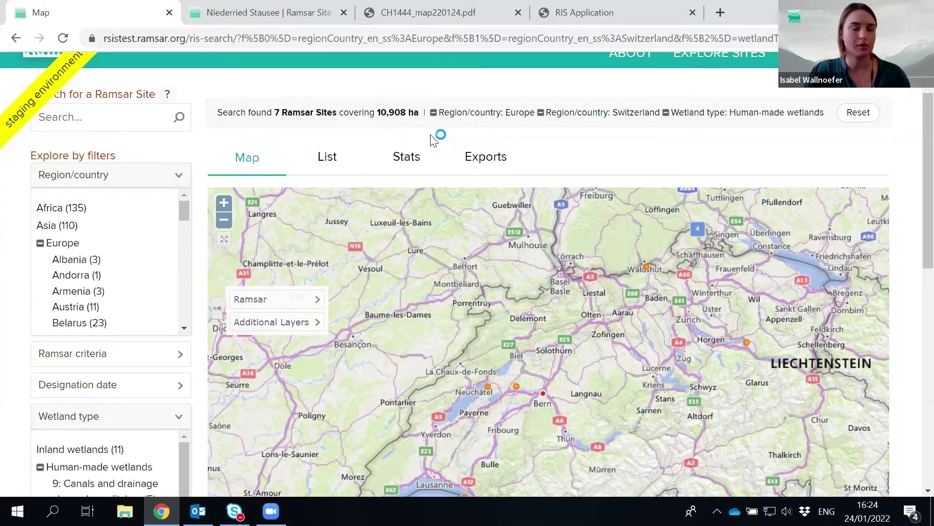
left_click(484, 158)
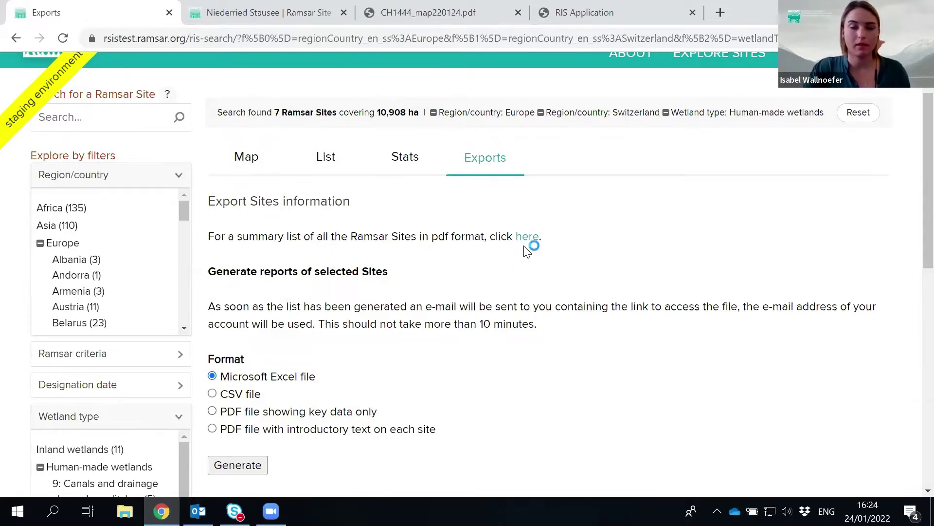
scroll(524, 232, "down", 3)
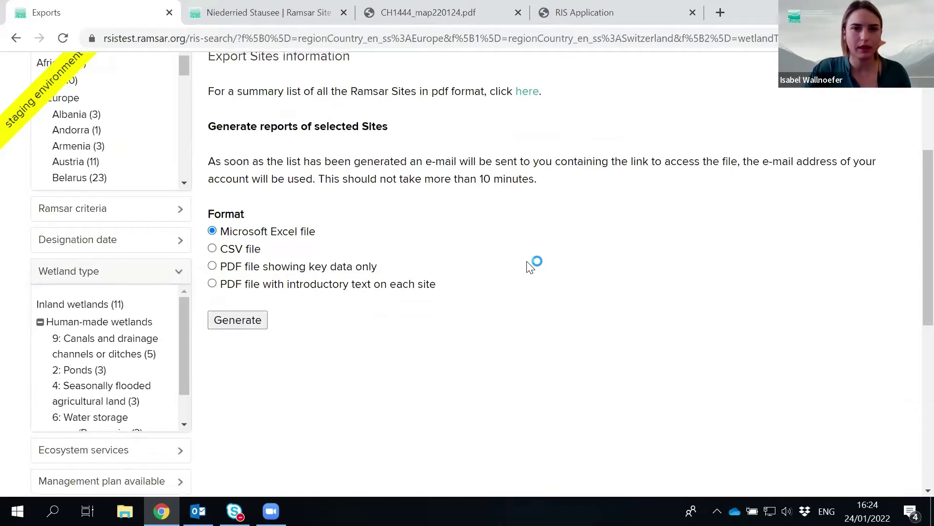
scroll(529, 265, "up", 1)
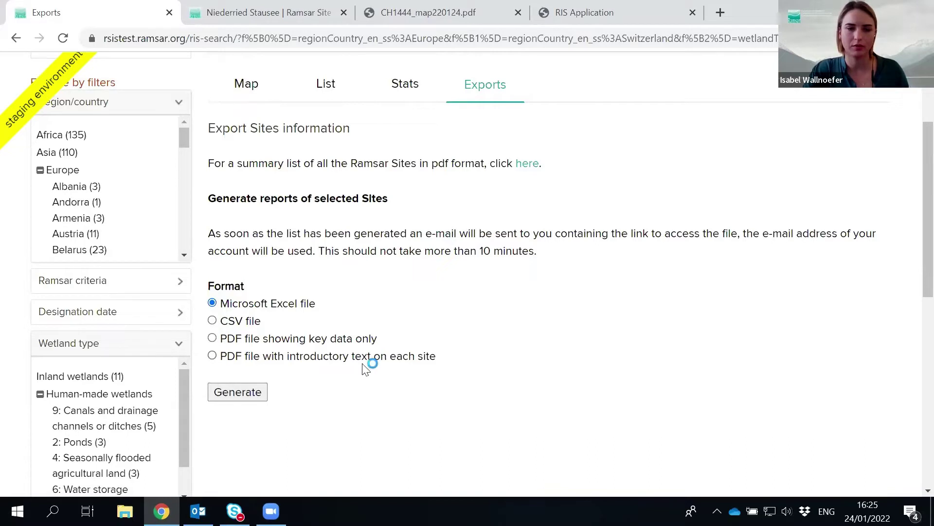
left_click(244, 398)
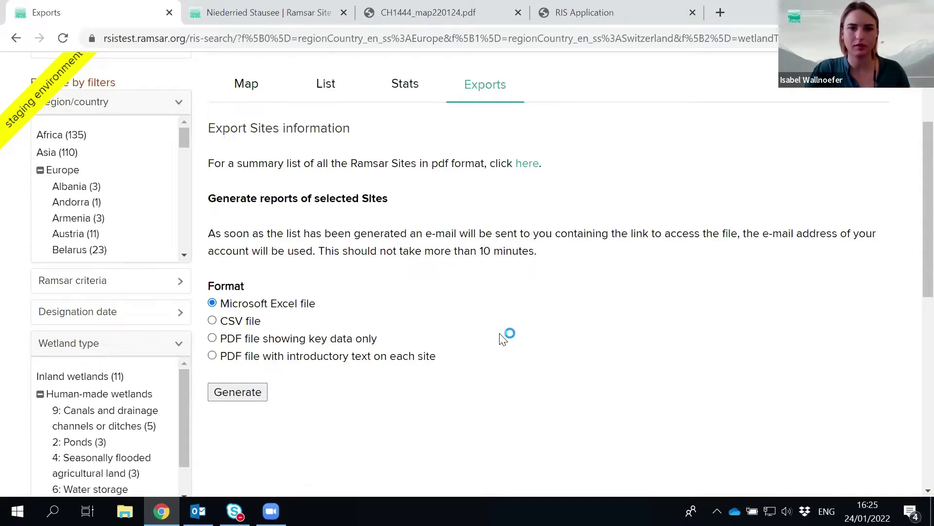
scroll(536, 331, "up", 3)
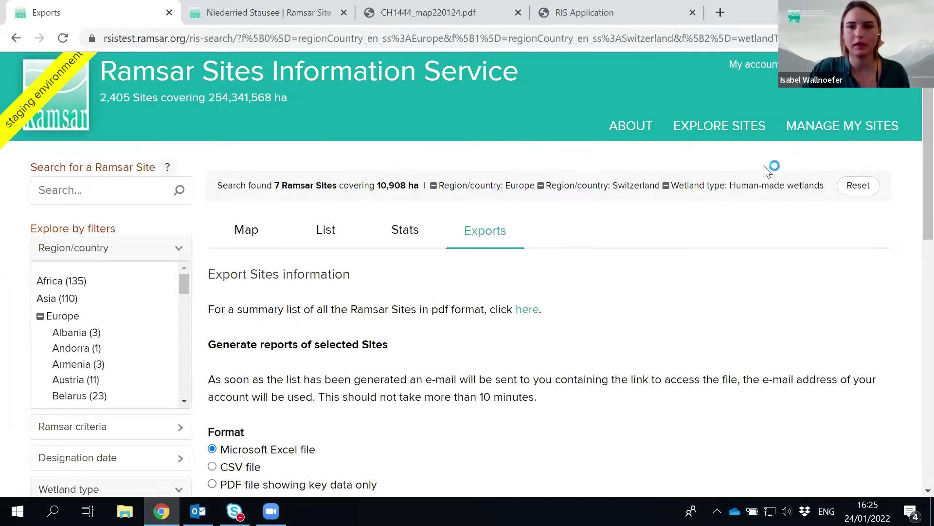
Step: Go to Manage My Sites and scroll through the page
left_click(834, 125)
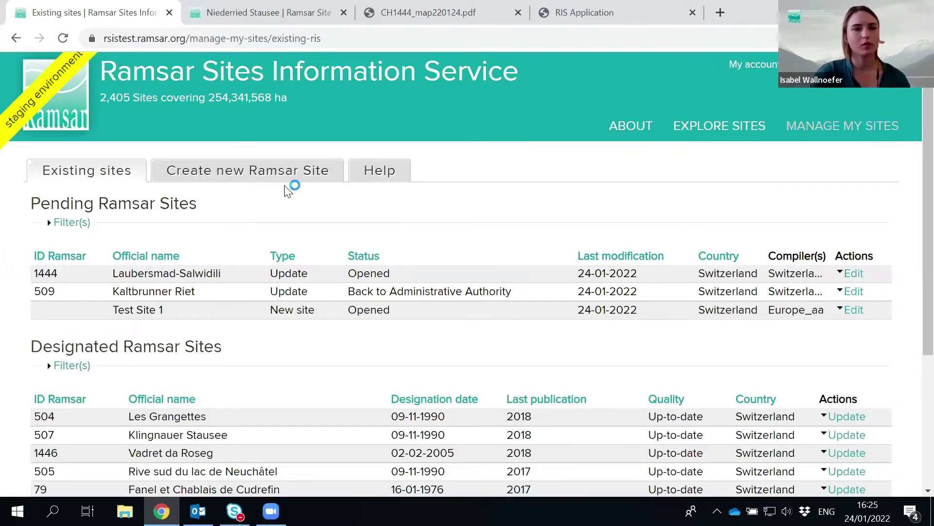
scroll(331, 238, "down", 2)
scroll(334, 247, "down", 2)
scroll(307, 170, "up", 4)
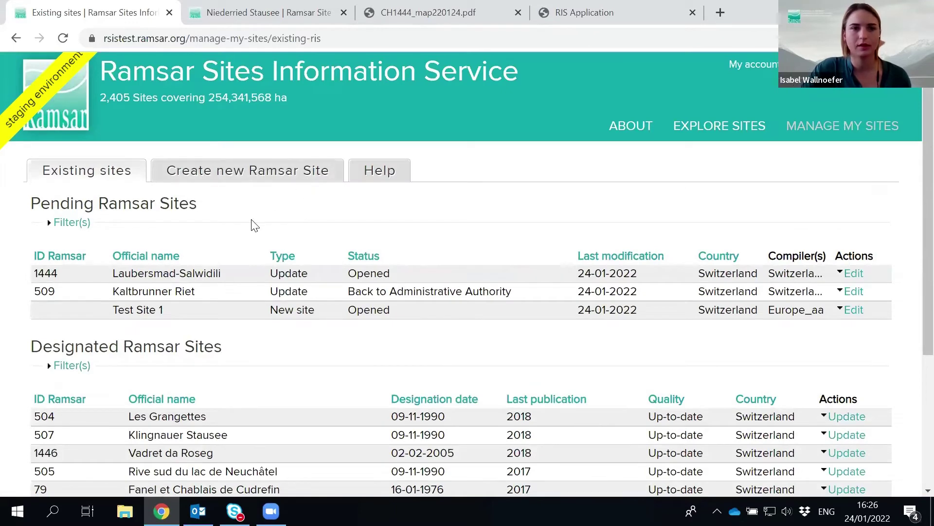
scroll(253, 225, "down", 2)
Step: Browse the Help resources for managing sites, then return to Existing sites
left_click(382, 99)
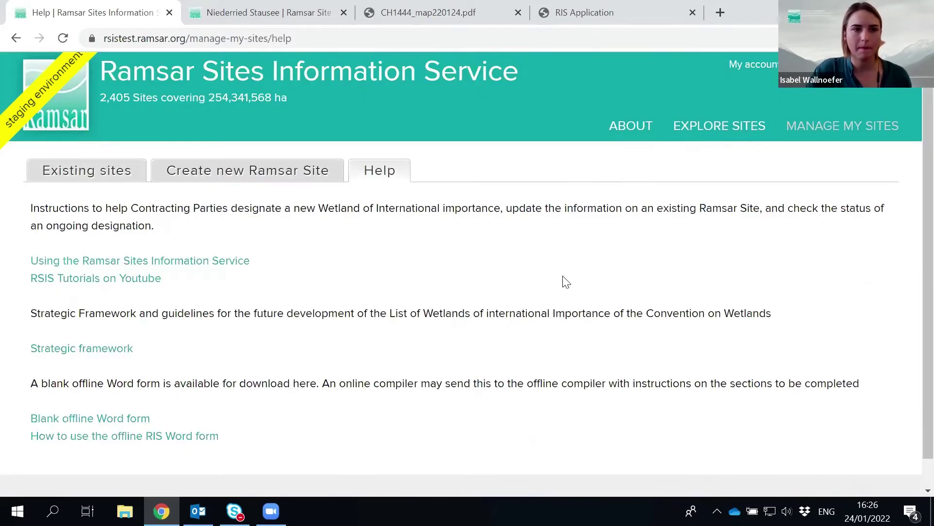
scroll(503, 273, "down", 1)
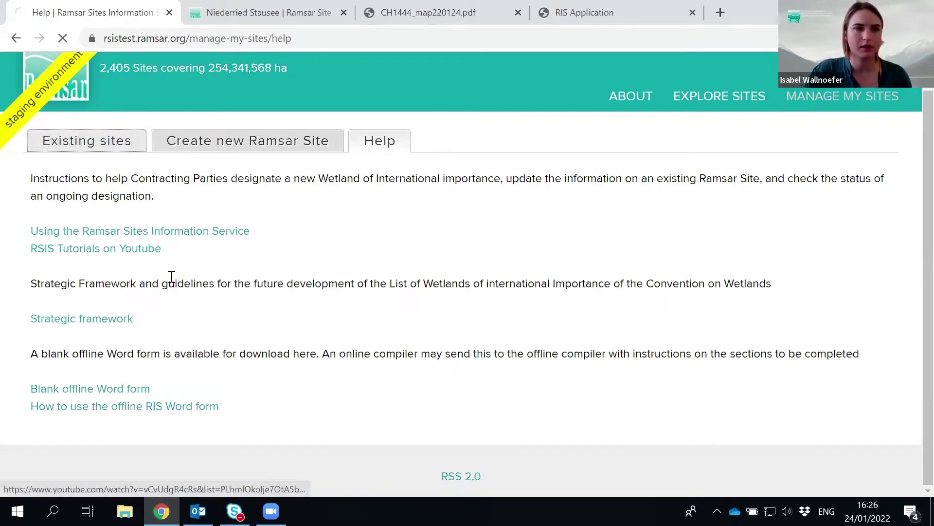
left_click(122, 140)
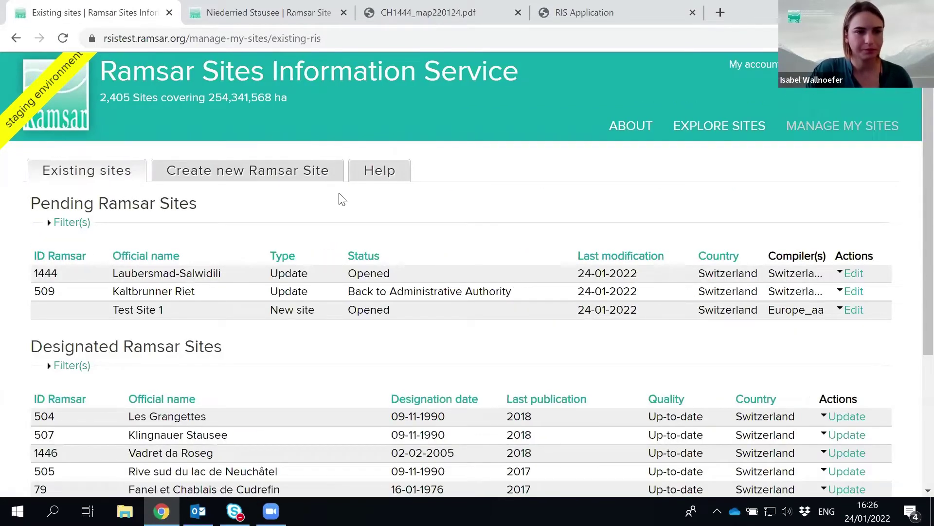
Step: Scroll through the pending and designated site tables, then start creating a new Ramsar Site
scroll(354, 198, "down", 1)
scroll(352, 193, "down", 2)
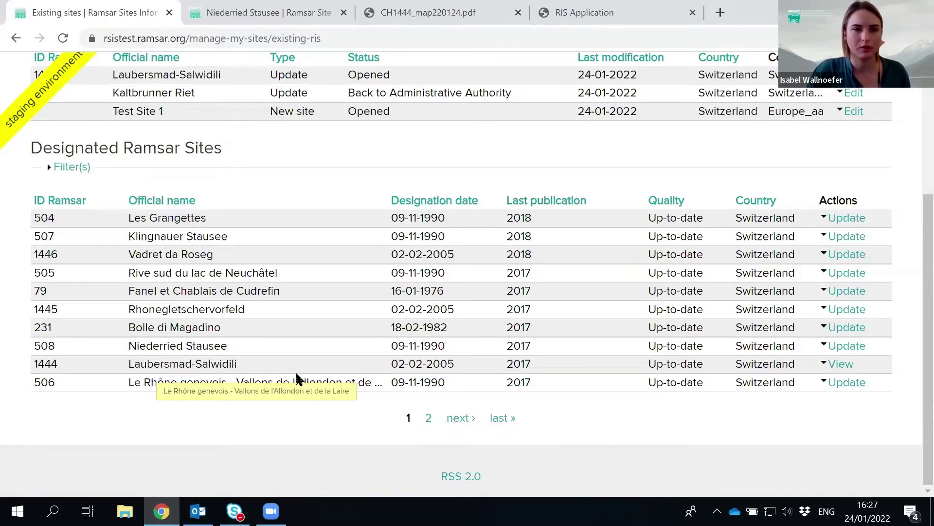
scroll(298, 382, "up", 5)
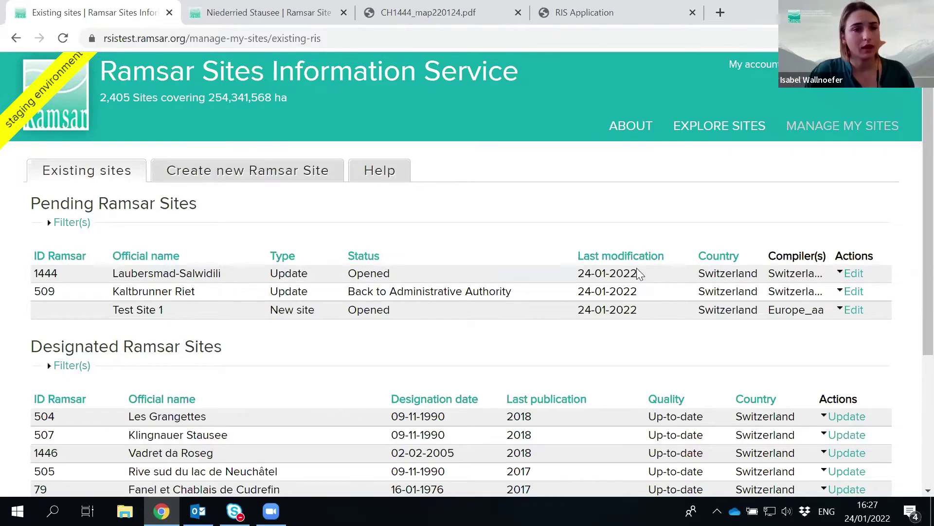
left_click(247, 174)
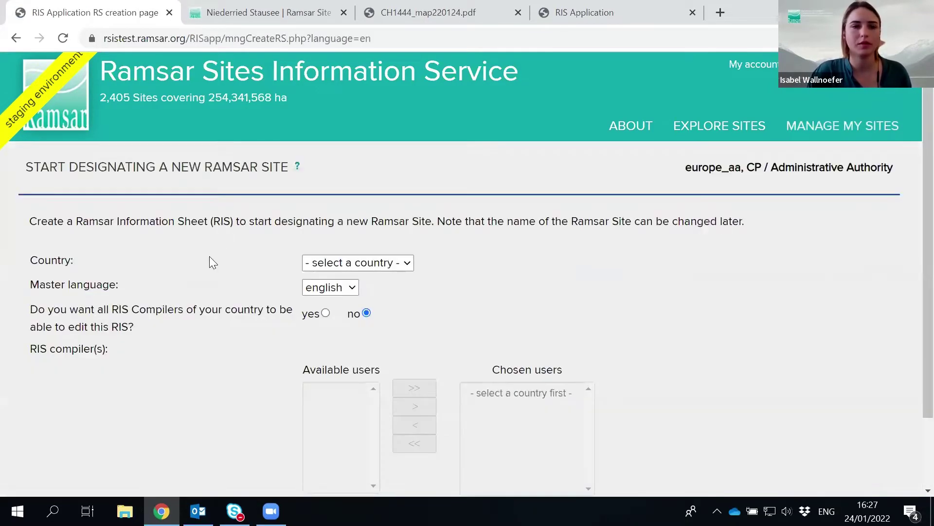
Step: Set country to Switzerland, master language to english, and the site name to 'Test'
scroll(209, 258, "down", 1)
scroll(212, 265, "down", 1)
left_click(377, 191)
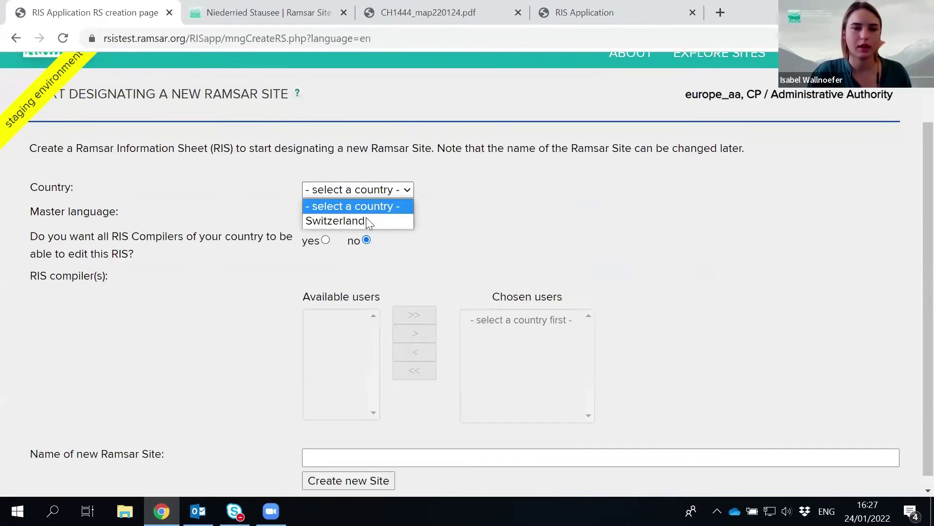
left_click(364, 219)
left_click(352, 215)
left_click(323, 229)
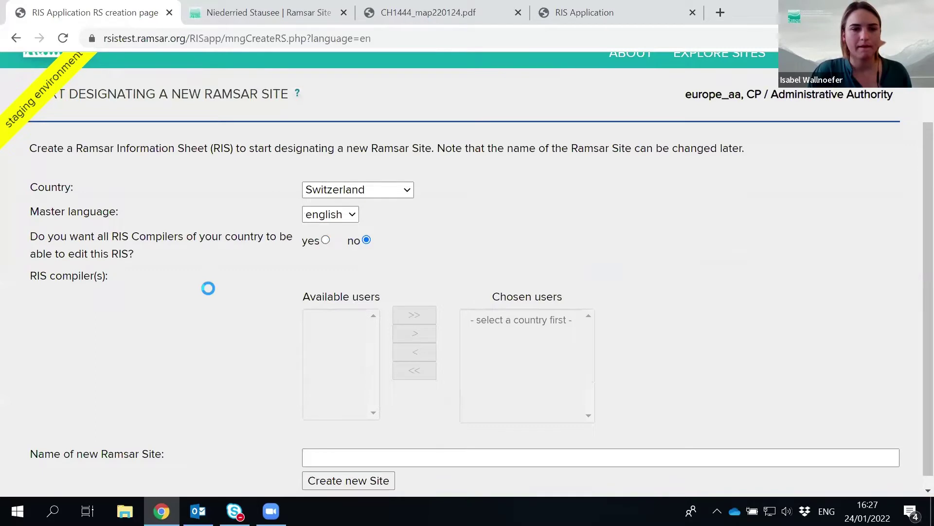
scroll(244, 341, "down", 1)
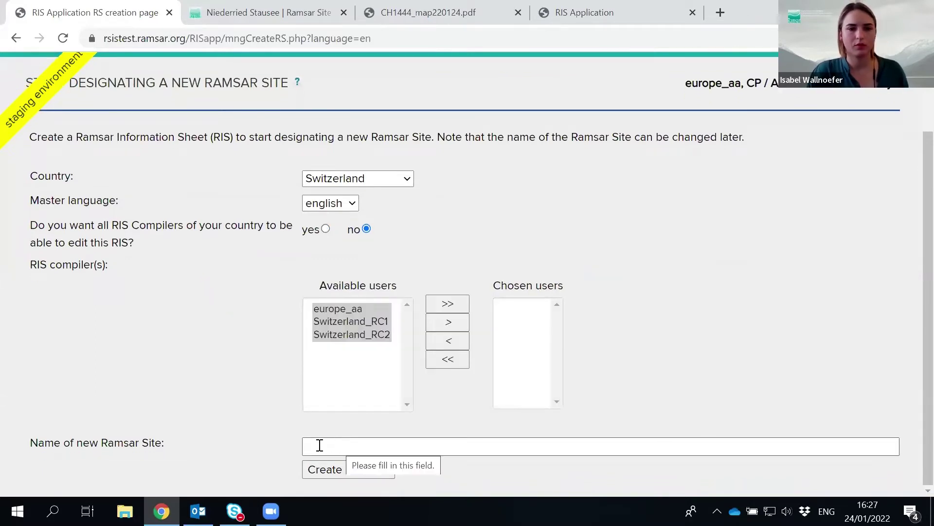
left_click(381, 468)
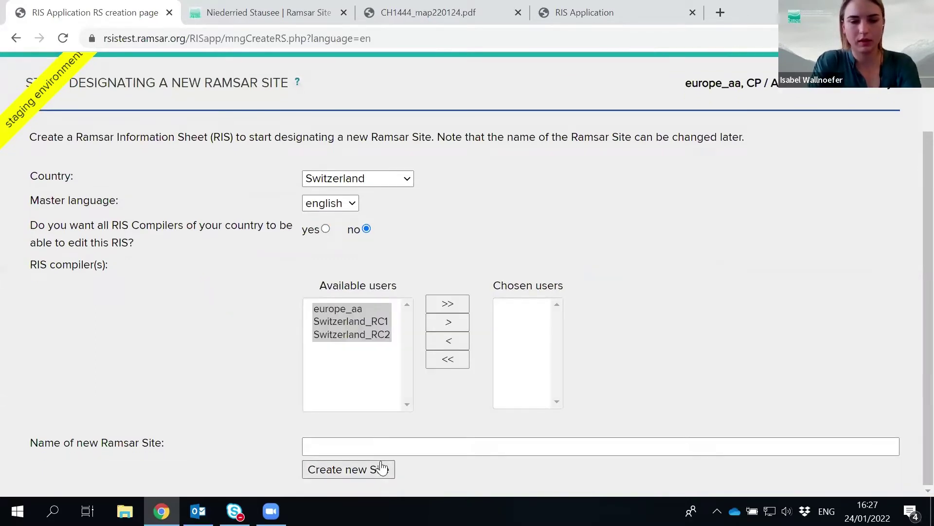
type("Test")
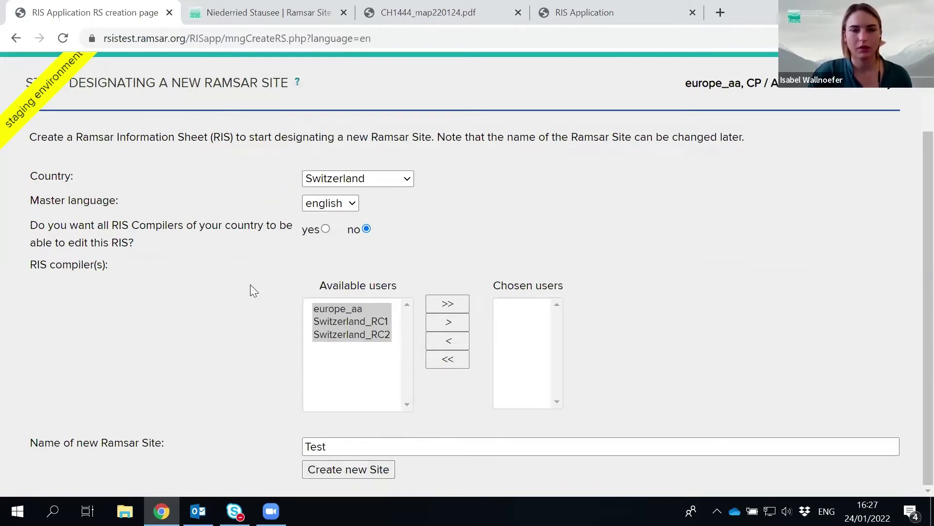
Step: Keep only the administrative authority account as chosen compiler and create the 'Test' site
left_click(346, 309)
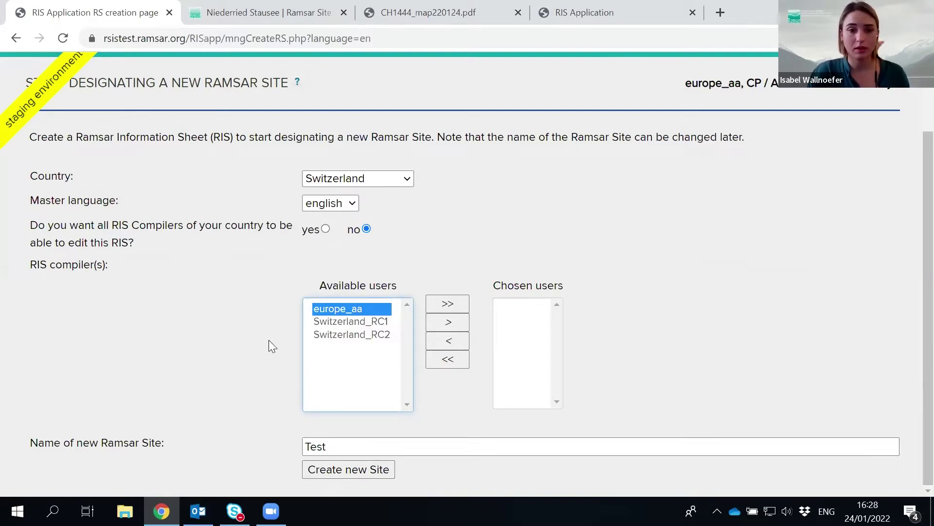
left_click(439, 326)
left_click(348, 310)
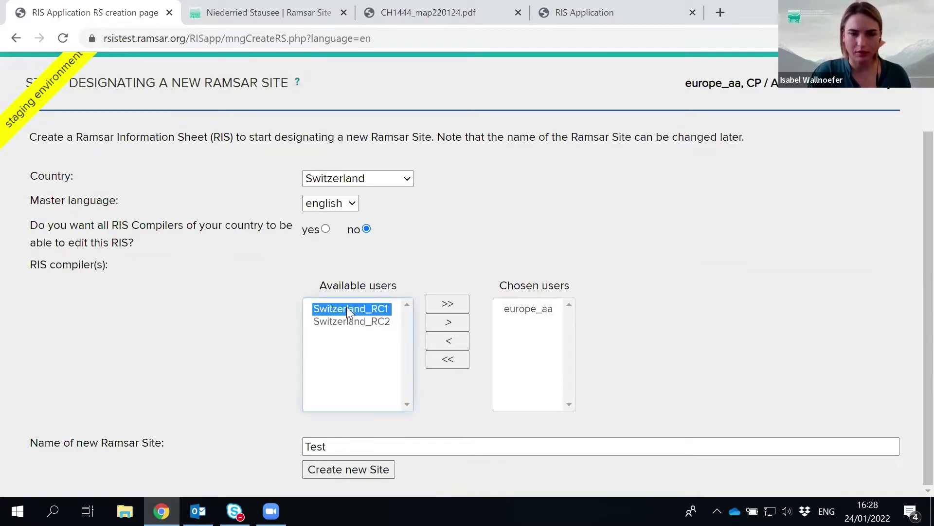
left_click(448, 325)
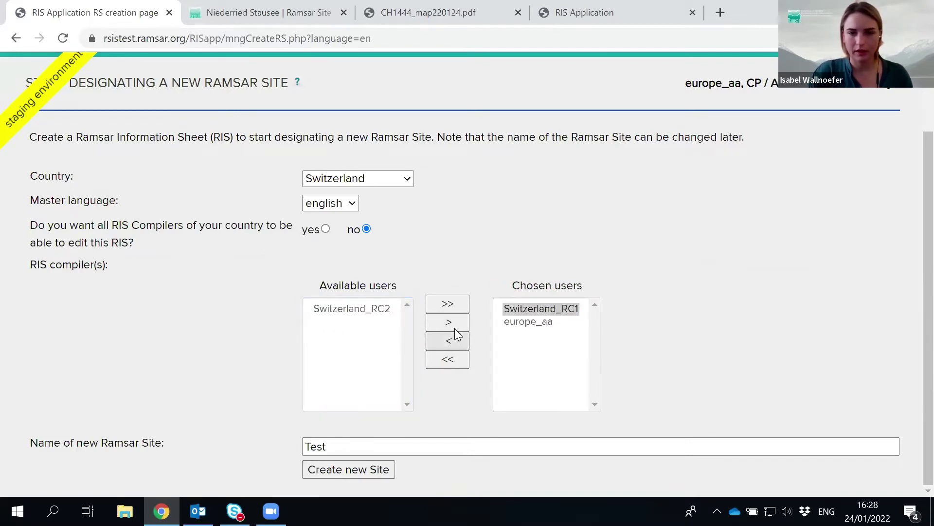
left_click(529, 306)
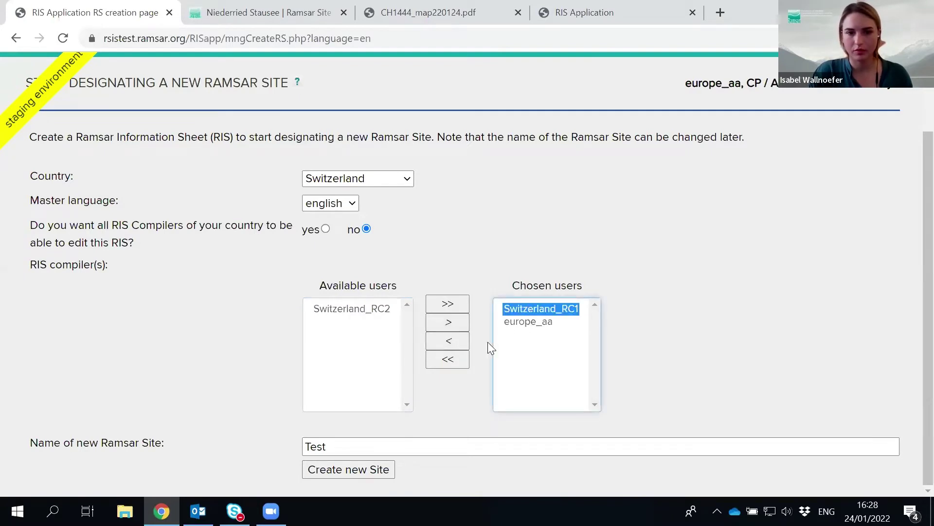
left_click(449, 340)
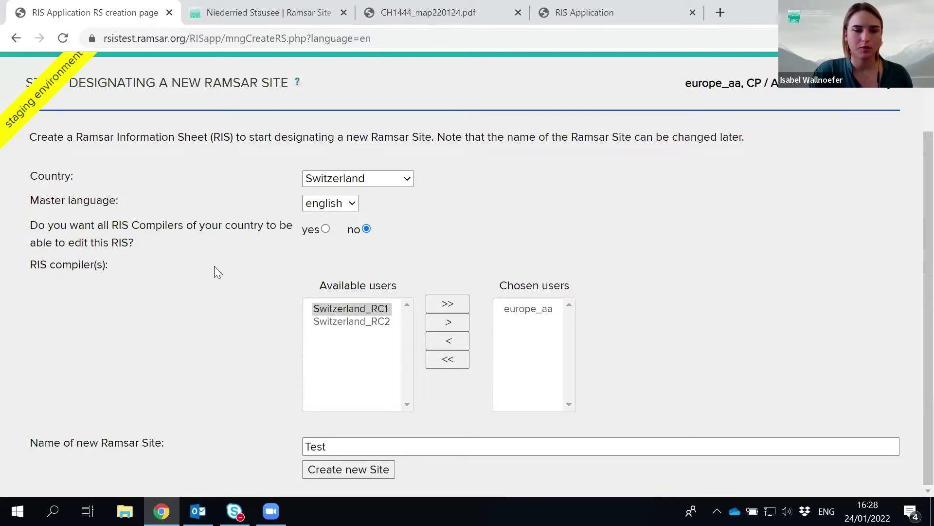
left_click(354, 471)
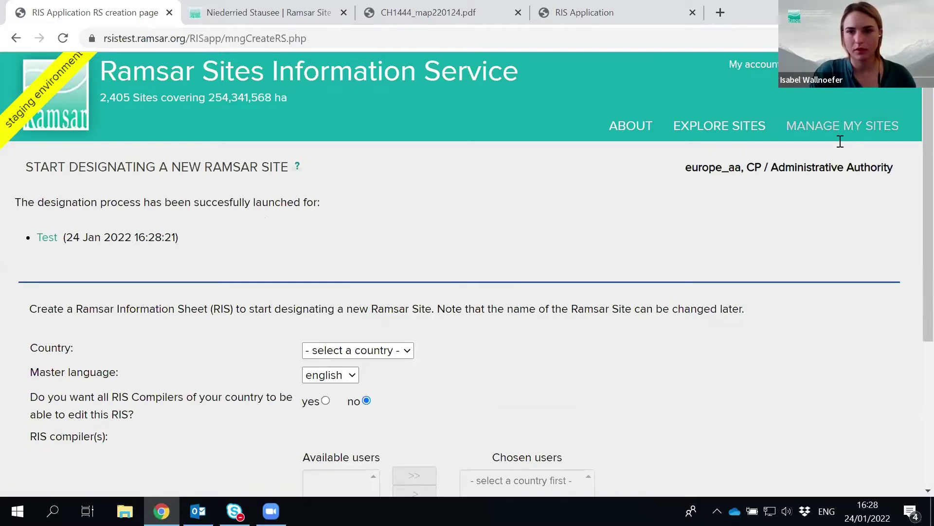
scroll(720, 225, "down", 5)
left_click(78, 470)
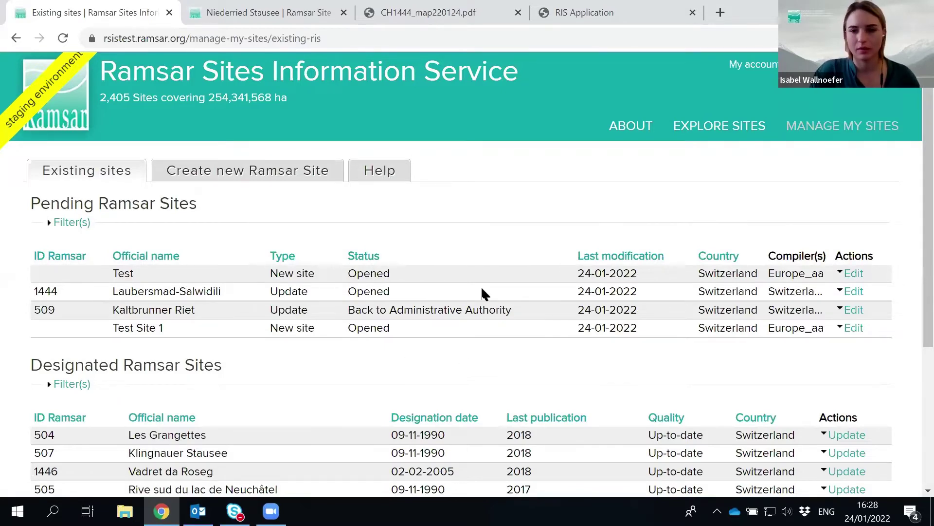
scroll(452, 303, "down", 4)
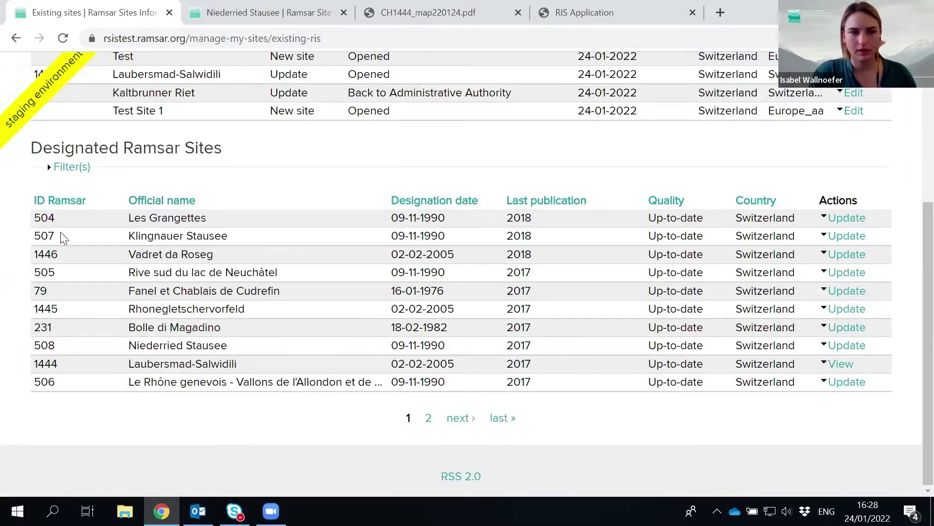
left_click(849, 236)
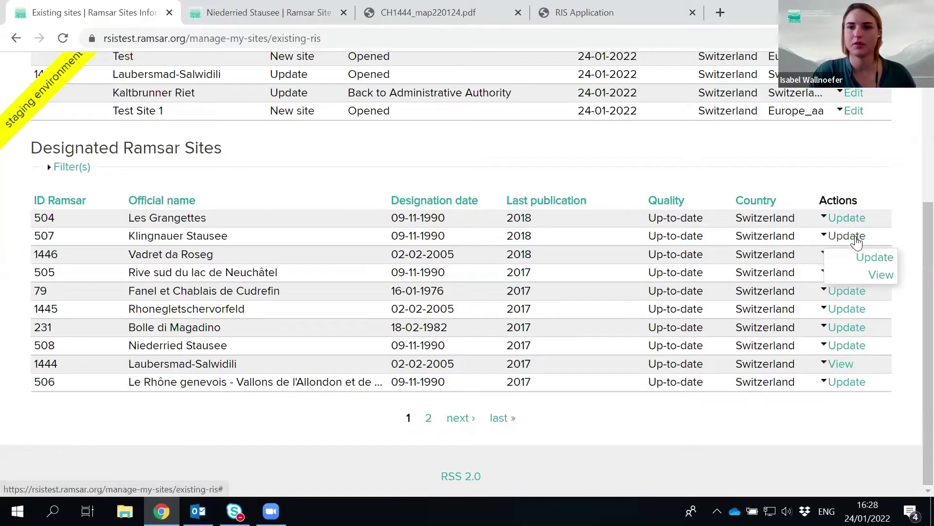
left_click(866, 258)
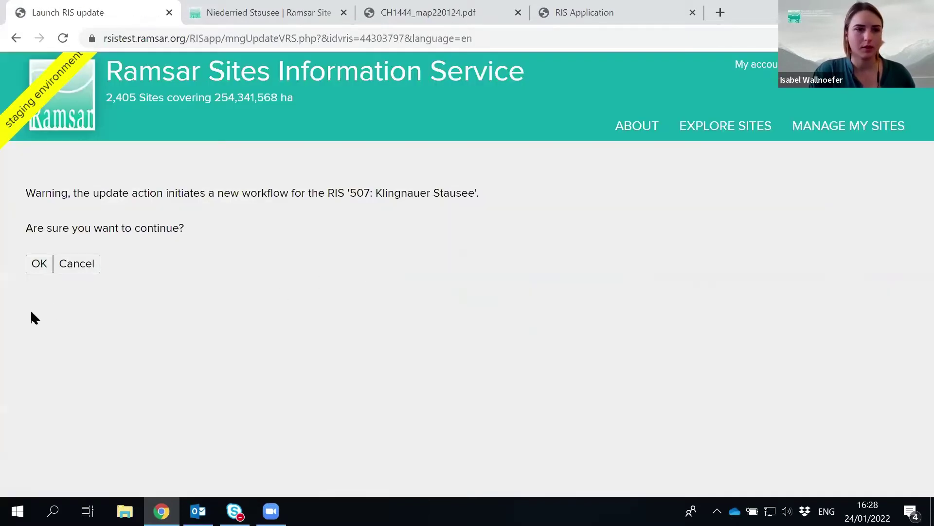
left_click(38, 268)
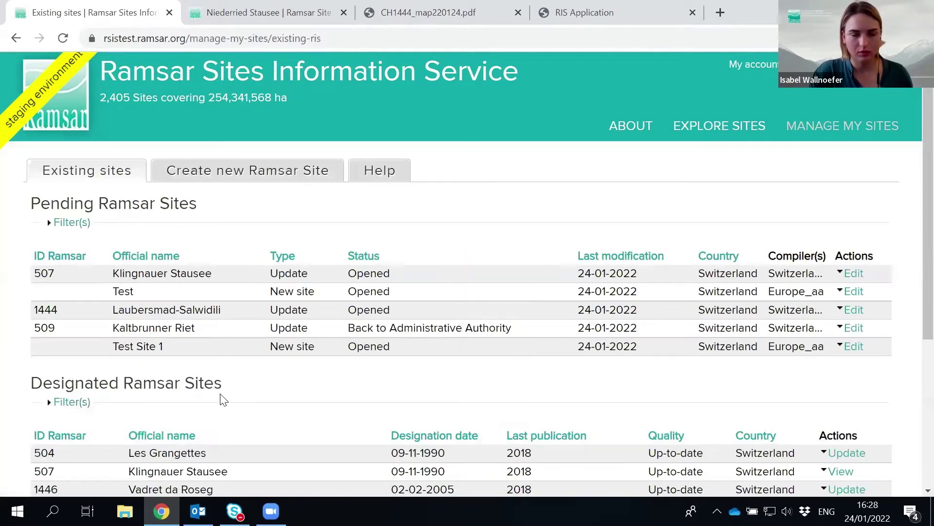
scroll(335, 410, "down", 2)
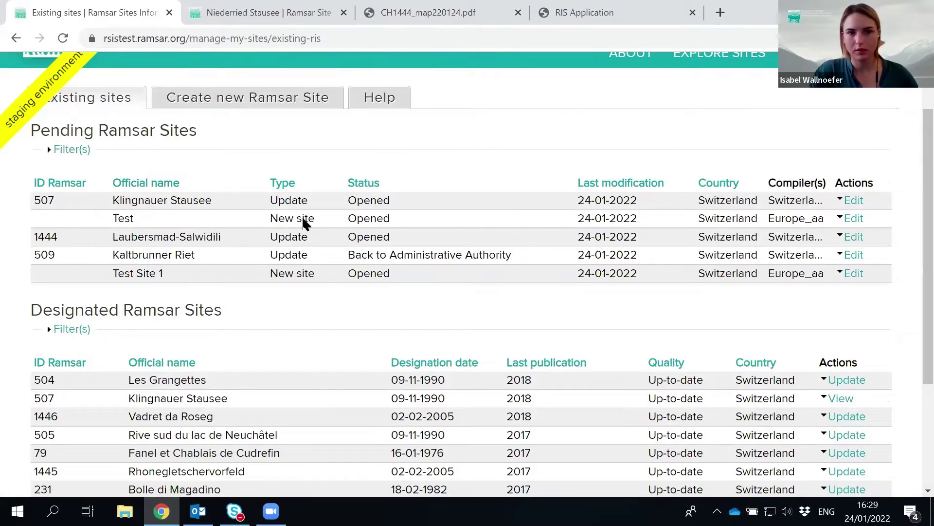
Step: In Klingnauer Stausee's Manage compilers, turn off edit access for all country compilers
left_click(854, 200)
left_click(848, 258)
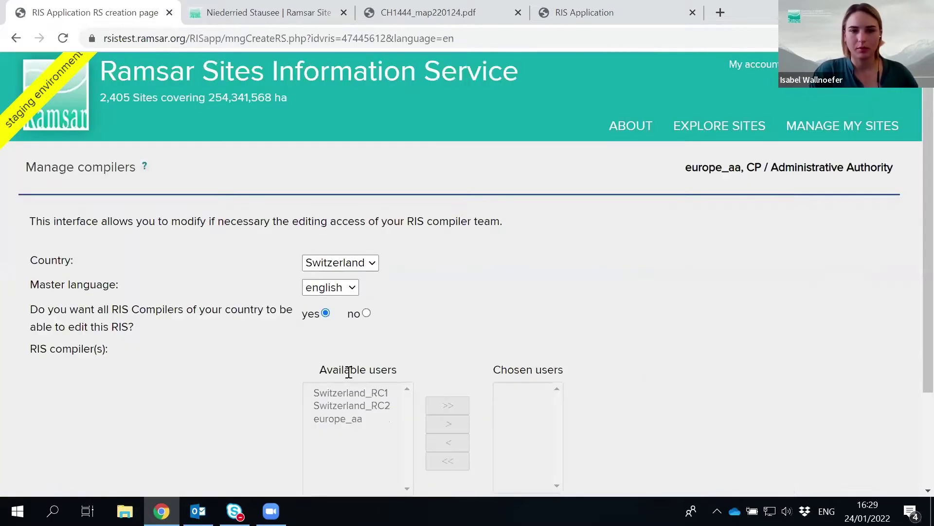
scroll(349, 372, "down", 3)
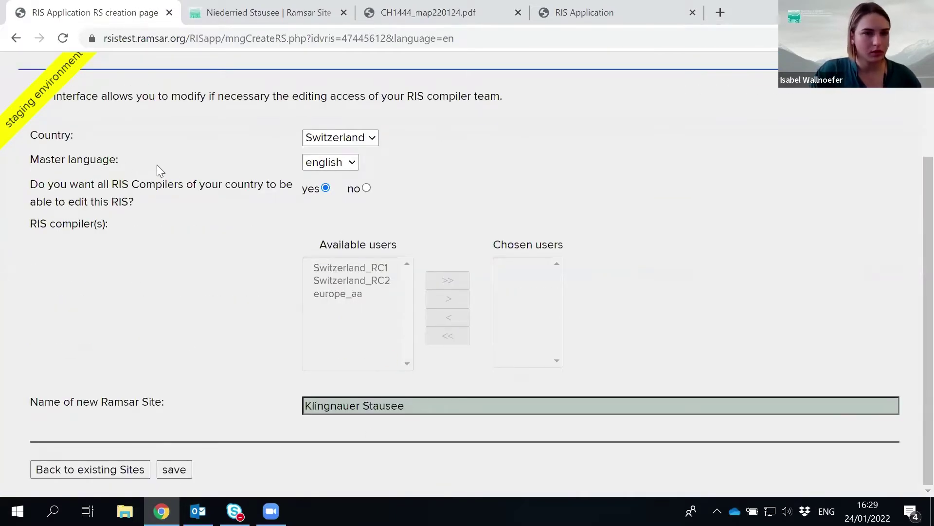
left_click(366, 188)
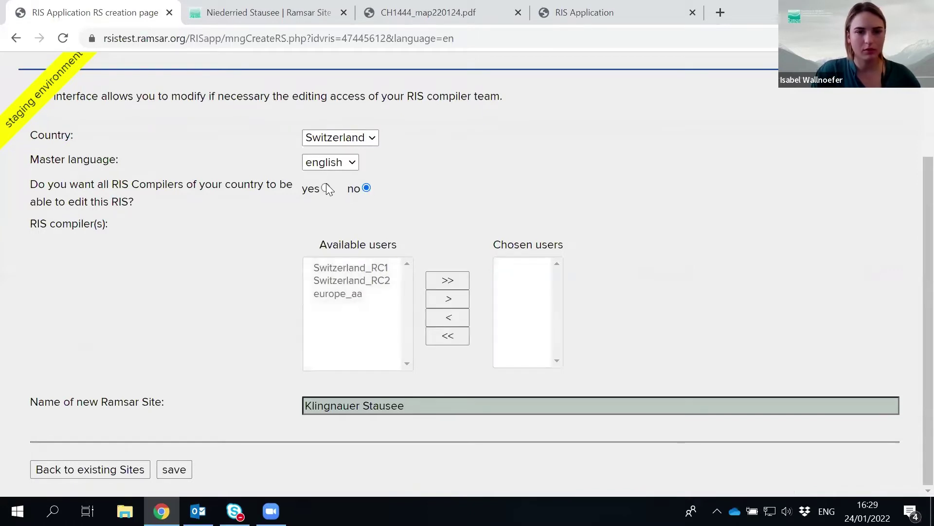
Step: Add one user to Chosen users, save, and return to Manage My Sites
left_click(351, 295)
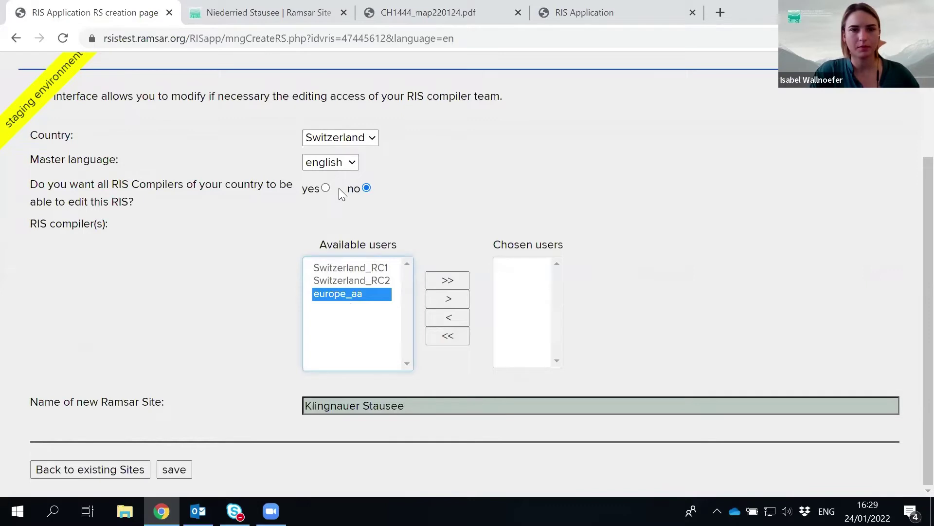
left_click(448, 299)
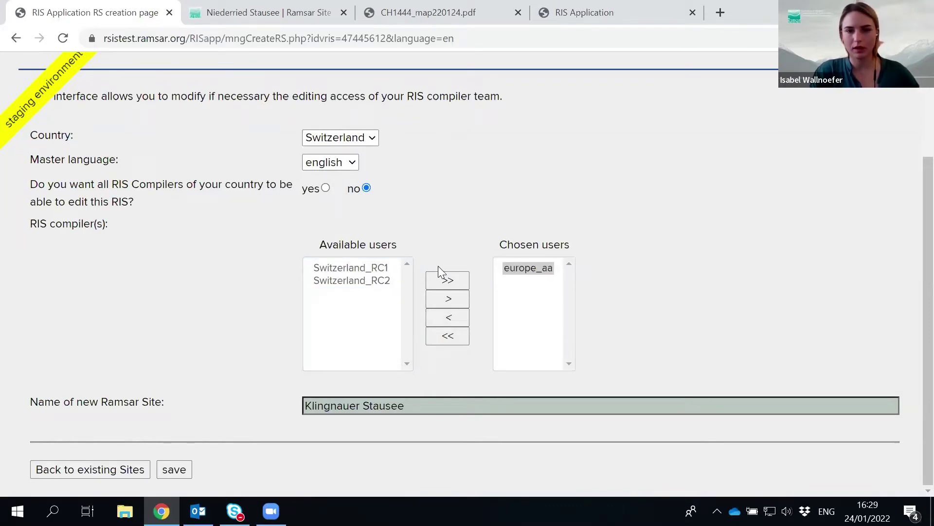
left_click(181, 470)
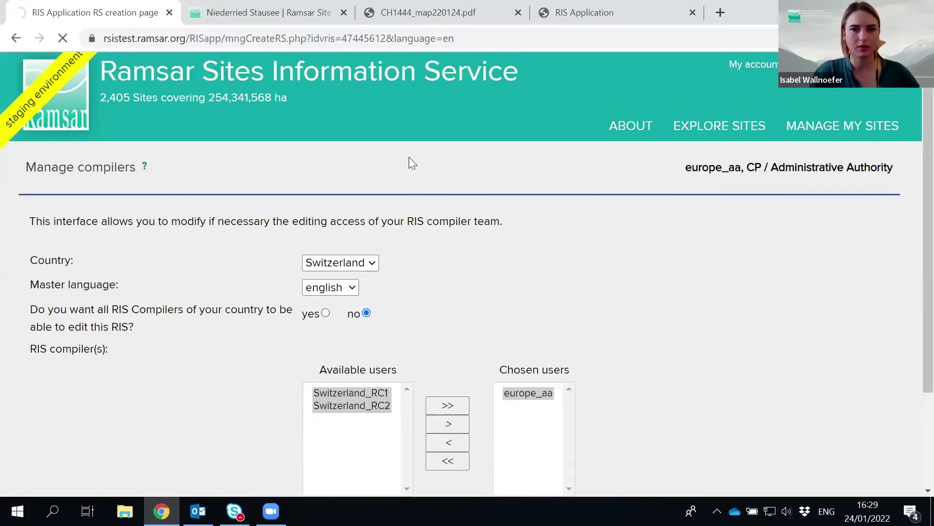
left_click(820, 128)
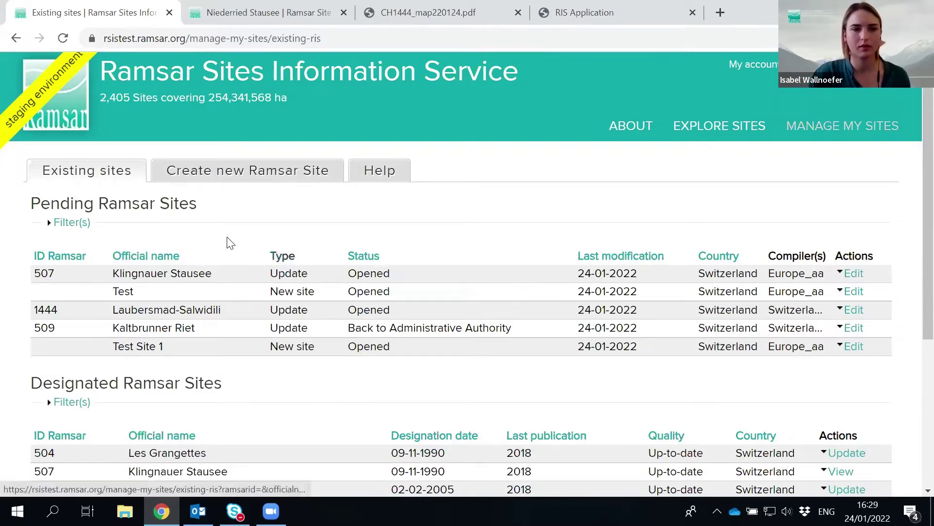
Step: Open the 1444 Laubersmad-Salwidili RIS for editing and scroll through its introductory page
scroll(238, 245, "down", 2)
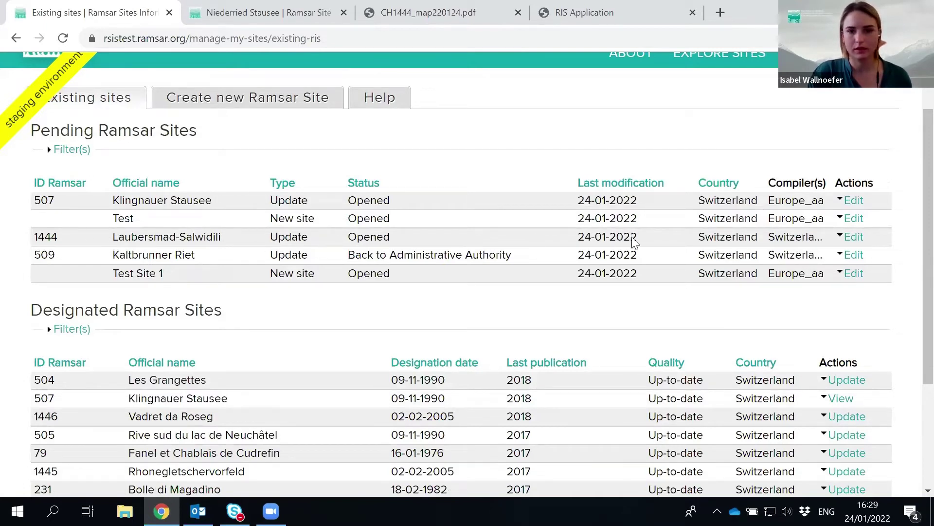
left_click(852, 237)
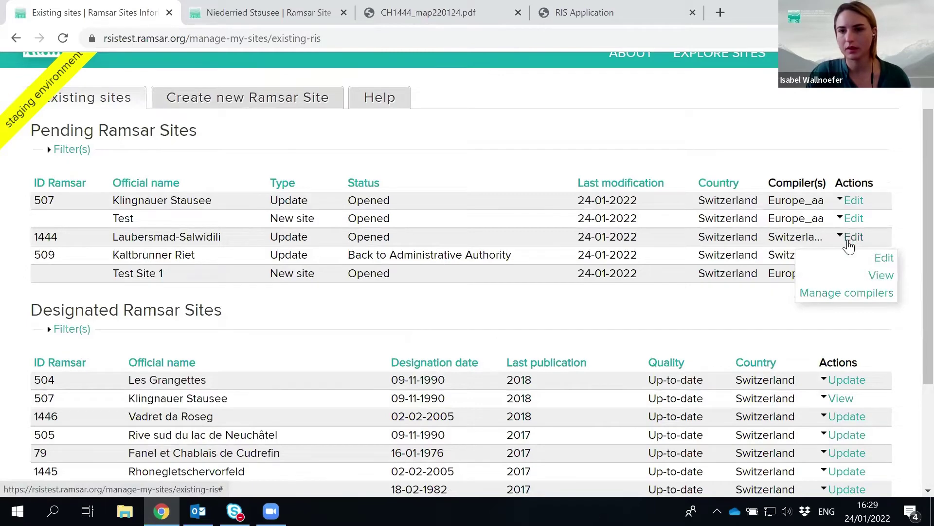
left_click(861, 261)
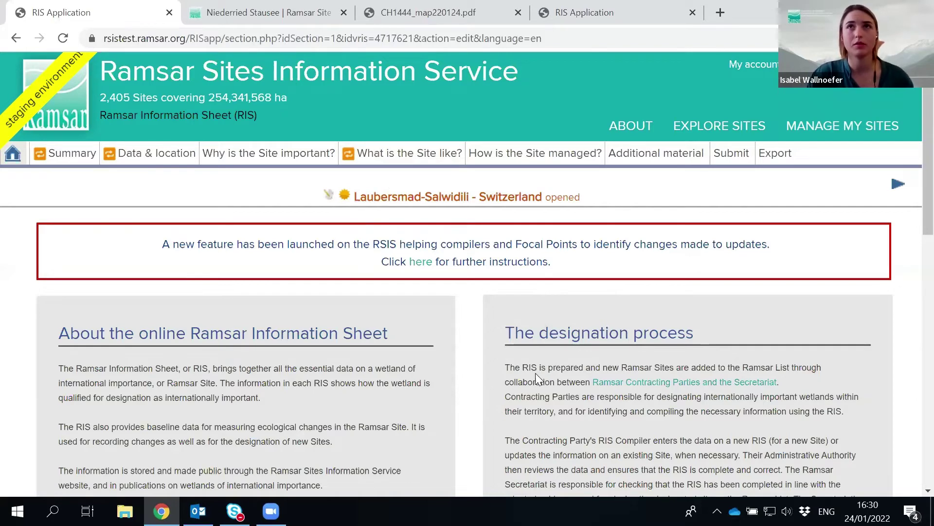
scroll(407, 352, "down", 2)
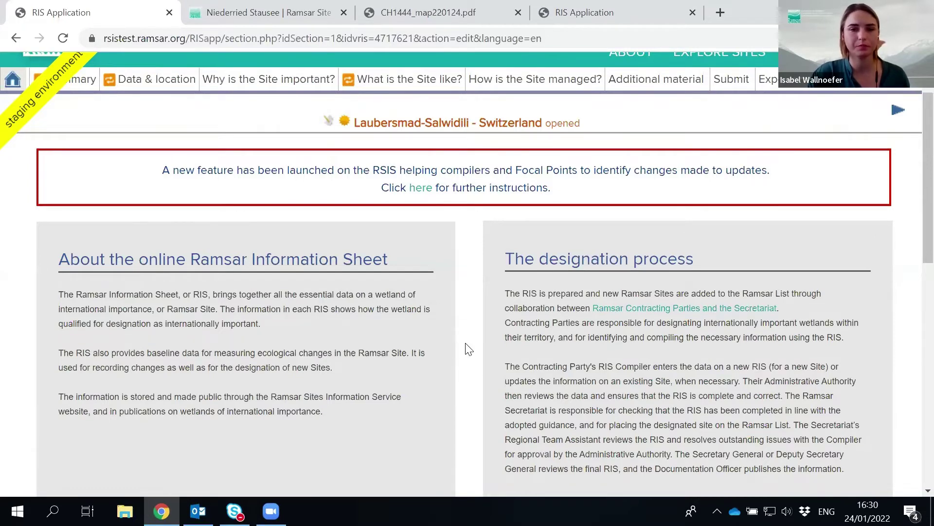
scroll(438, 341, "down", 5)
scroll(455, 324, "down", 2)
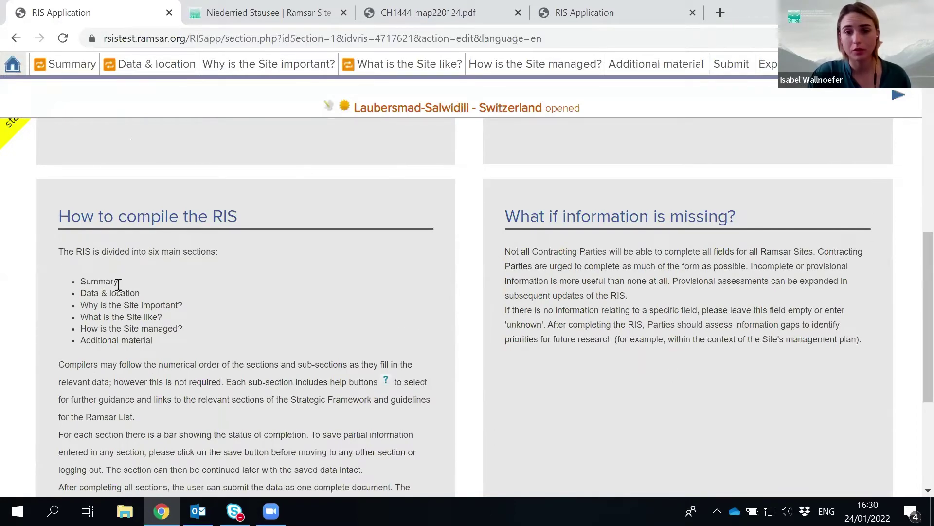
scroll(404, 392, "down", 2)
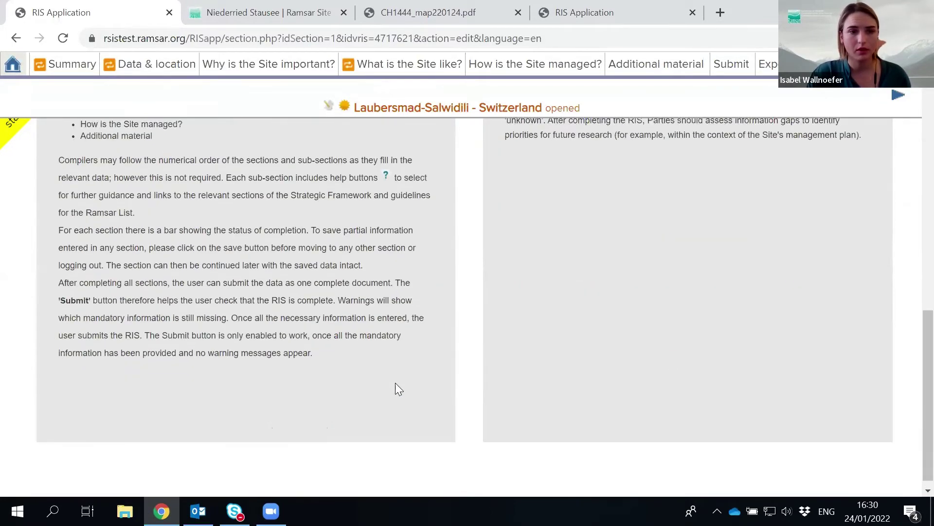
scroll(395, 383, "up", 10)
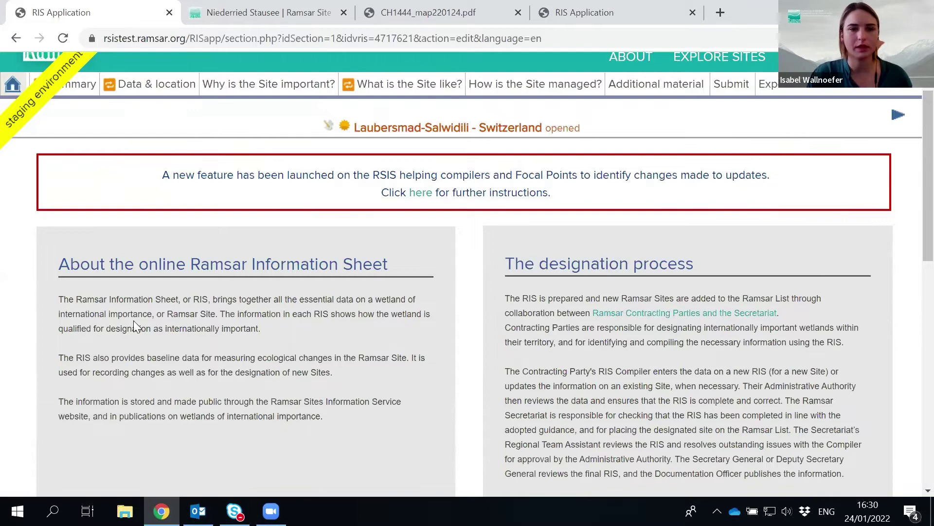
scroll(112, 255, "up", 2)
mouse_move(110, 162)
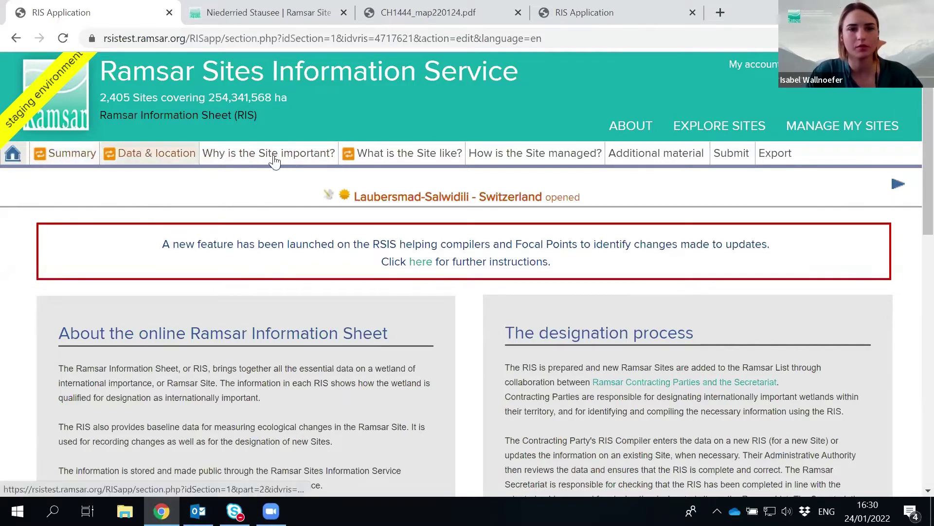
Step: Open 1.1 Summary description, add the test word 'chnag' below Possible threats, and save
left_click(73, 157)
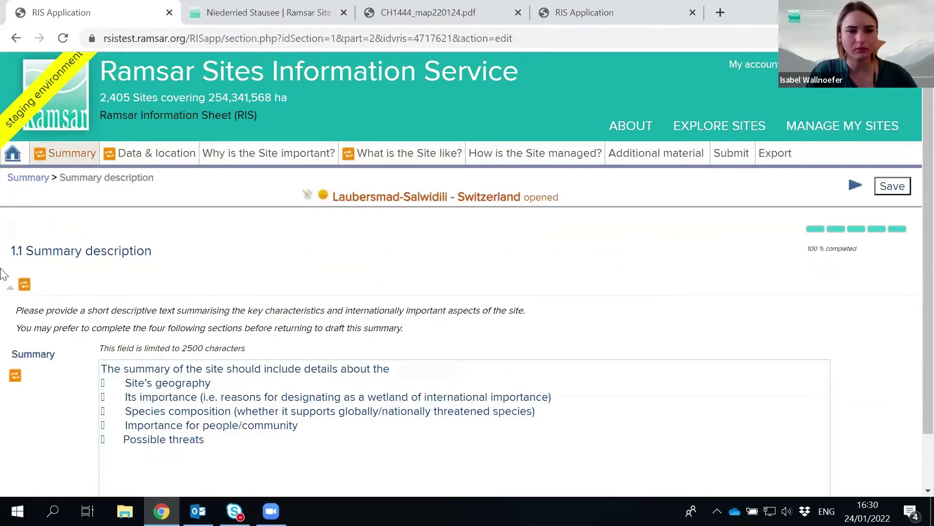
scroll(119, 277, "down", 2)
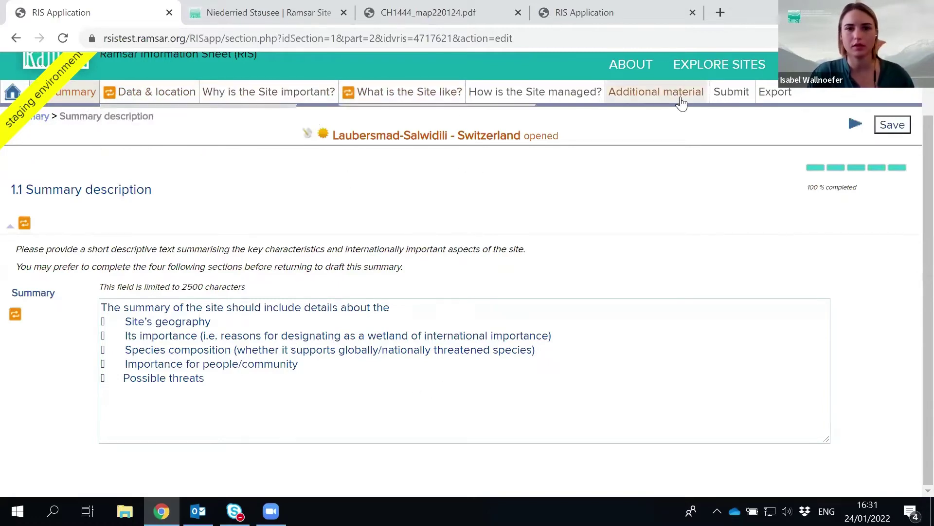
scroll(102, 262, "up", 2)
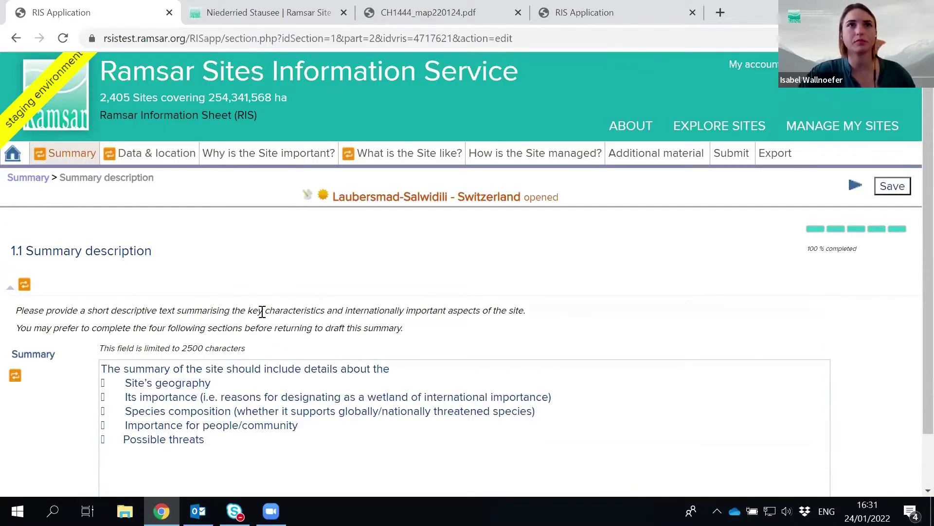
left_click(266, 453)
type("chnage")
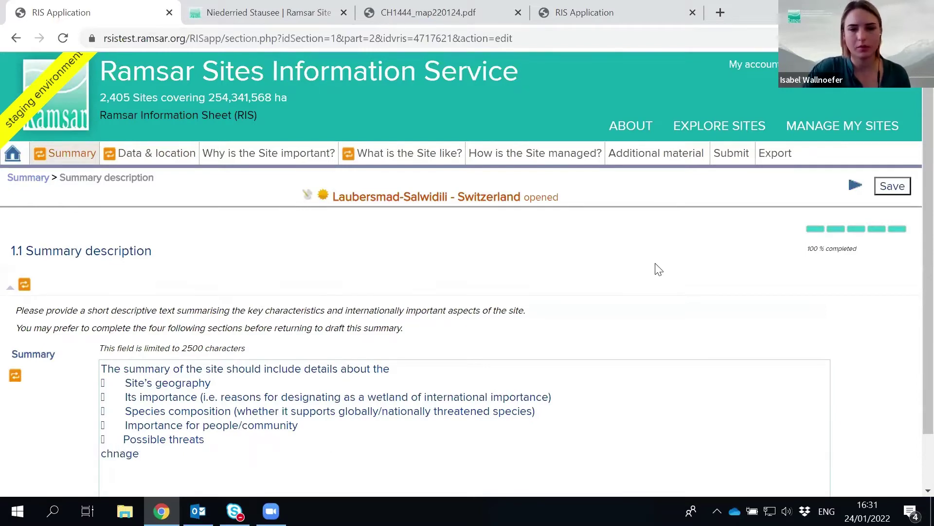
scroll(633, 278, "down", 2)
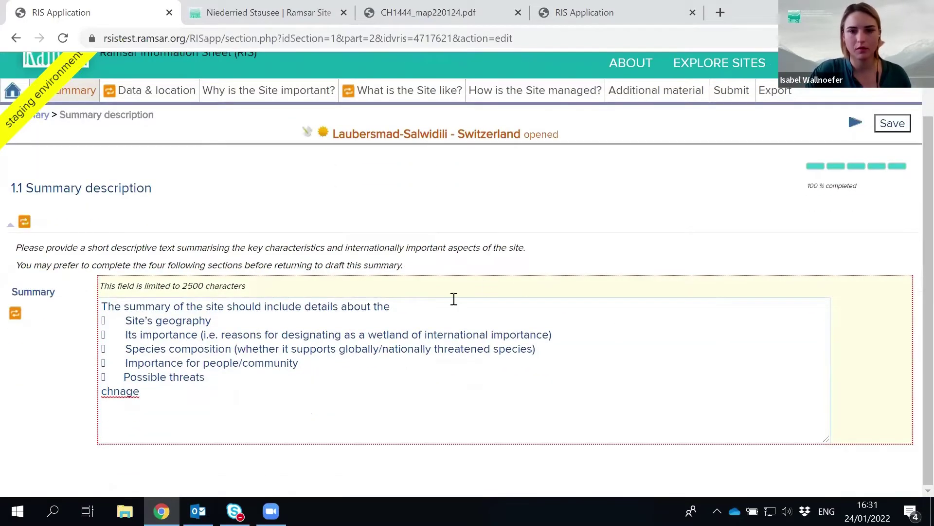
left_click(892, 124)
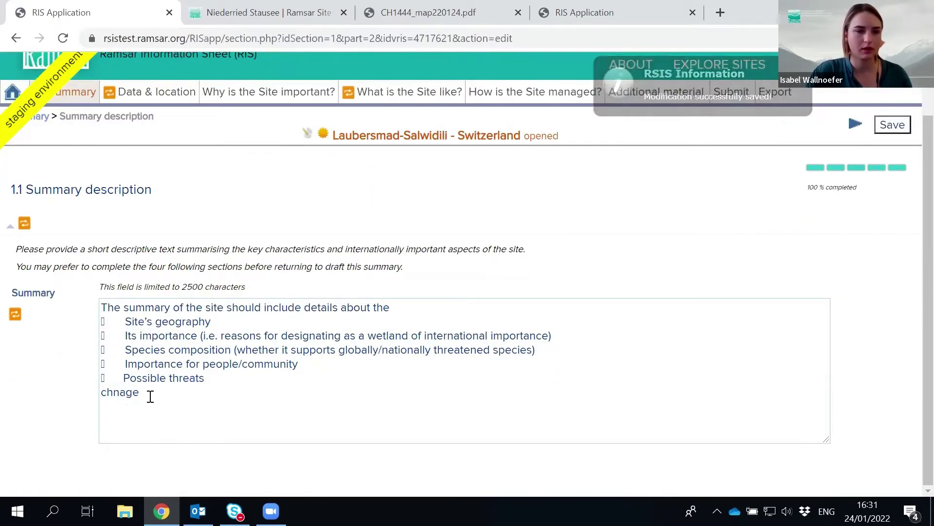
Step: Delete the test word 'chnag' and save the summary again
left_click(149, 394)
key("BackSpace")
key("BackSpace")
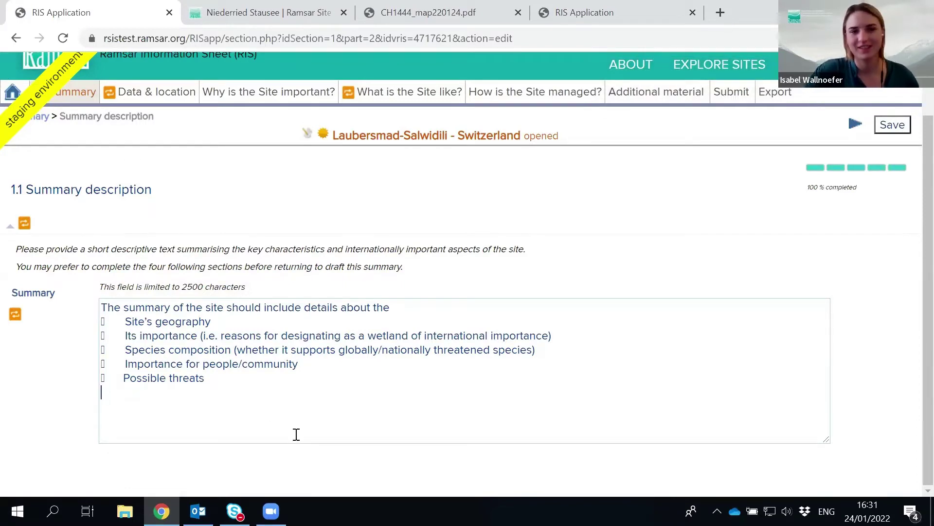
left_click(892, 124)
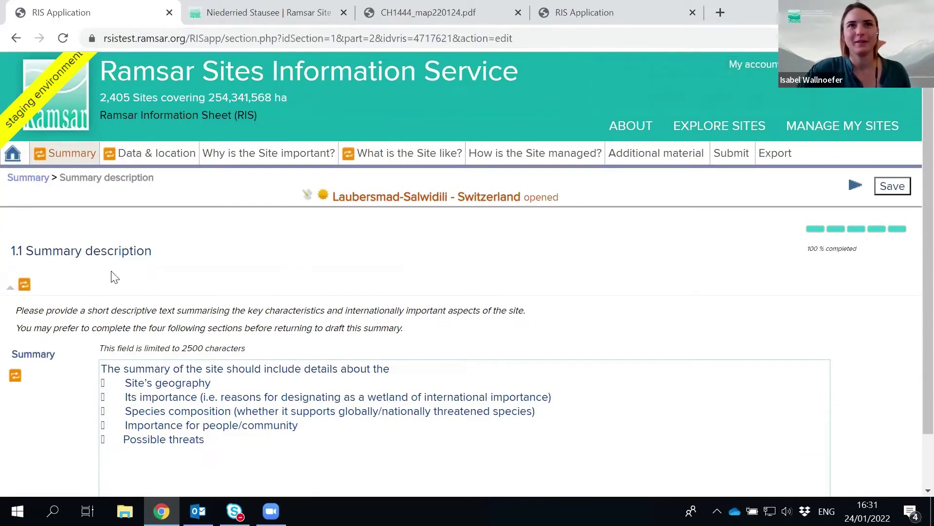
mouse_move(158, 153)
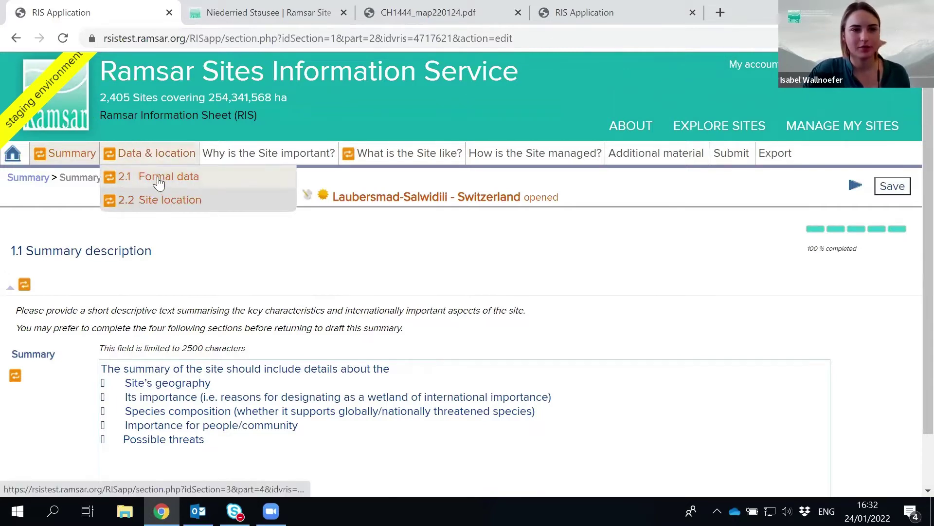
left_click(163, 176)
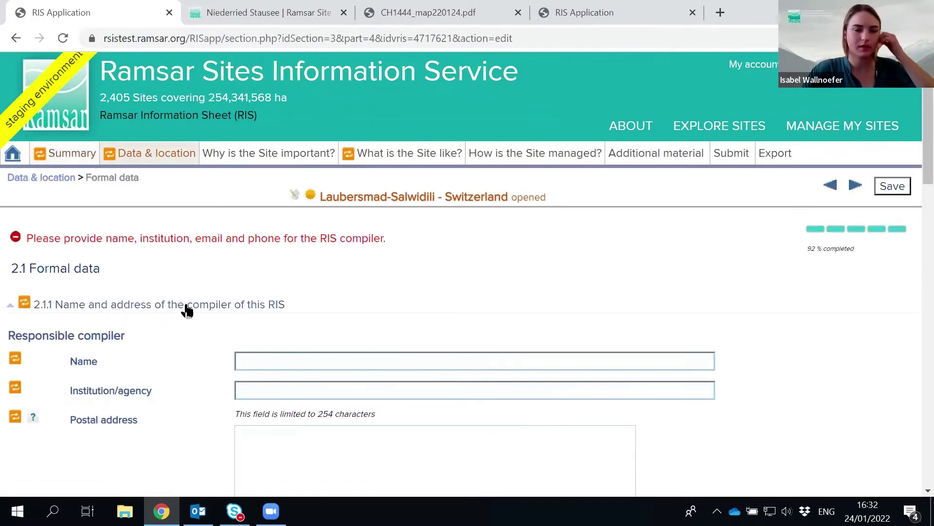
scroll(206, 259, "down", 5)
scroll(209, 259, "up", 2)
scroll(209, 259, "up", 1)
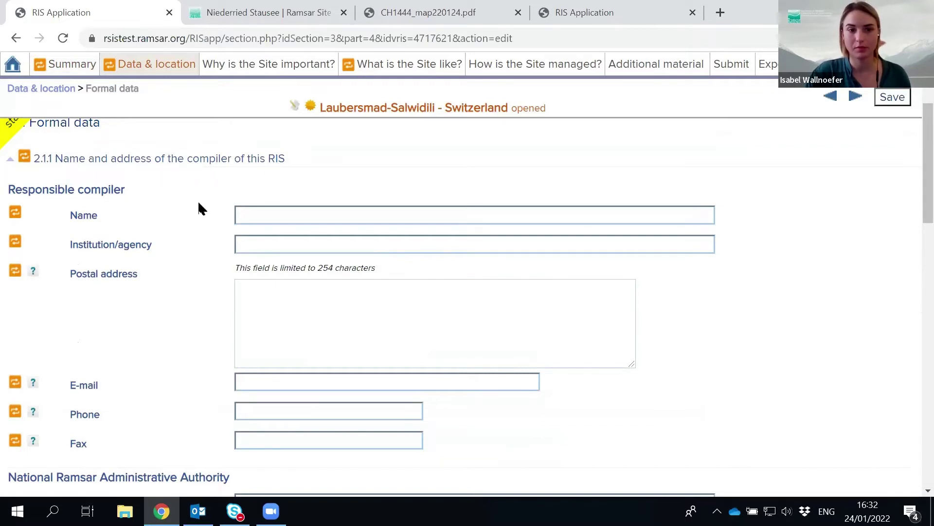
scroll(200, 204, "down", 4)
scroll(201, 208, "down", 1)
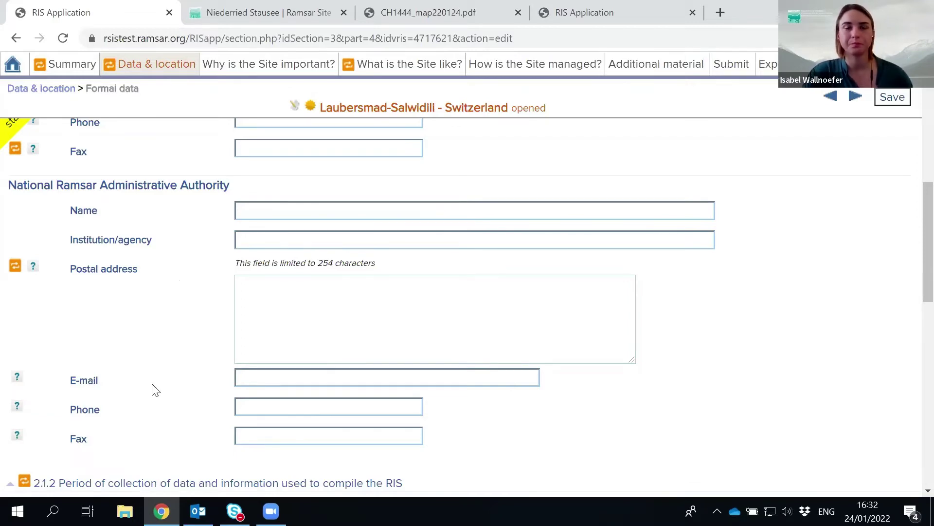
scroll(152, 388, "down", 5)
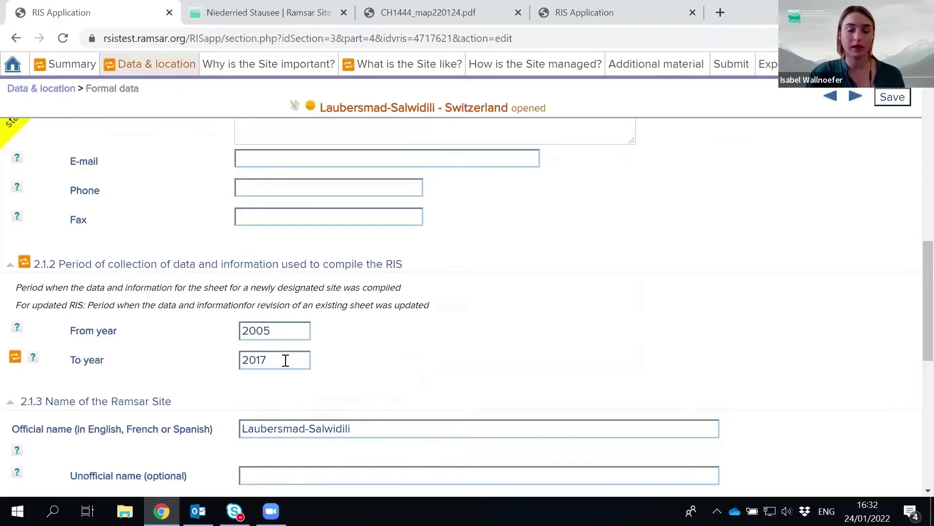
scroll(423, 379, "down", 3)
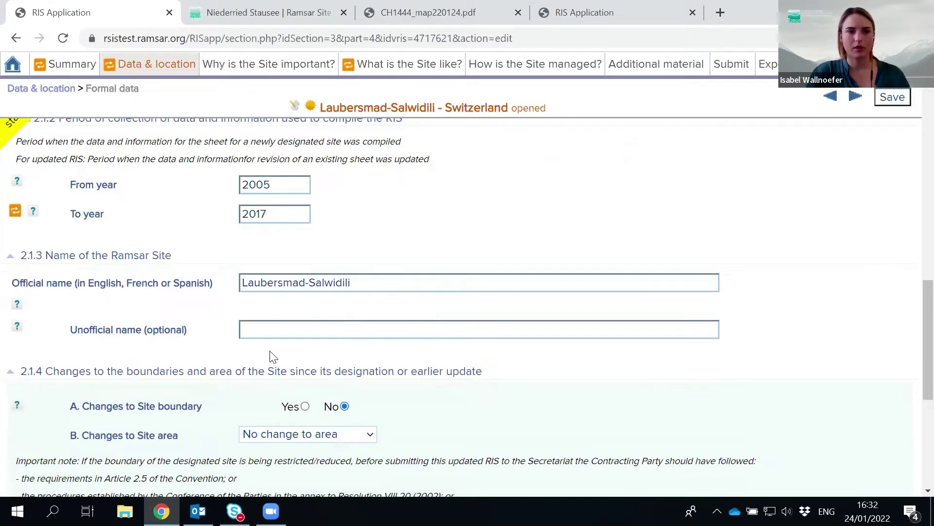
scroll(397, 308, "down", 3)
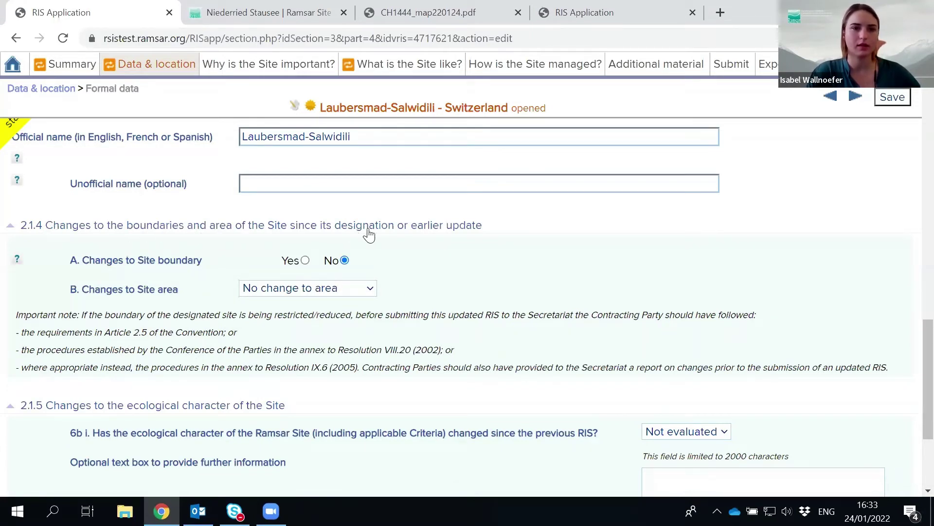
scroll(486, 246, "down", 1)
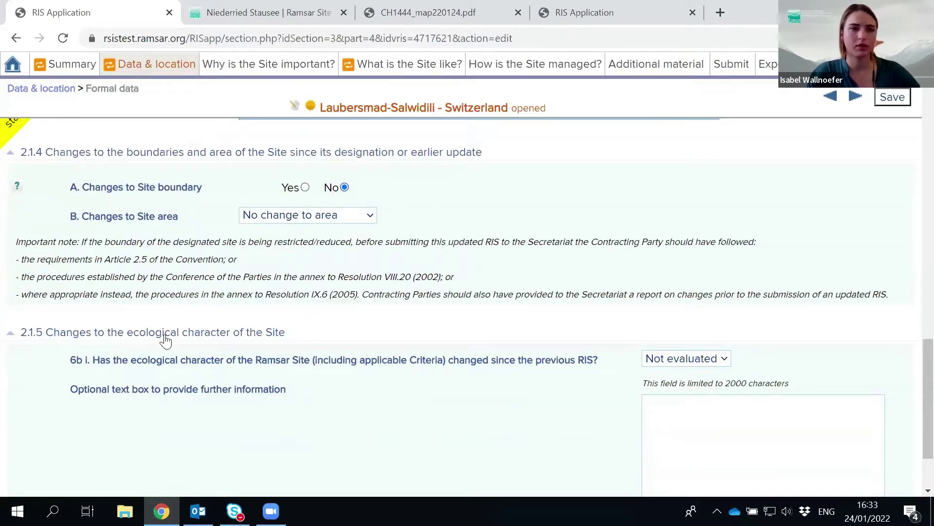
scroll(384, 358, "down", 1)
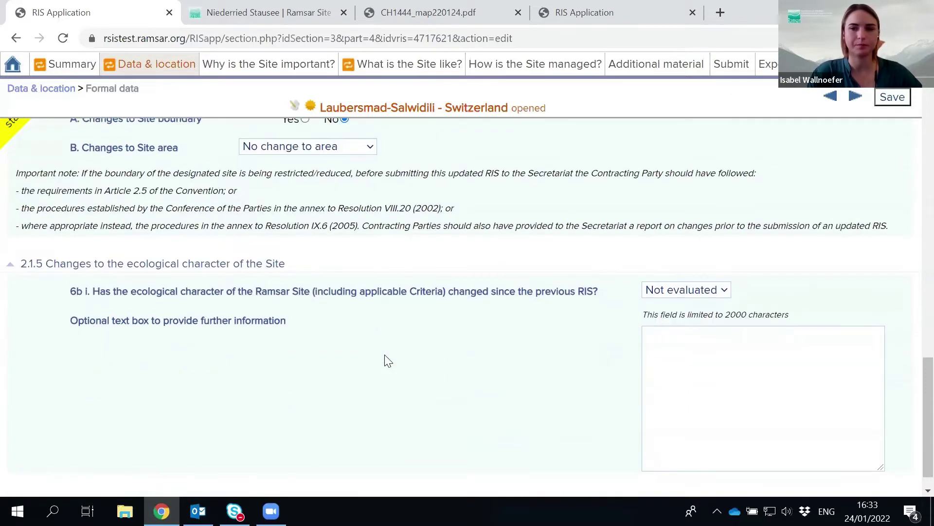
scroll(385, 357, "up", 7)
scroll(382, 353, "up", 4)
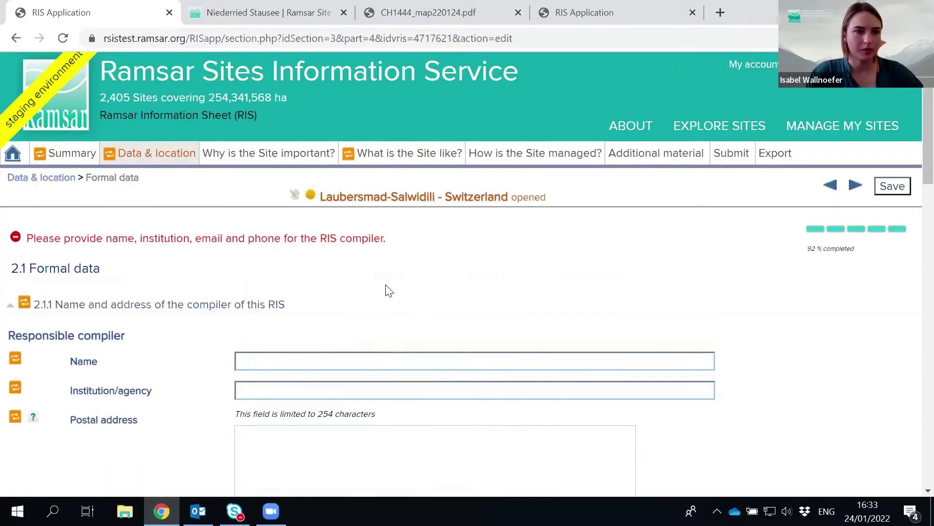
scroll(317, 298, "down", 1)
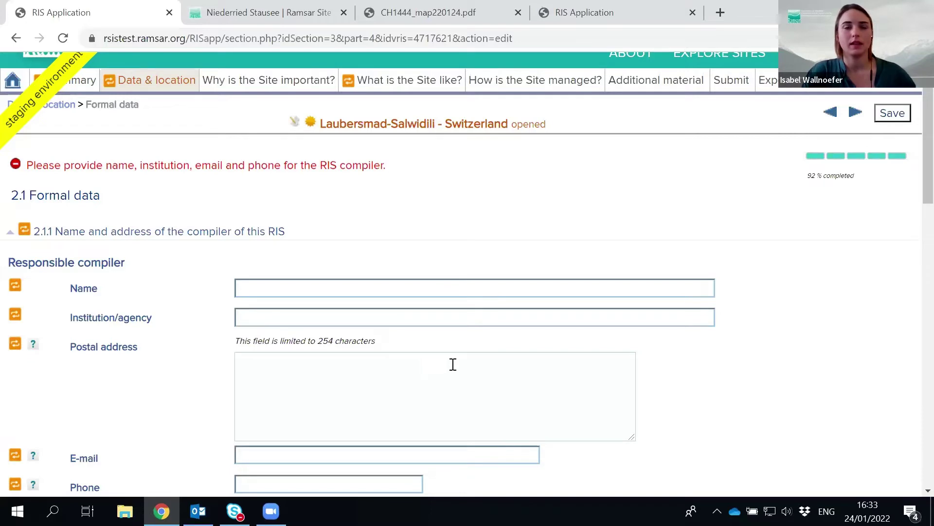
mouse_move(169, 87)
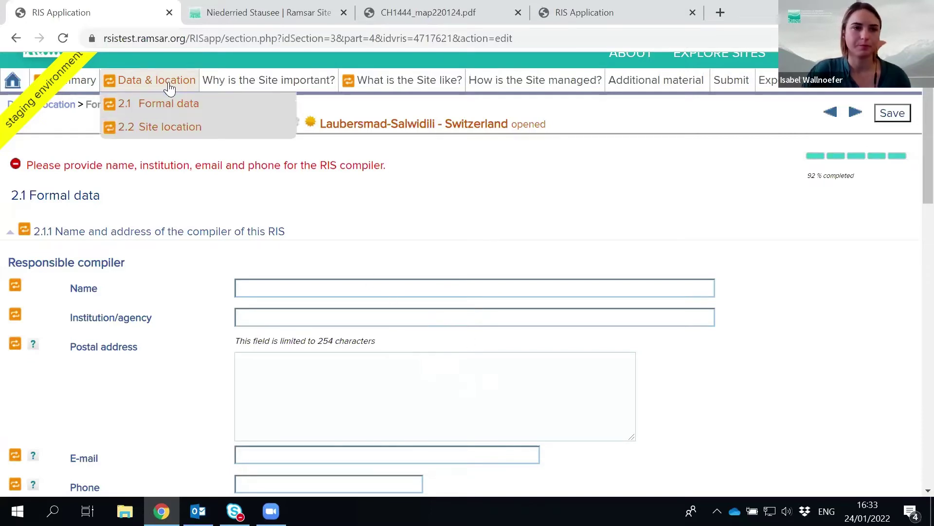
left_click(176, 129)
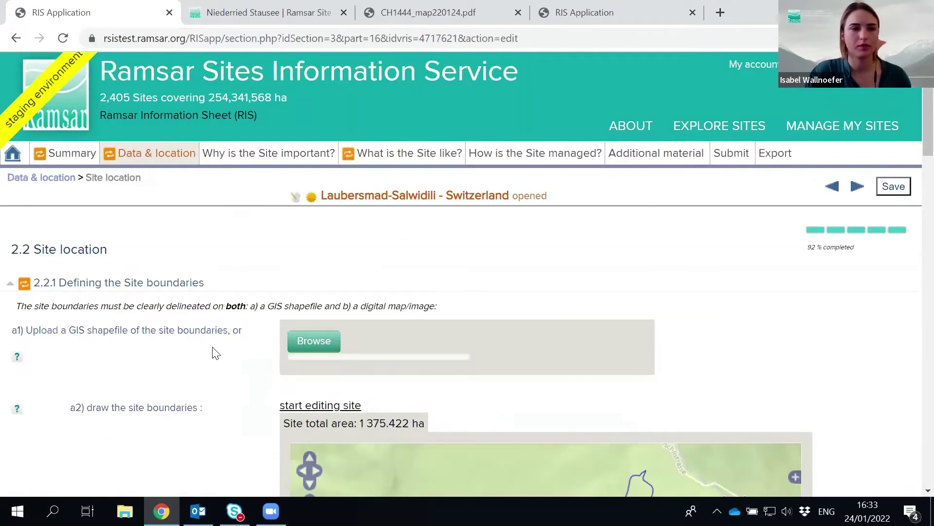
Step: View the help on uploading site boundary shapefiles, then close it
scroll(211, 352, "down", 3)
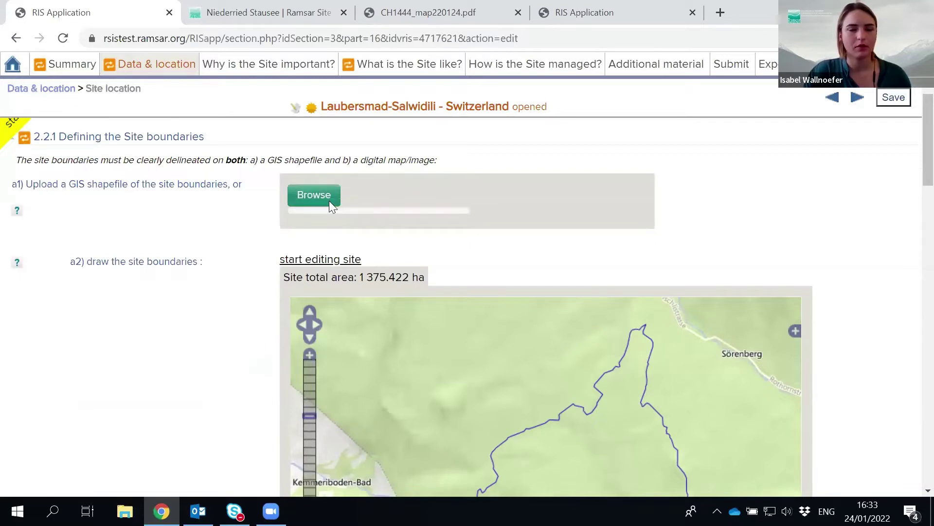
left_click(17, 212)
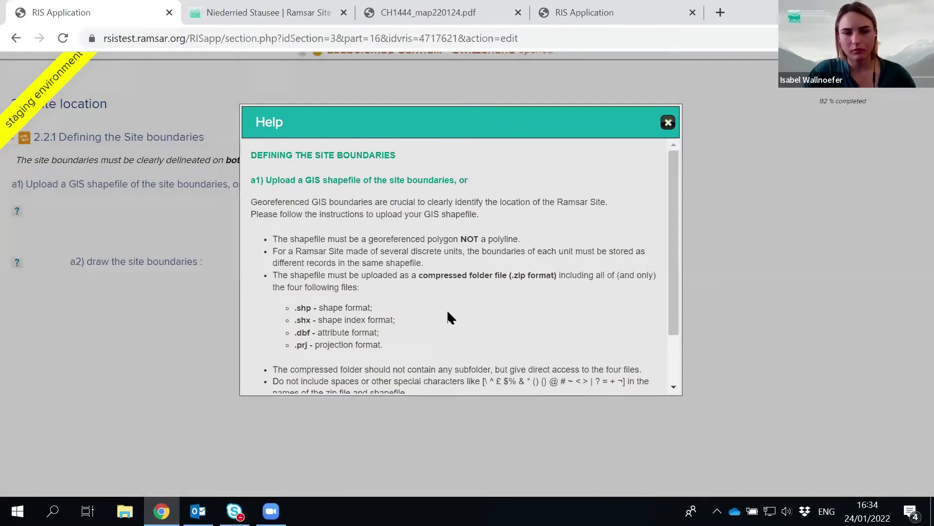
scroll(453, 301, "down", 2)
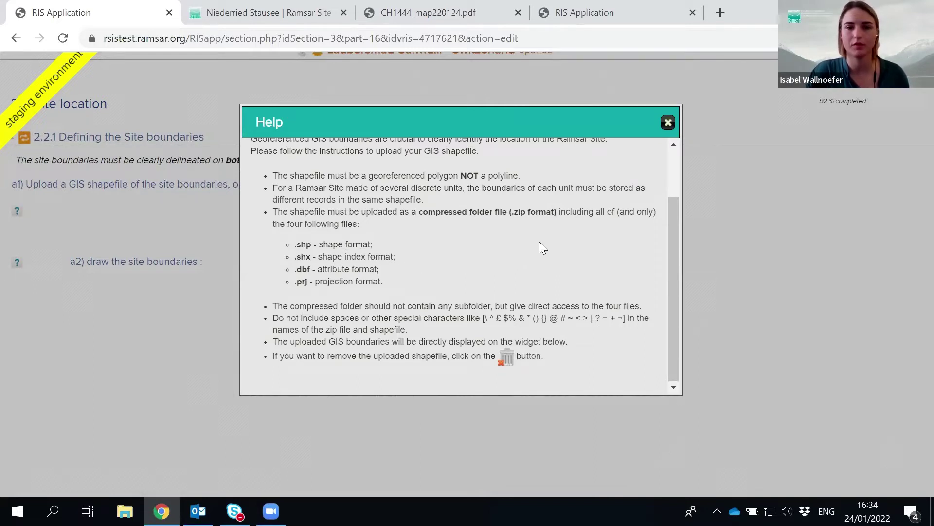
left_click(668, 122)
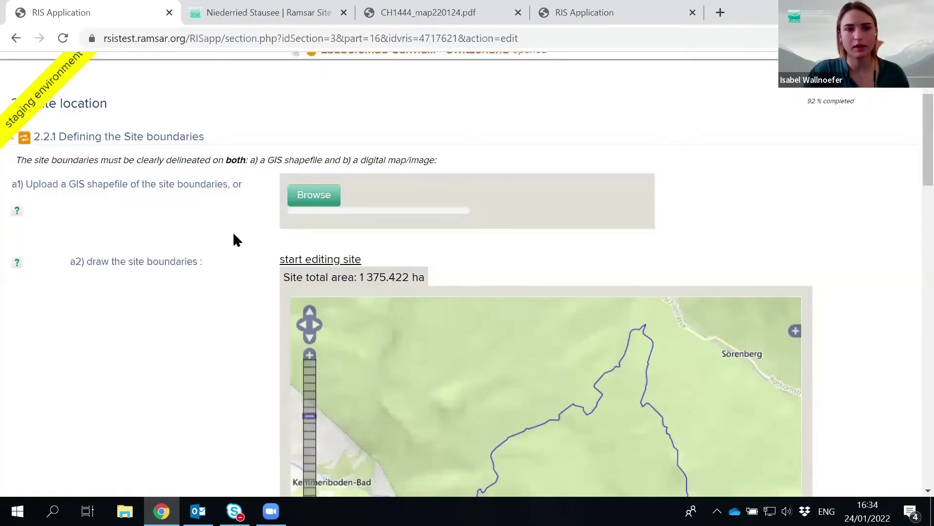
Step: Zoom the boundary map out one level, switch to Bing Hybrid, and open CH1444_map220124.pdf
scroll(234, 236, "down", 3)
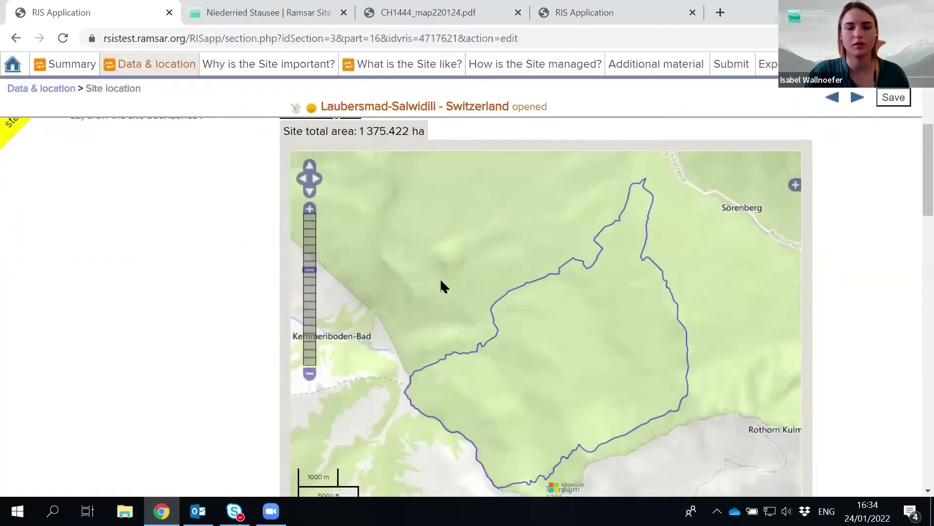
scroll(197, 300, "down", 3)
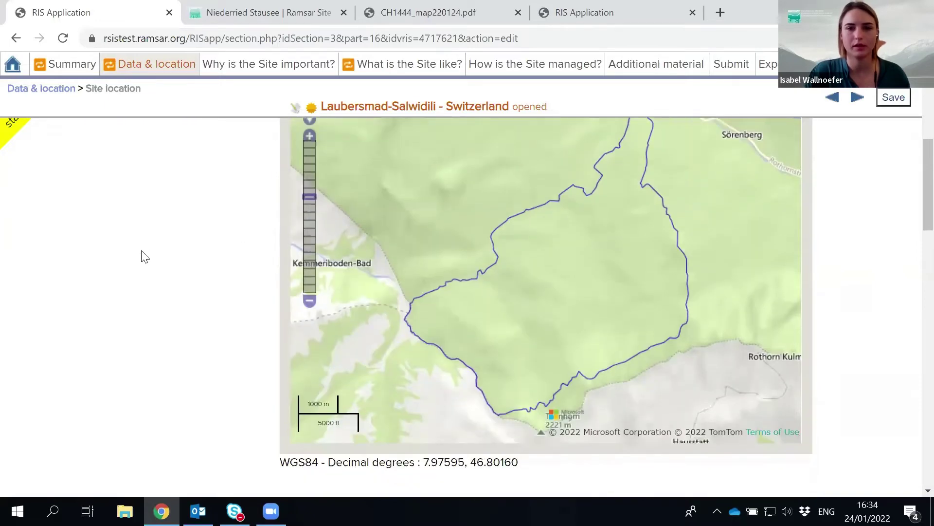
scroll(142, 255, "up", 3)
left_click(310, 374)
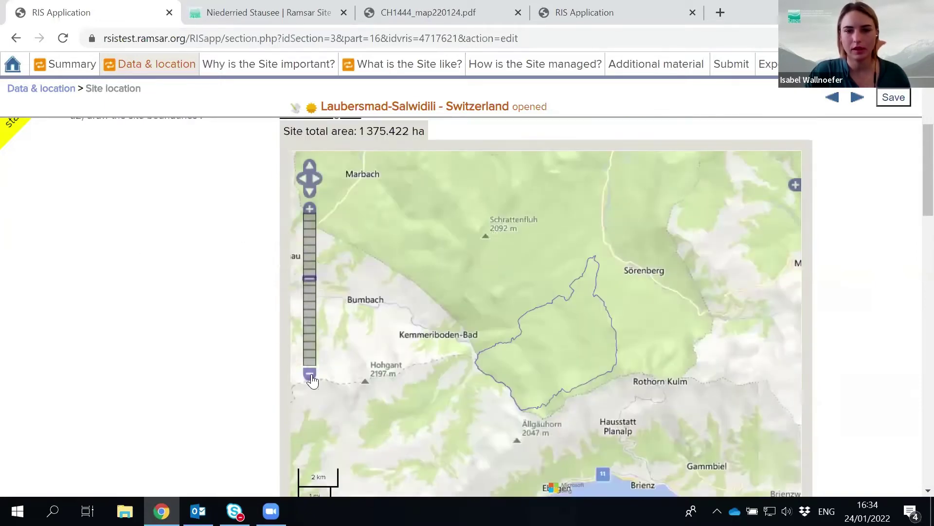
left_click(797, 186)
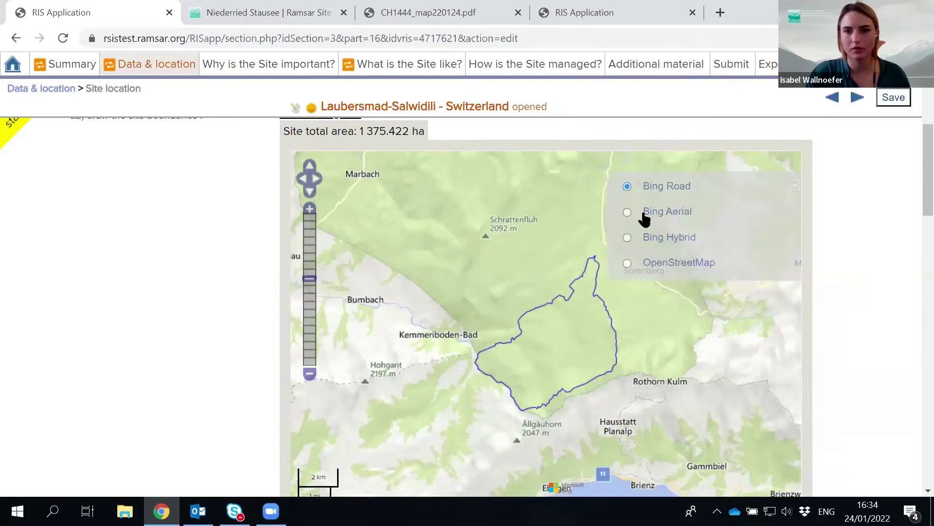
left_click(632, 237)
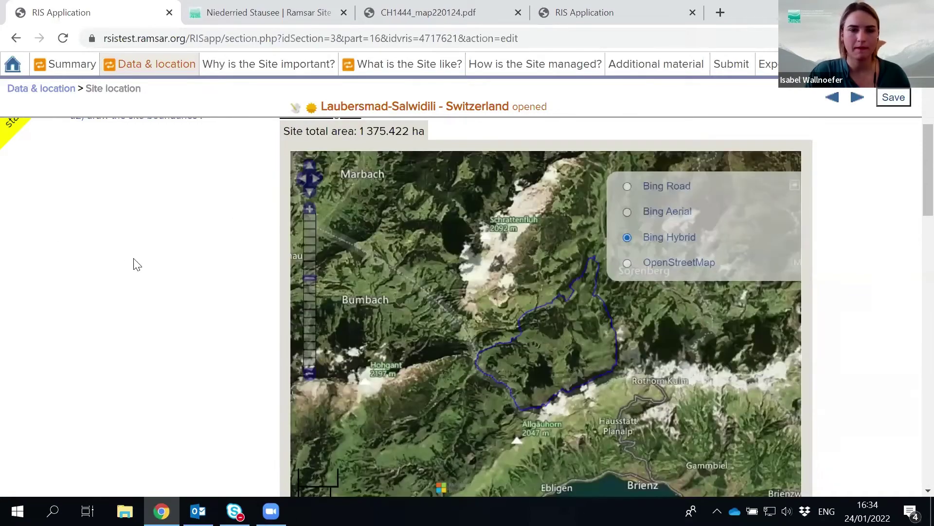
scroll(152, 249, "up", 2)
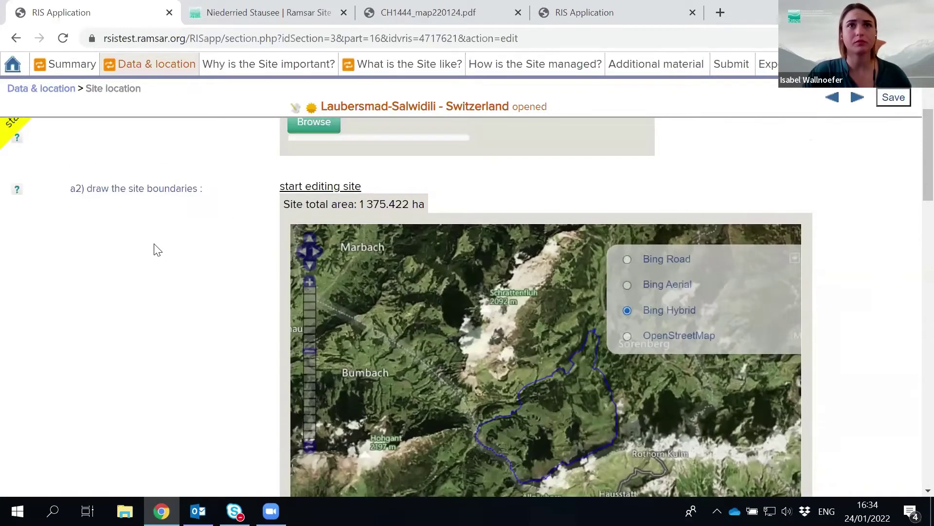
scroll(185, 232, "down", 6)
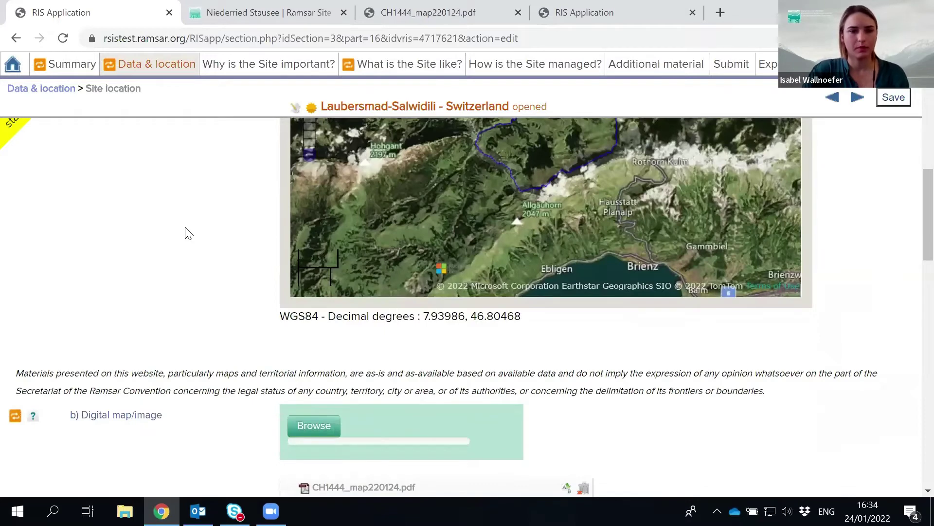
scroll(189, 234, "down", 5)
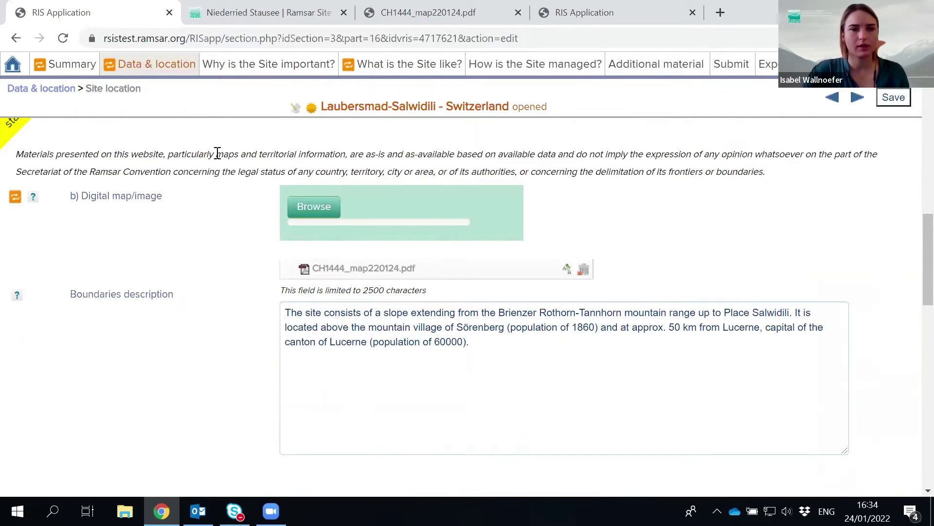
left_click(338, 270)
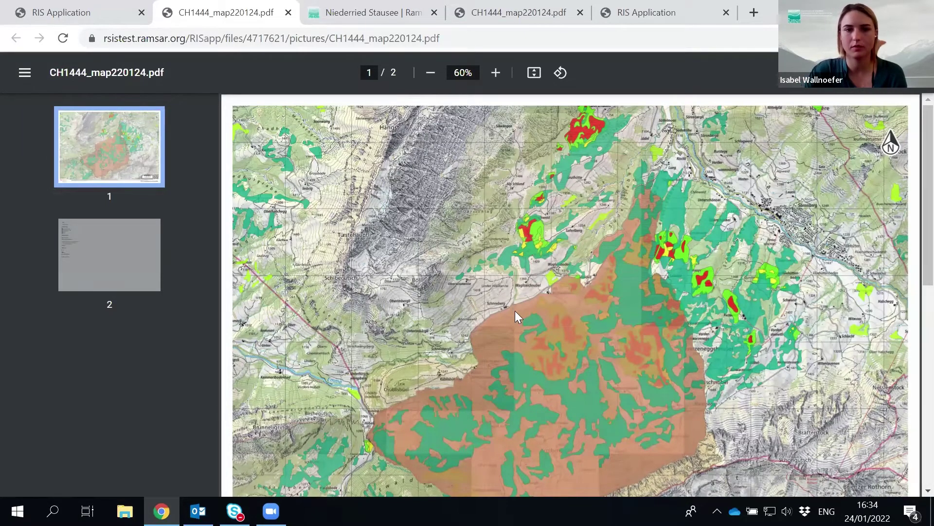
Step: Scroll CH1444_map220124.pdf to the page-2 legend and zoom the view to 80%
scroll(519, 316, "down", 2)
scroll(519, 311, "down", 2)
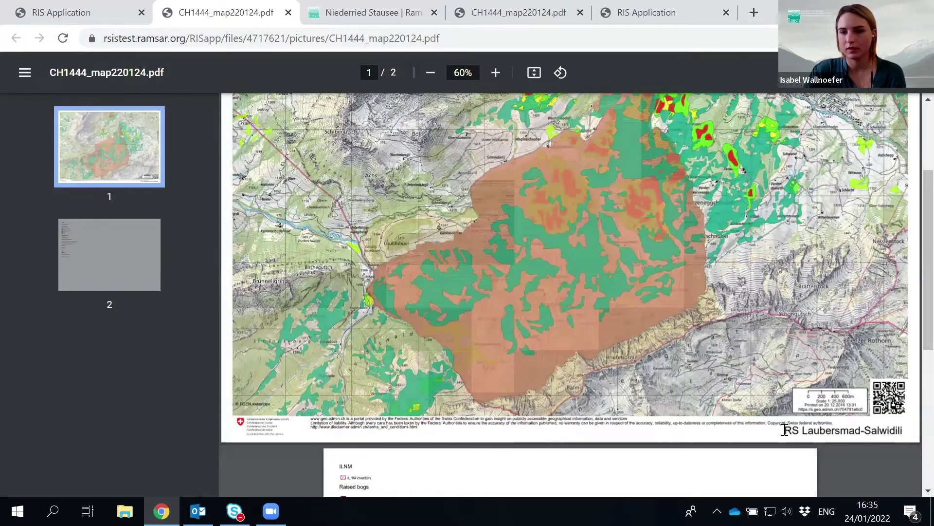
scroll(546, 382, "up", 1)
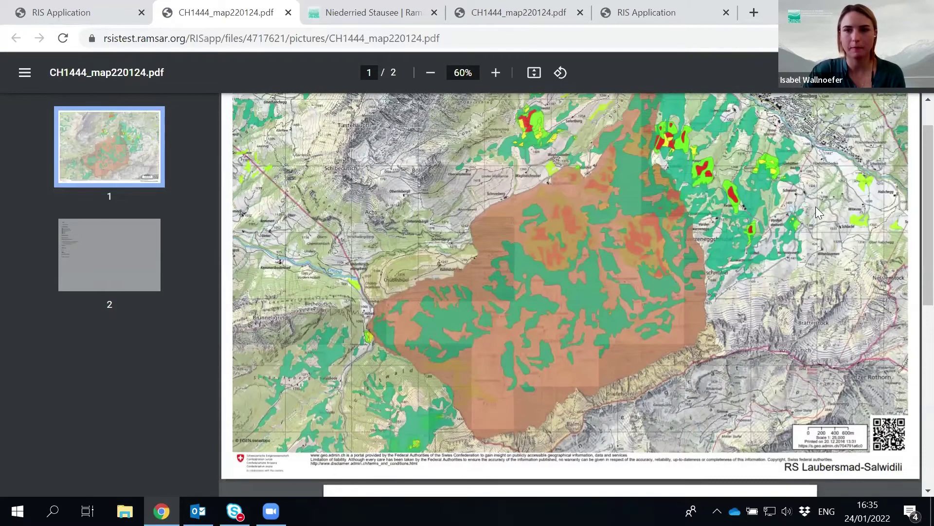
scroll(767, 275, "up", 3)
scroll(759, 287, "down", 4)
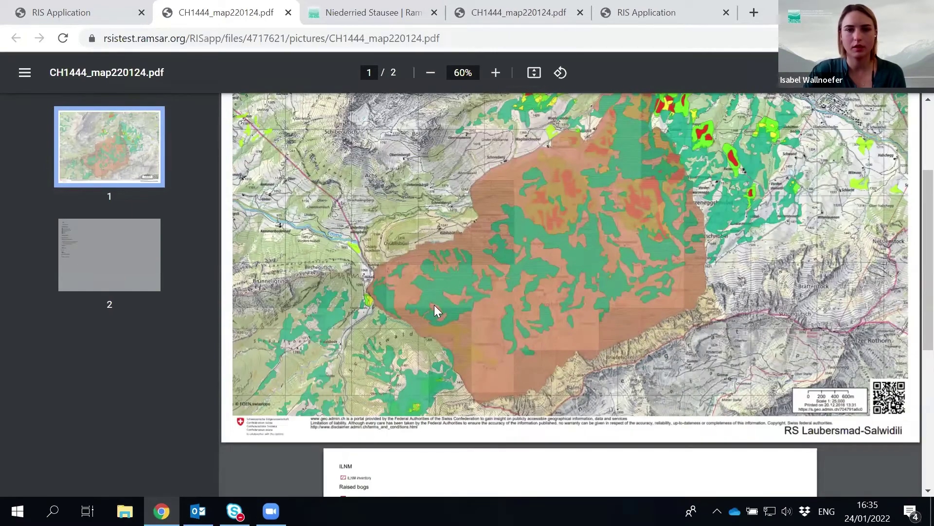
scroll(447, 302, "up", 2)
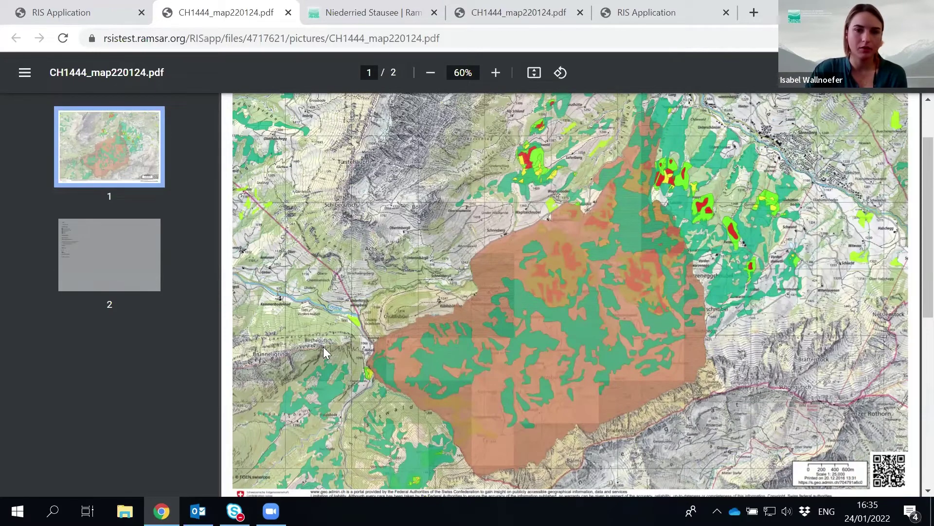
scroll(326, 346, "down", 8)
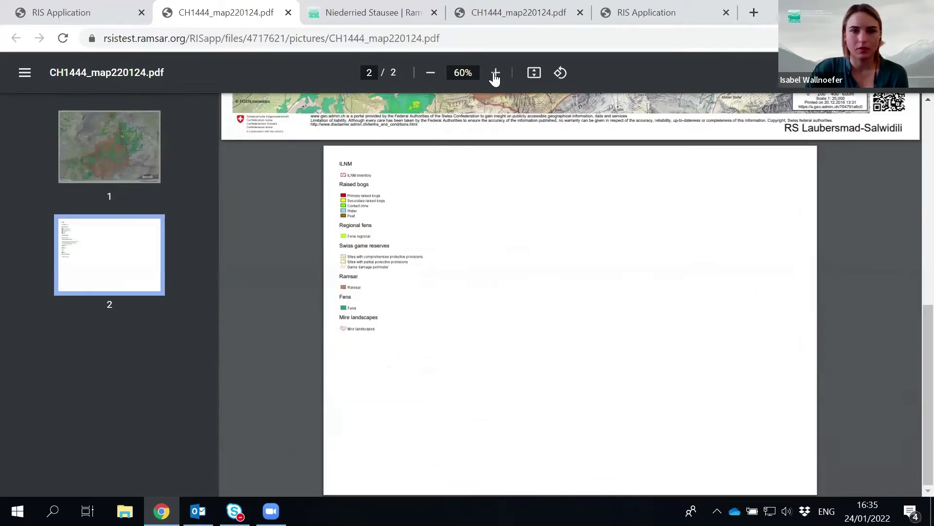
left_click(495, 73)
left_click(496, 72)
left_click(495, 72)
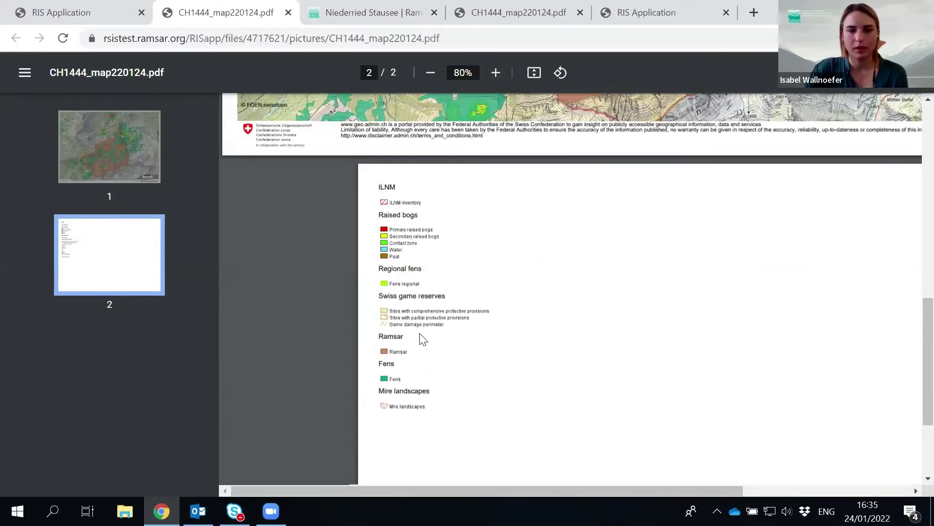
scroll(500, 293, "up", 3)
scroll(434, 478, "down", 3)
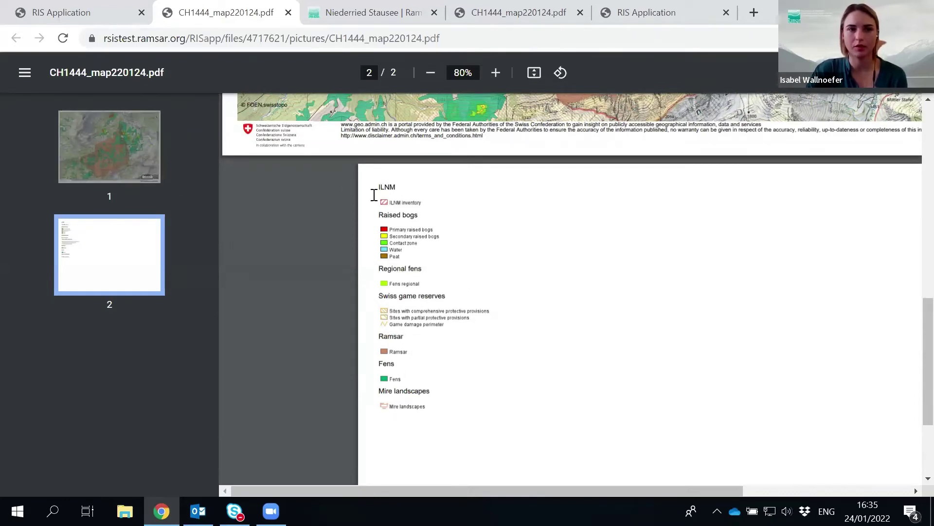
Step: Return to the RIS Application tab and review fields 2.2.2–2.2.4 up to Digital map/image
left_click(85, 13)
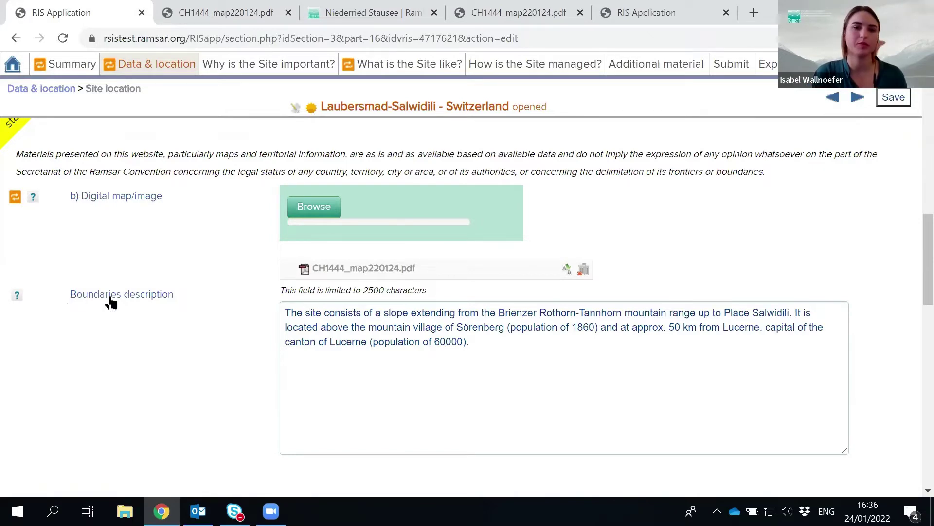
scroll(146, 336, "down", 5)
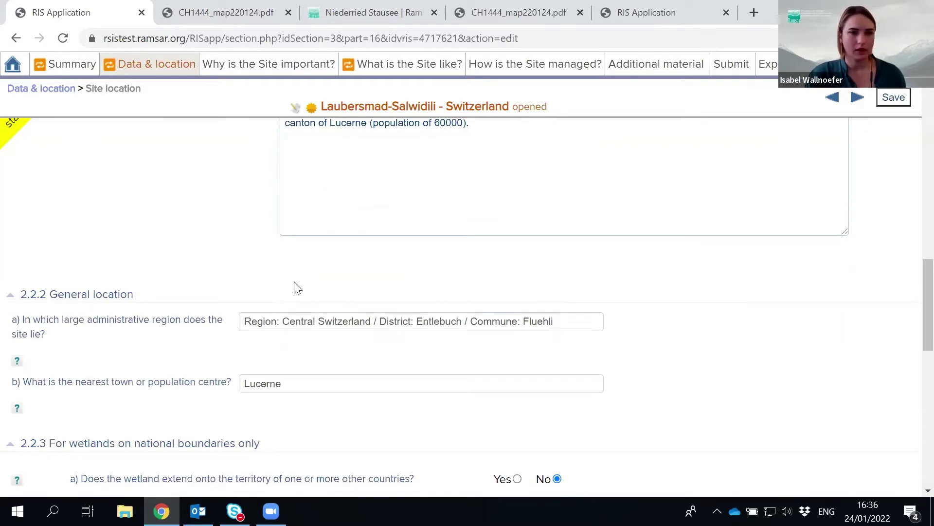
scroll(115, 349, "down", 8)
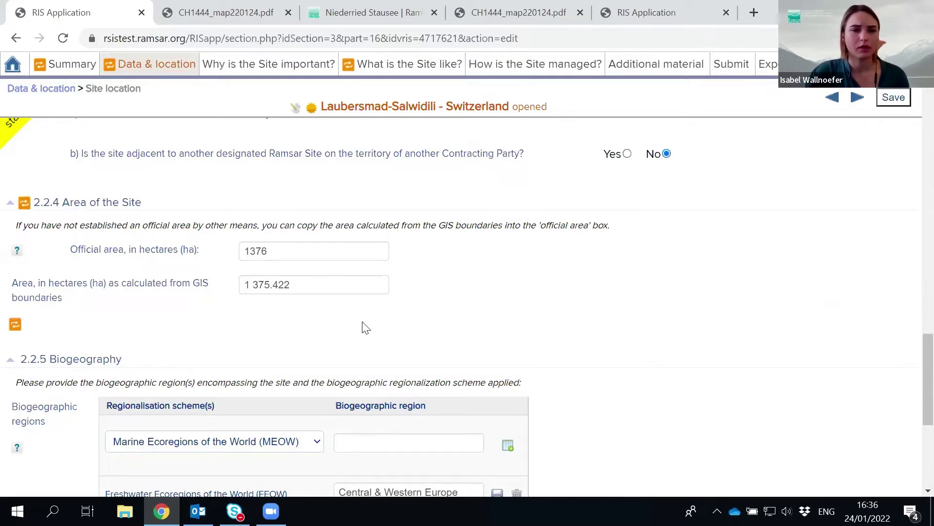
scroll(360, 323, "up", 10)
scroll(311, 324, "up", 4)
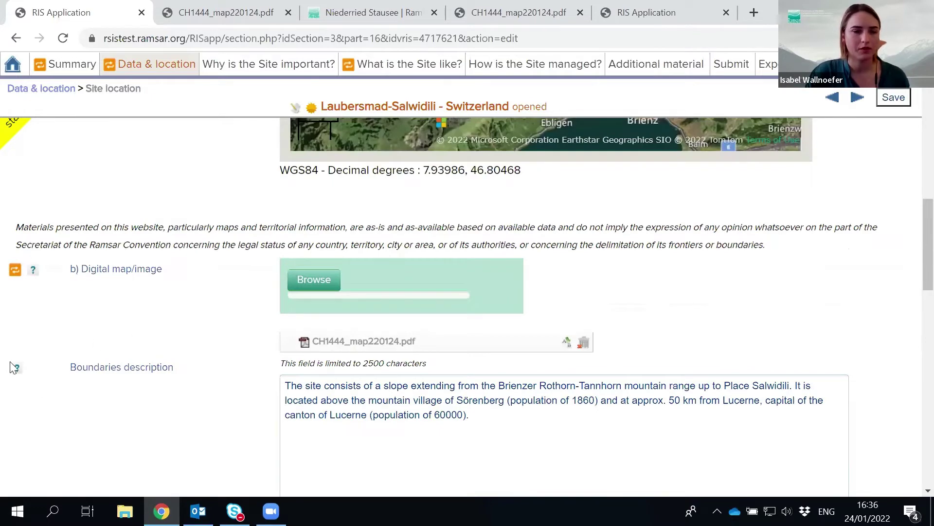
Step: Open the digital map help and browse its linked Strategic Framework guidance PDF
left_click(33, 271)
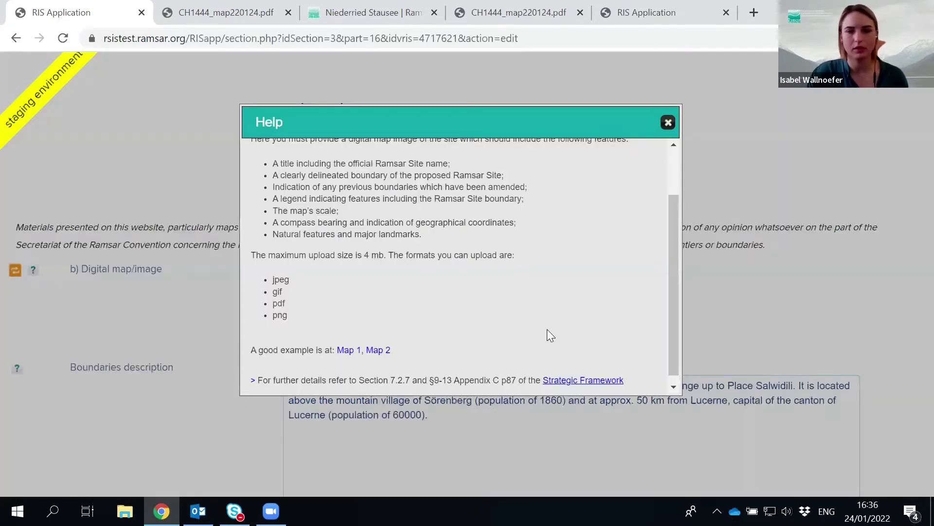
left_click(579, 381)
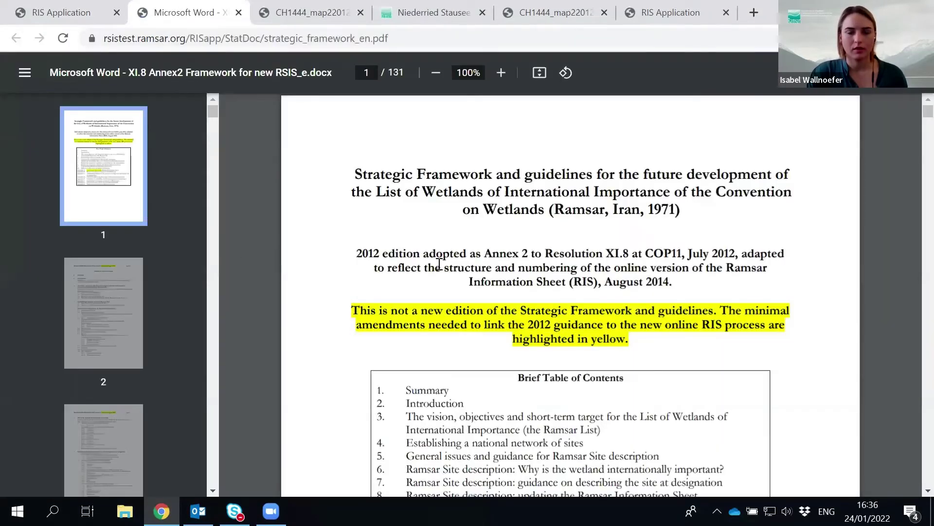
scroll(482, 268, "down", 20)
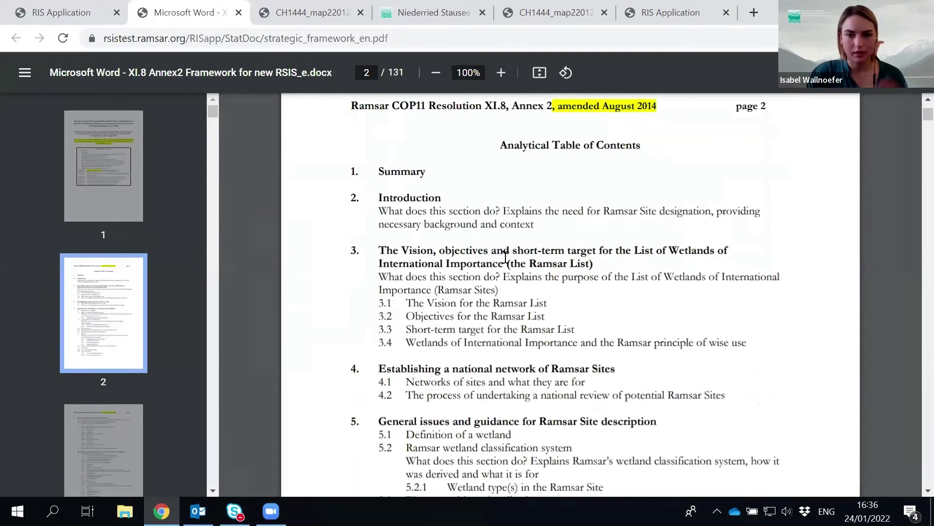
scroll(499, 274, "down", 20)
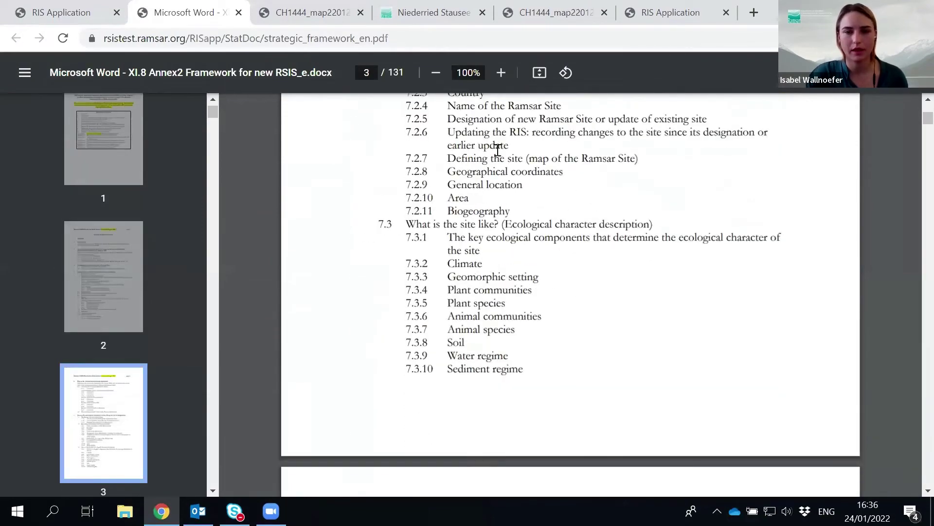
scroll(538, 382, "down", 8)
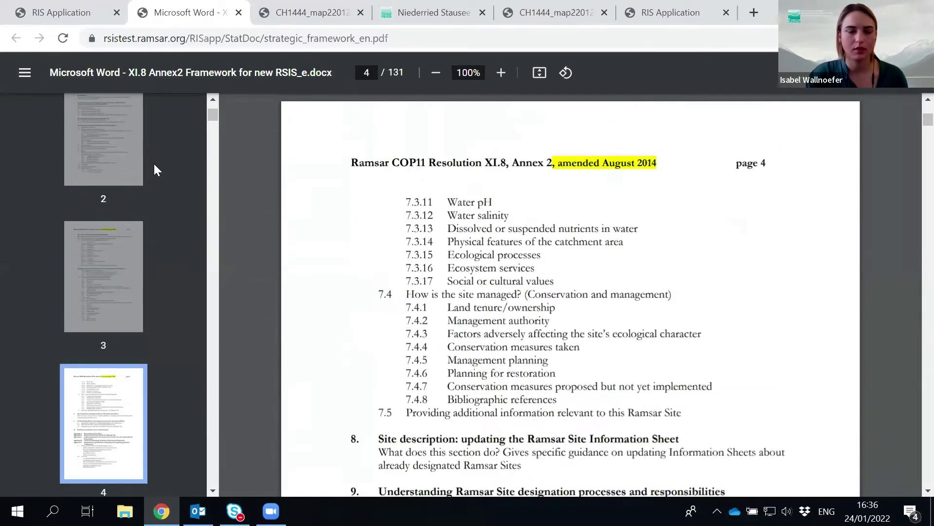
Step: Return to the RIS form, close the help box, and scroll to the top of 2.2 Site location
left_click(97, 9)
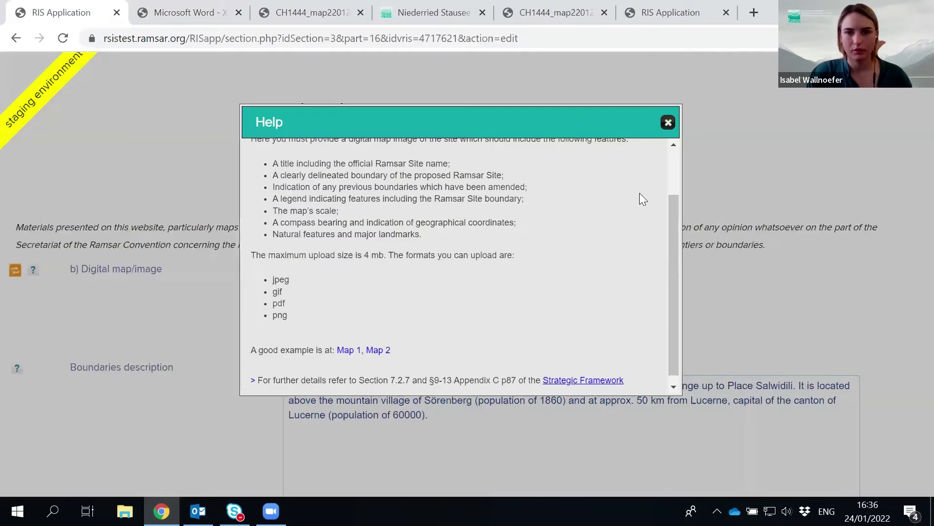
left_click(669, 122)
scroll(125, 333, "up", 8)
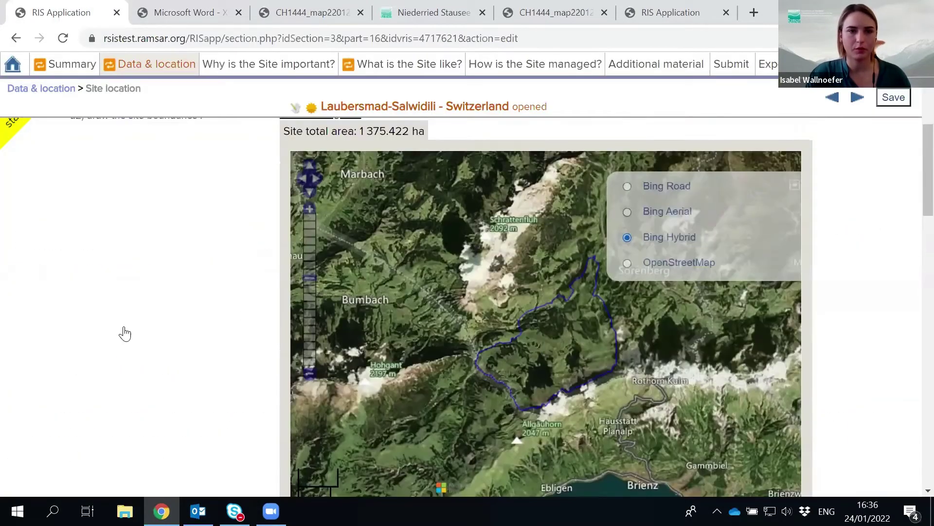
scroll(125, 334, "up", 5)
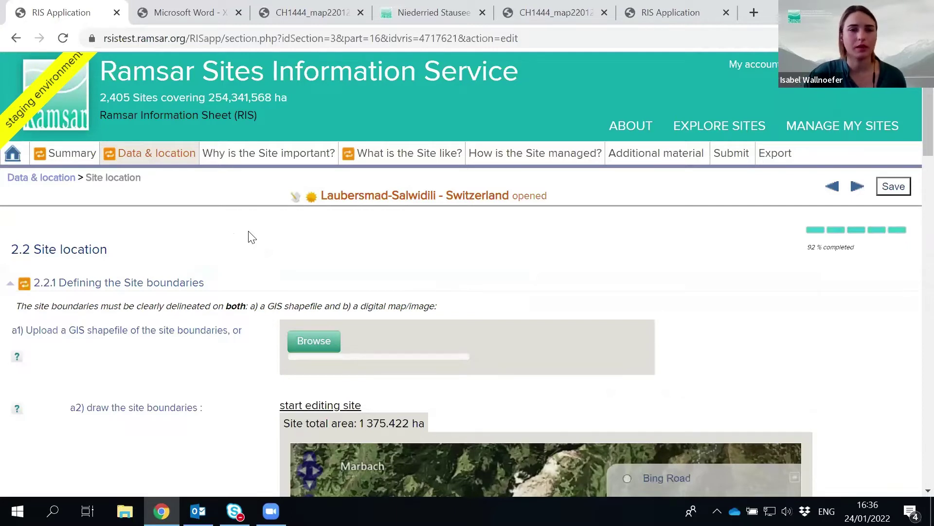
Step: Go to 3.1 Criteria, untick and re-tick Criterion 1, and save the page
mouse_move(266, 155)
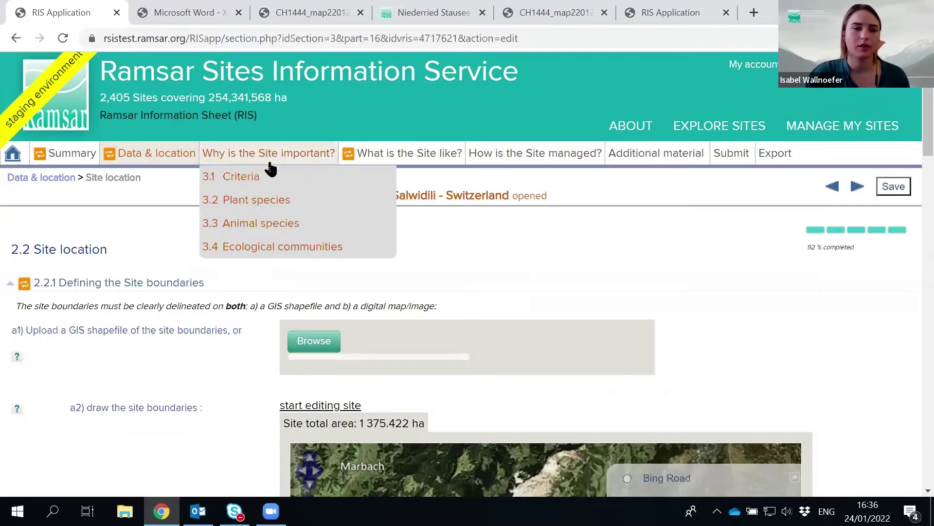
left_click(268, 178)
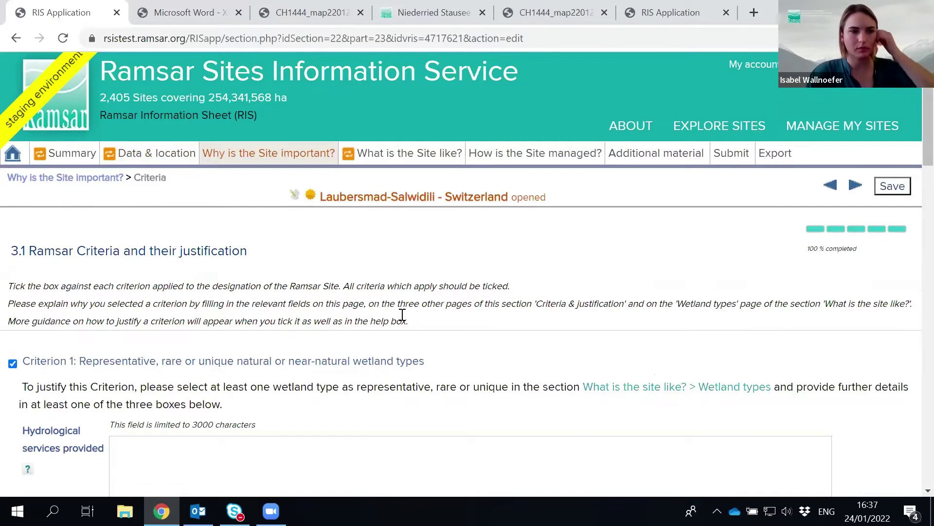
scroll(434, 292, "down", 3)
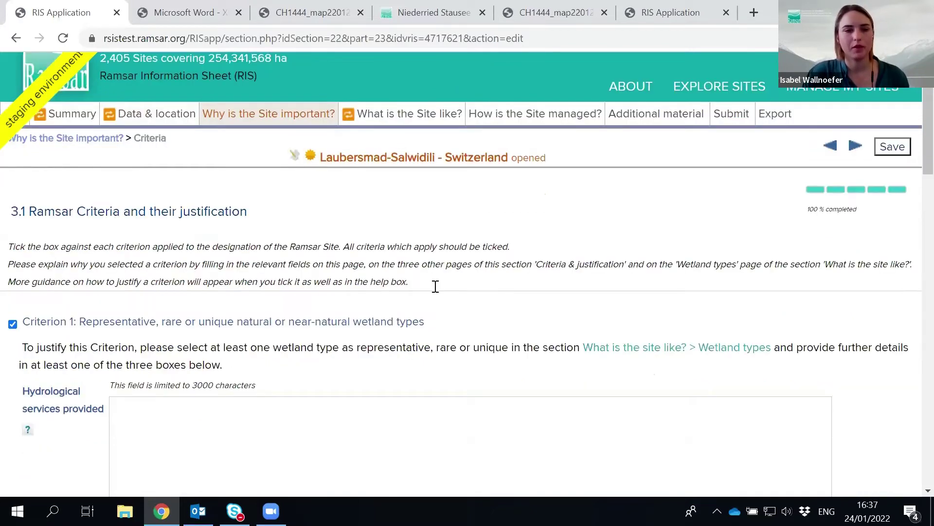
scroll(31, 263, "down", 10)
scroll(33, 270, "up", 7)
scroll(30, 265, "up", 3)
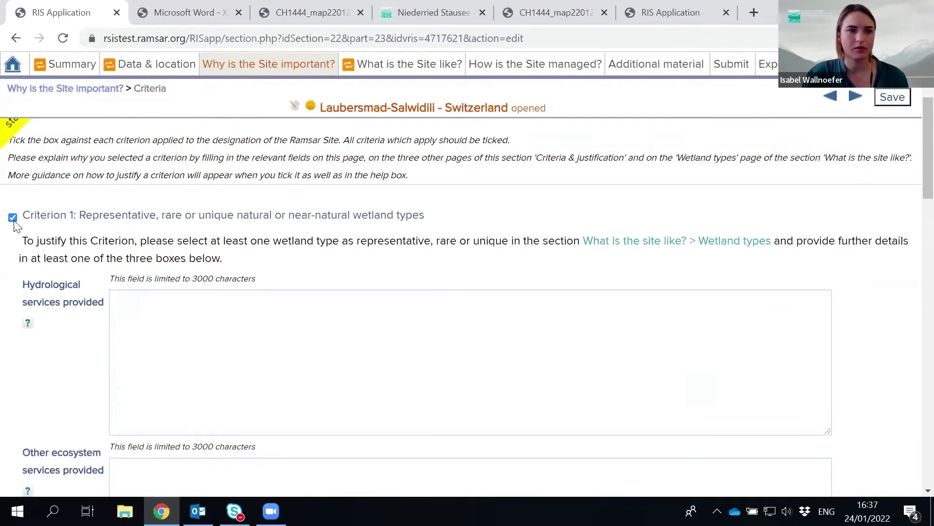
left_click(13, 220)
left_click(13, 219)
left_click(892, 100)
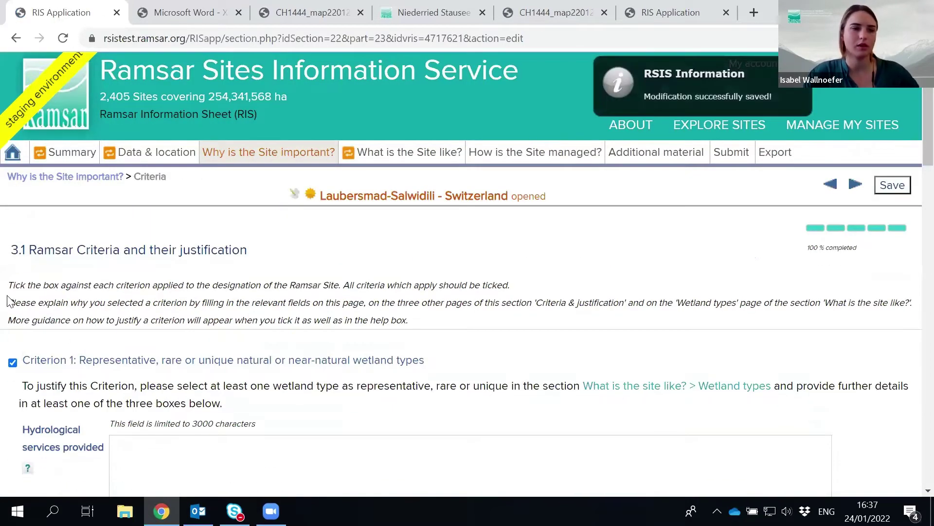
Step: Review the remaining criteria and their optional justification fields
scroll(8, 302, "down", 4)
scroll(60, 363, "down", 5)
scroll(115, 375, "up", 5)
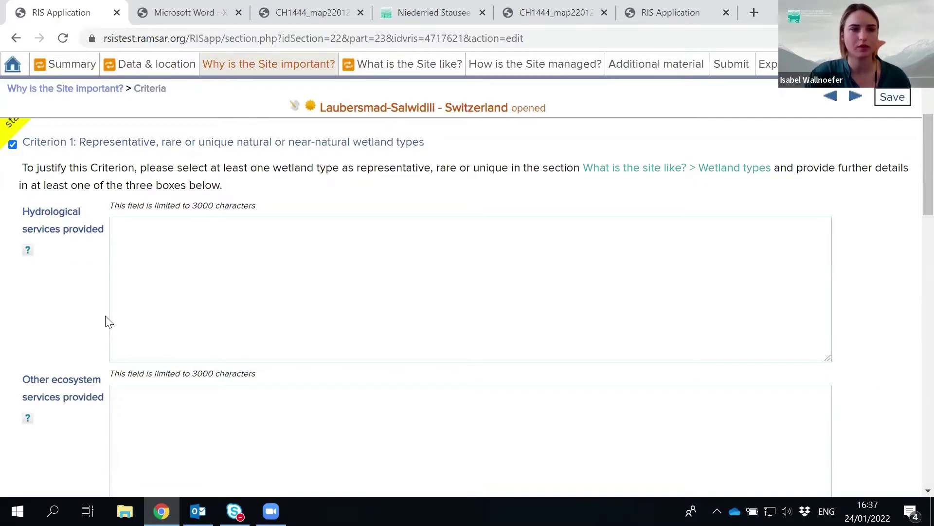
scroll(150, 274, "down", 3)
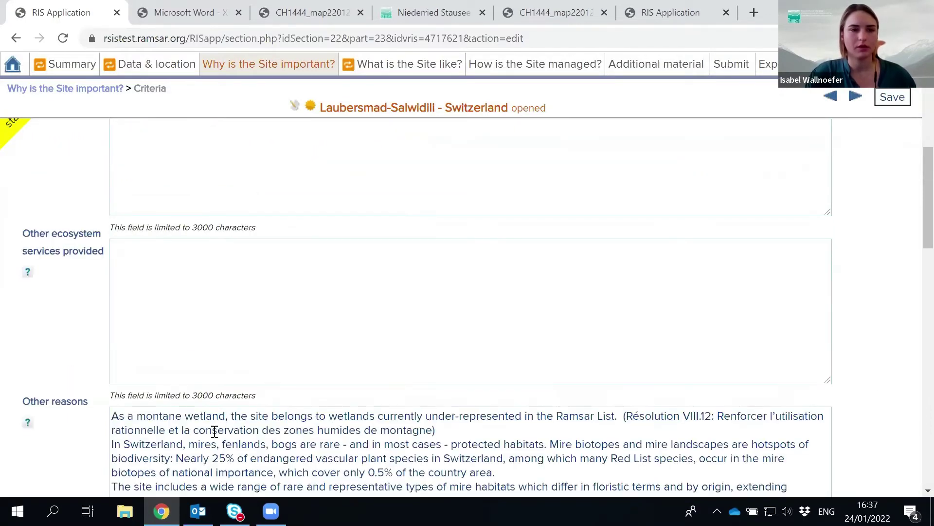
scroll(180, 273, "up", 1)
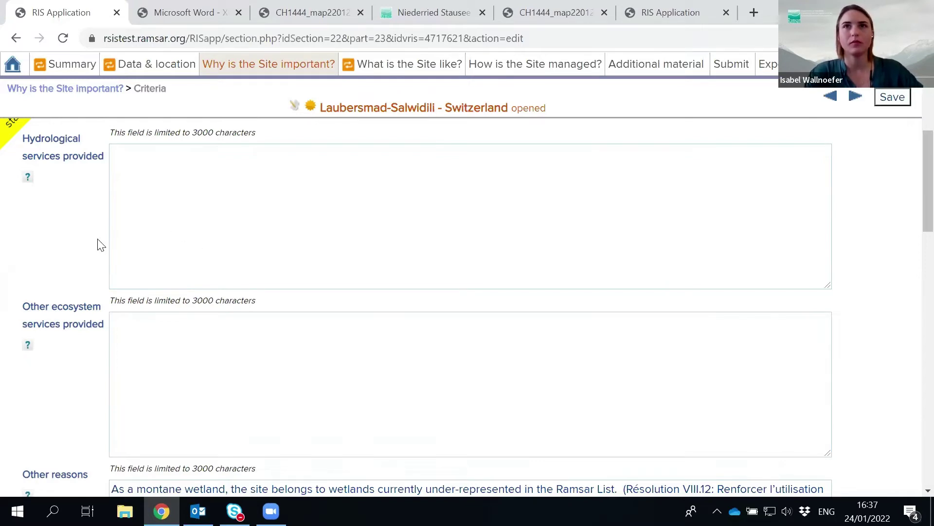
scroll(100, 198, "down", 9)
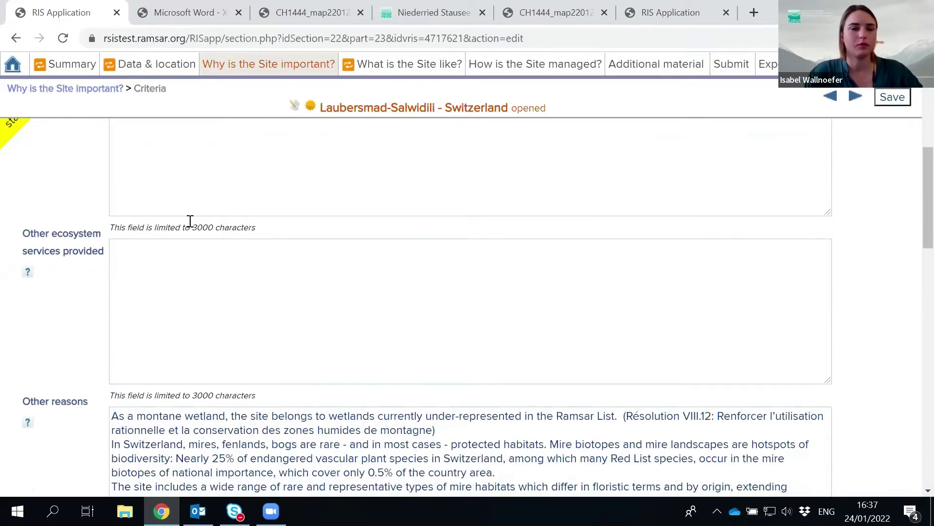
scroll(72, 267, "down", 2)
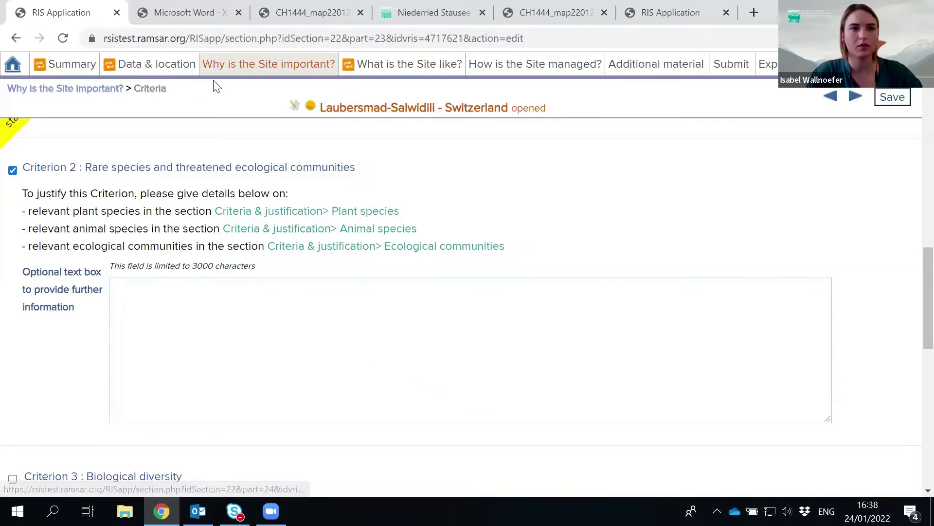
mouse_move(226, 69)
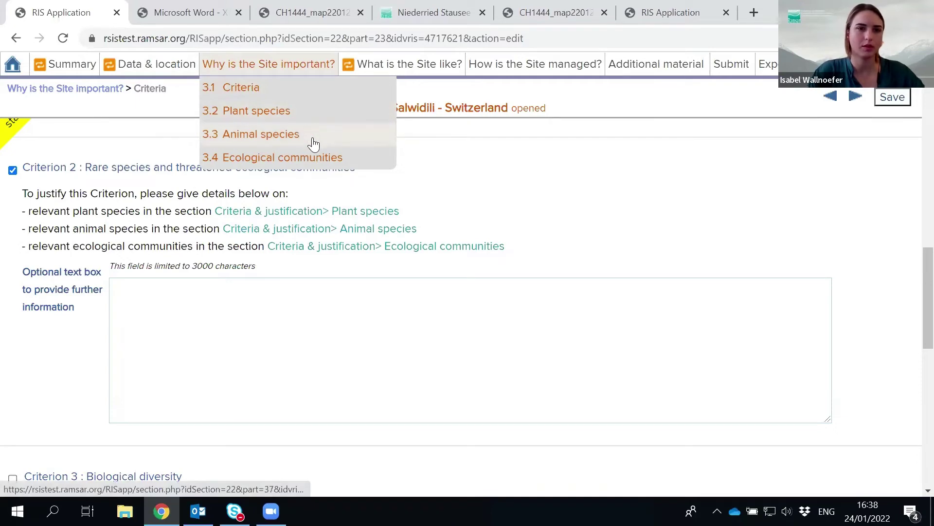
Step: Go to 3.3 Animal species and place the cursor in the empty Scientific name box
left_click(260, 139)
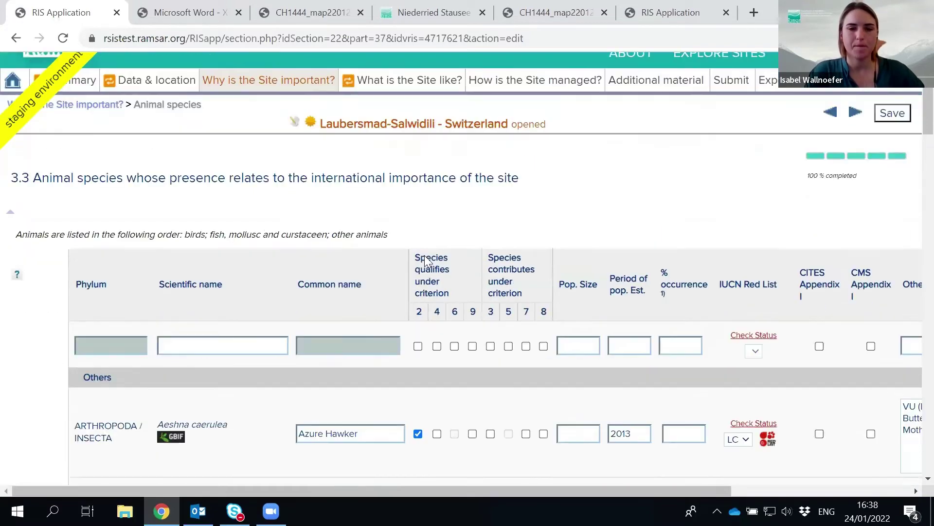
scroll(424, 258, "down", 6)
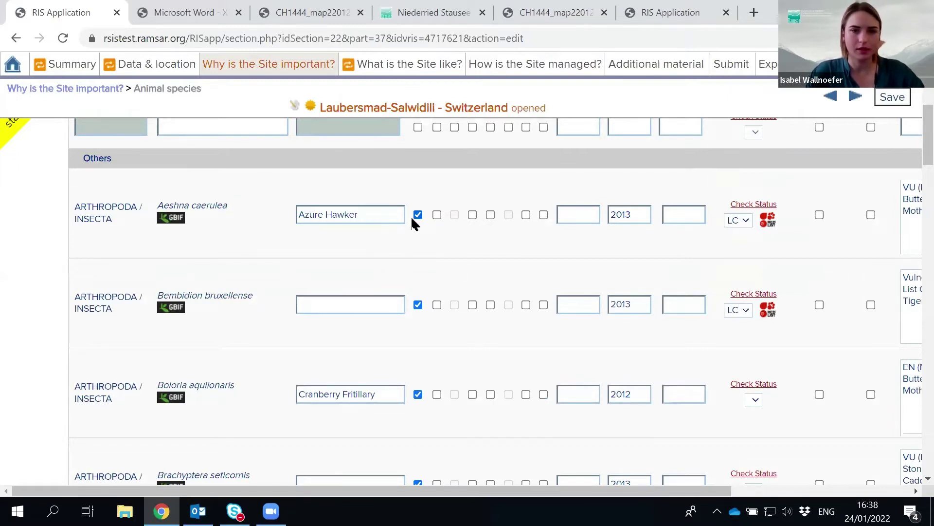
scroll(414, 221, "up", 1)
scroll(265, 300, "up", 1)
left_click(219, 273)
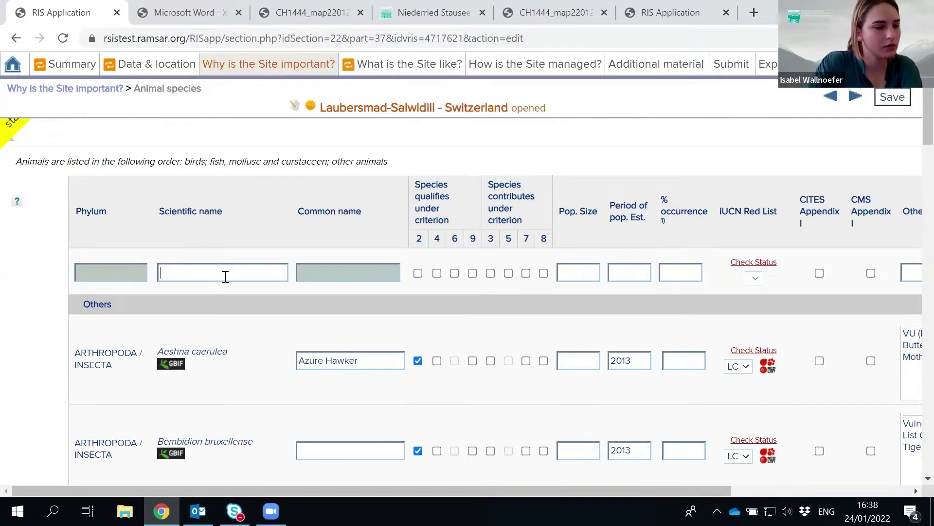
Step: Search 'geronticus', add Geronticus eremita with Criterion 2 ticked, and save the row
type("geront")
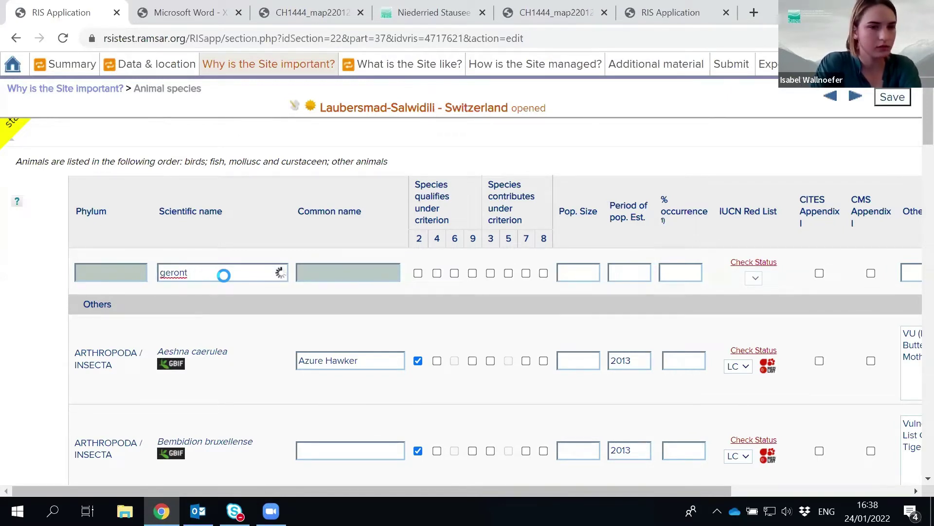
type("icus")
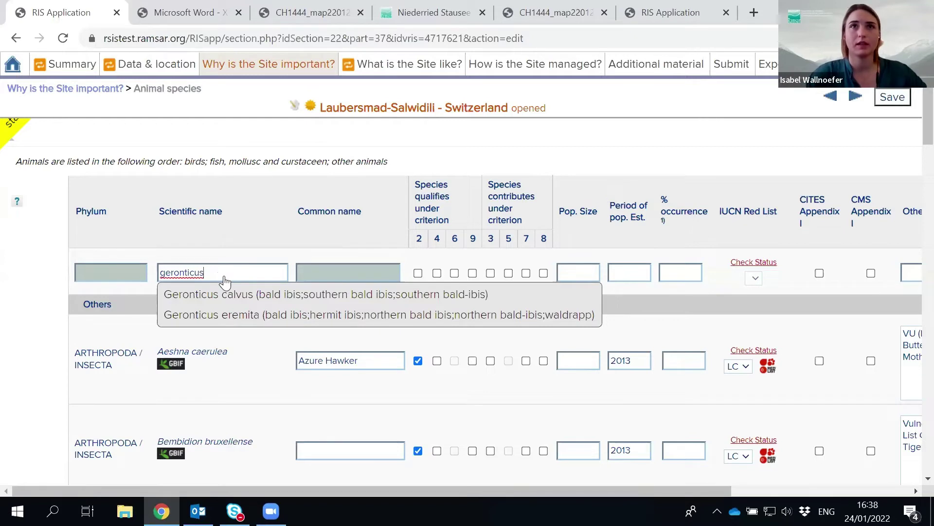
left_click(233, 316)
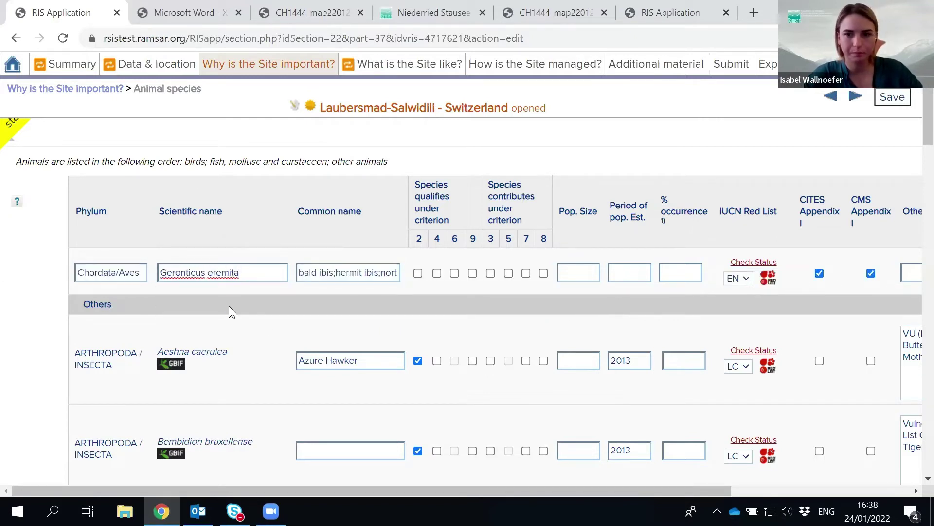
left_click_drag(407, 492, 528, 489)
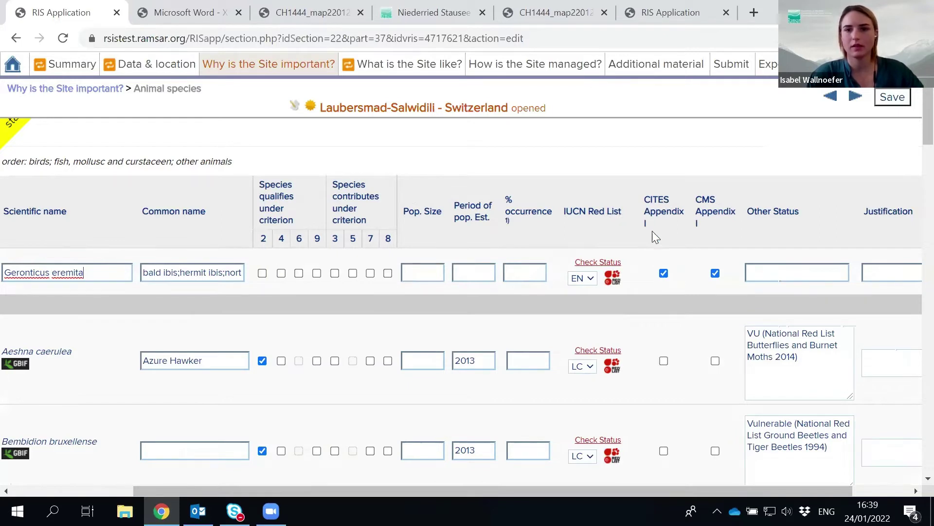
left_click_drag(607, 493, 559, 494)
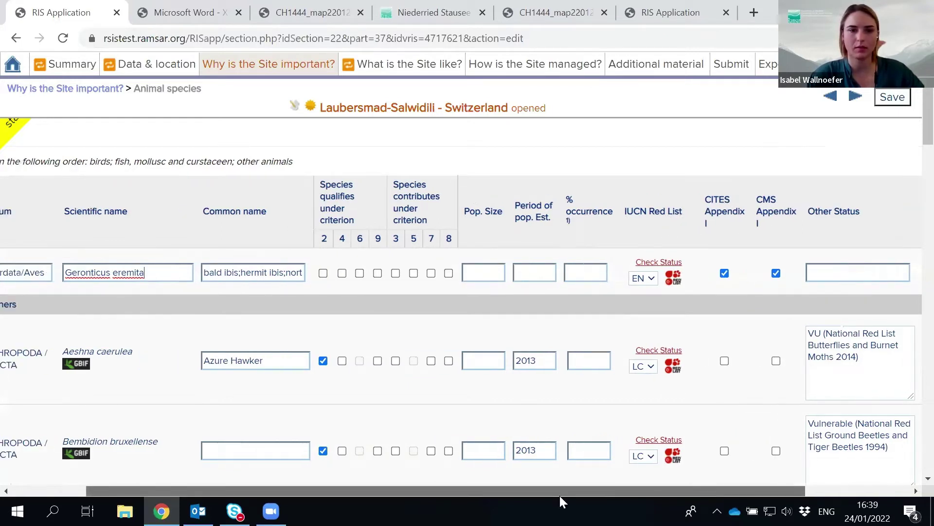
left_click(326, 273)
left_click_drag(404, 491, 559, 495)
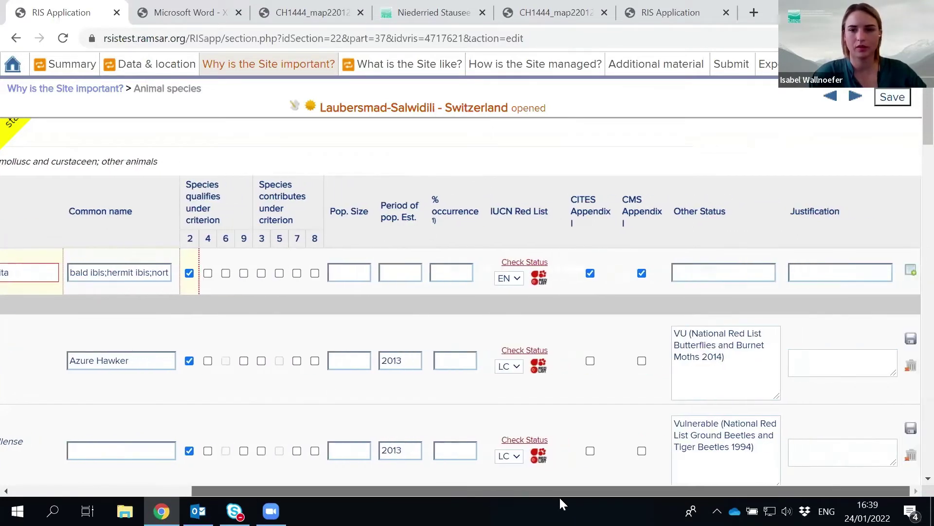
left_click(910, 270)
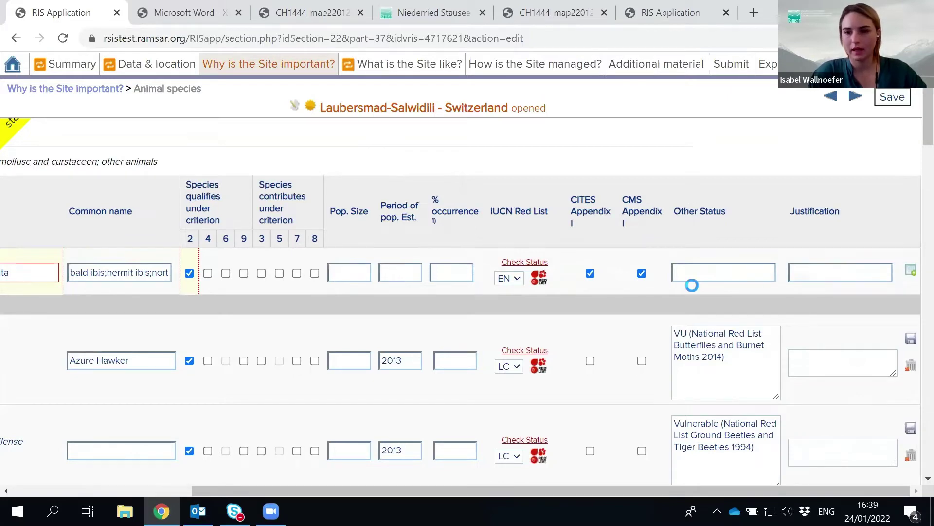
left_click_drag(655, 489, 437, 484)
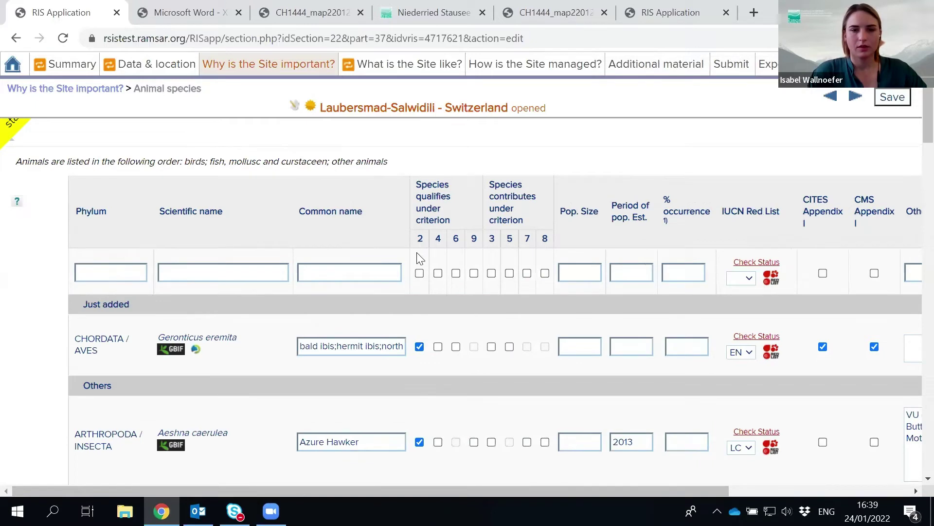
scroll(287, 341, "down", 1)
left_click(438, 274)
left_click_drag(470, 492, 650, 491)
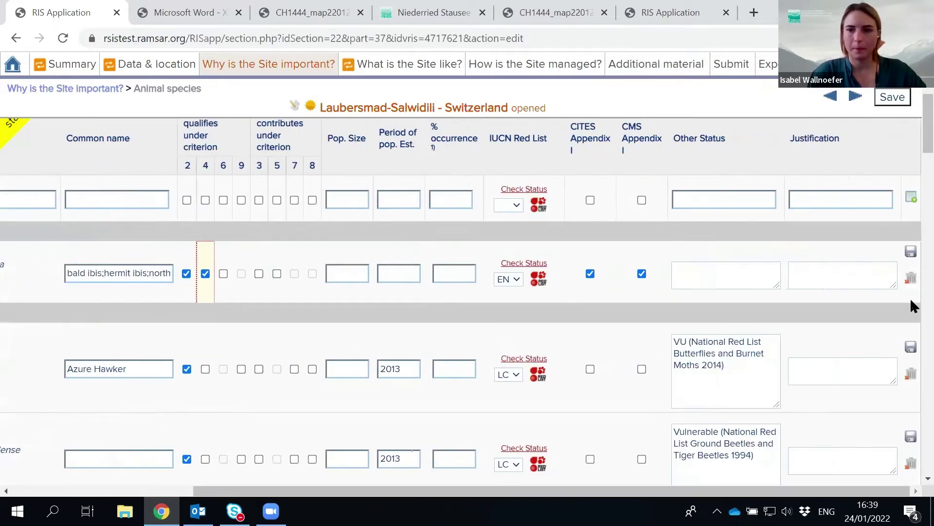
left_click(913, 252)
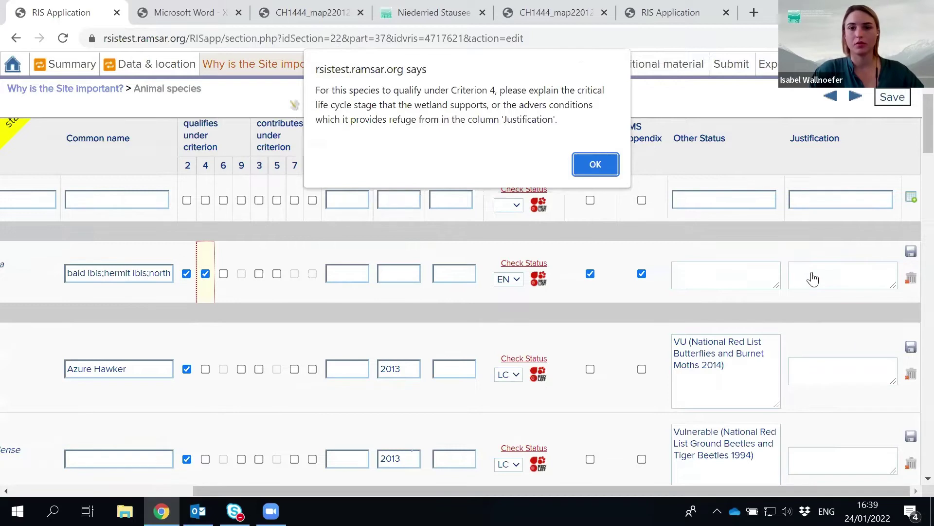
left_click(590, 164)
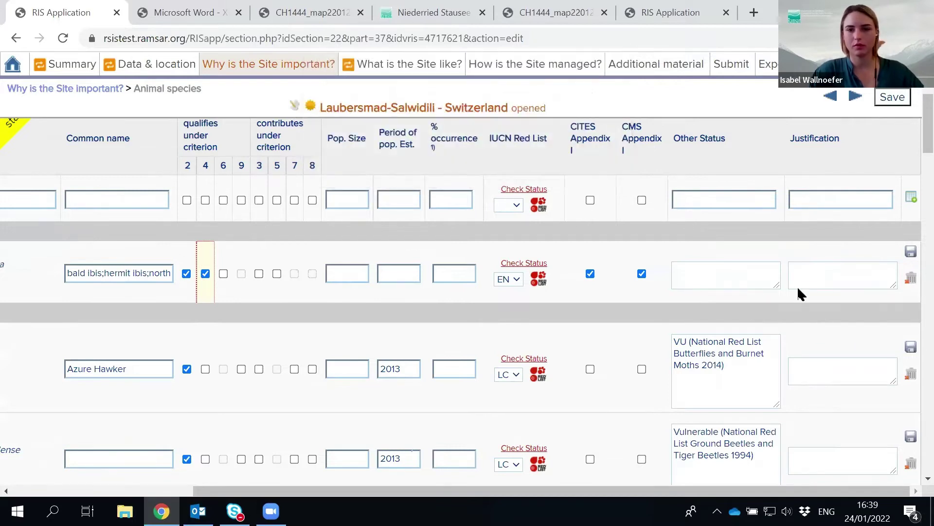
type("breeding")
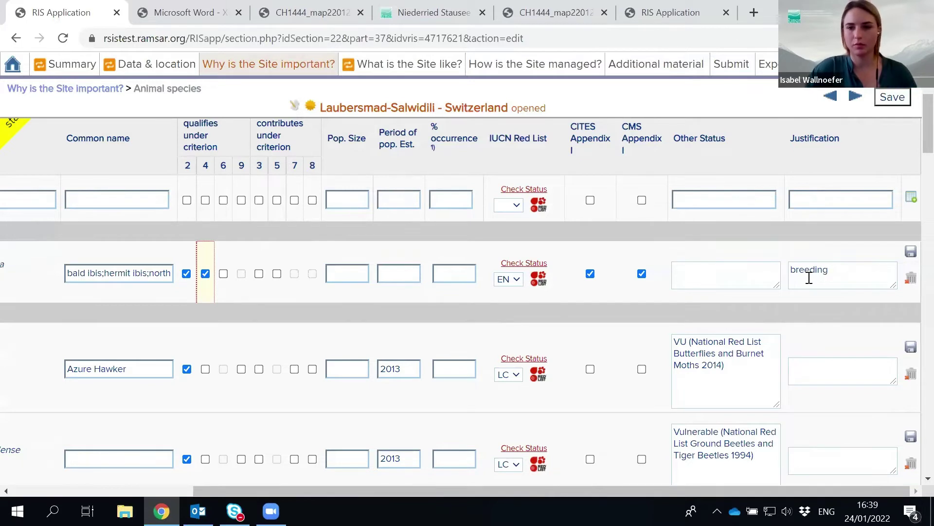
left_click(911, 251)
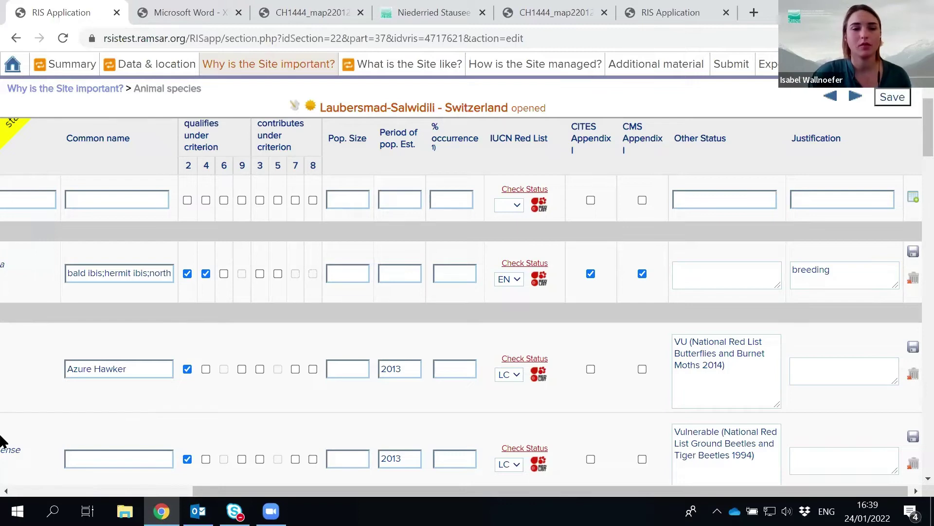
scroll(755, 361, "down", 10)
Step: Look over the bird rows (Osprey, Whinchat, Eurasian Hoopoe), then go to 4.1 Ecological character
scroll(911, 302, "down", 10)
left_click_drag(713, 489, 532, 489)
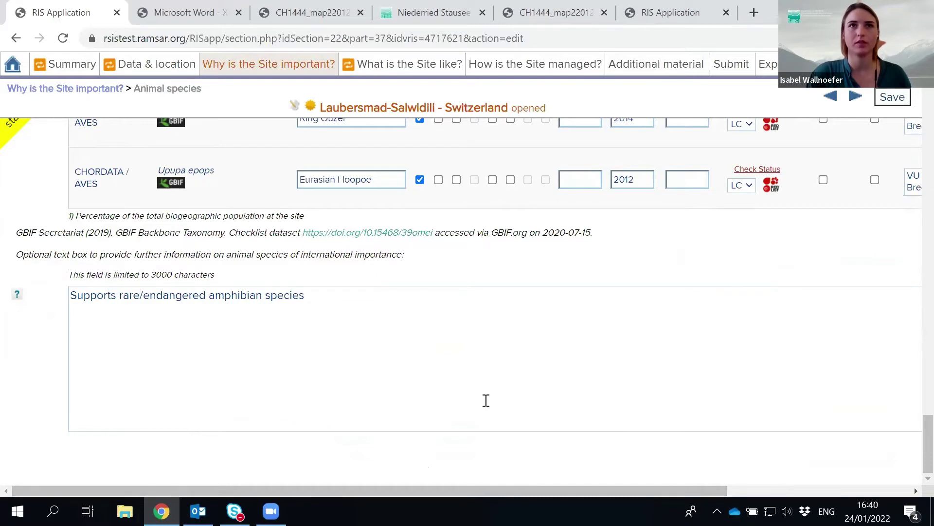
scroll(400, 218, "up", 5)
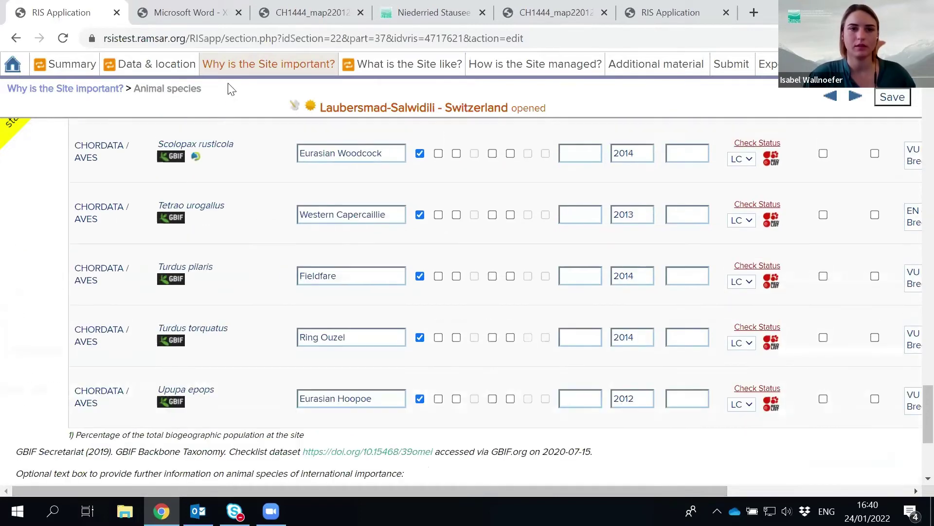
scroll(222, 111, "up", 5)
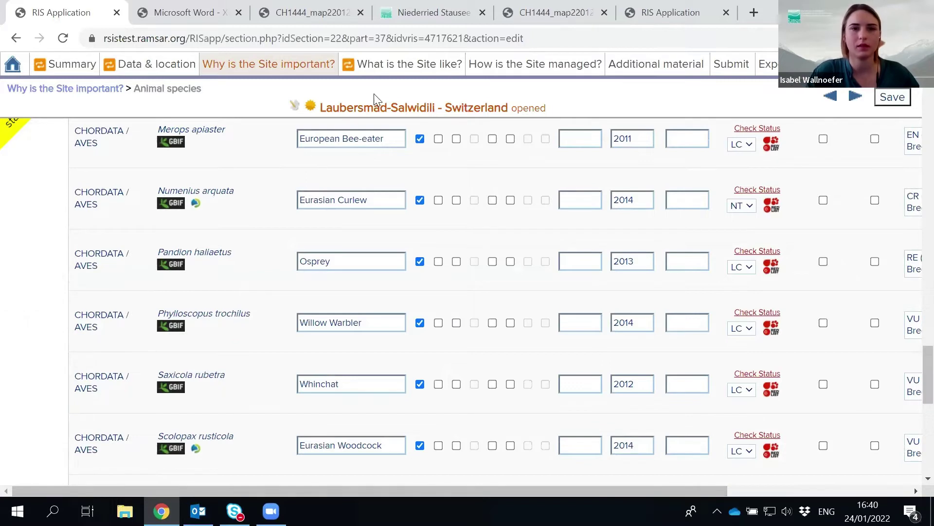
mouse_move(382, 70)
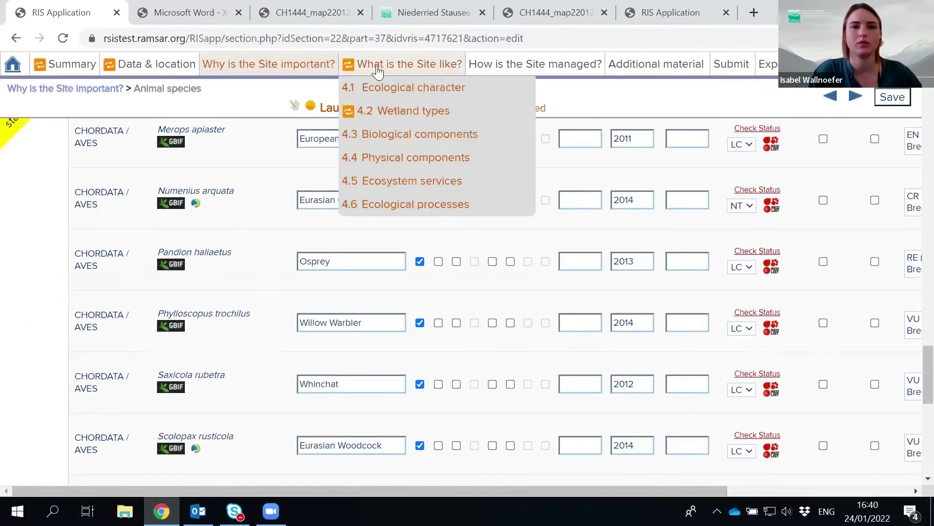
left_click(402, 87)
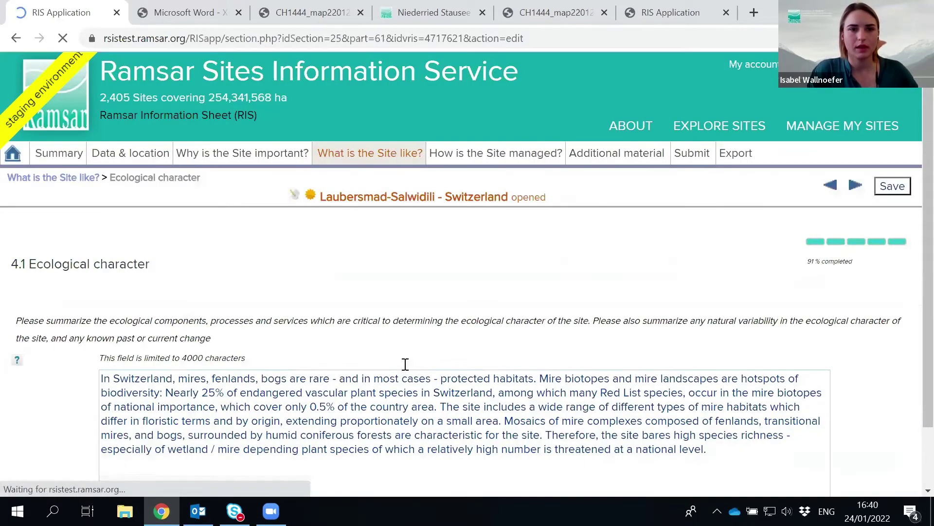
Step: Go to 'What is the Site like?' > 4.2 Wetland types
scroll(271, 281, "down", 1)
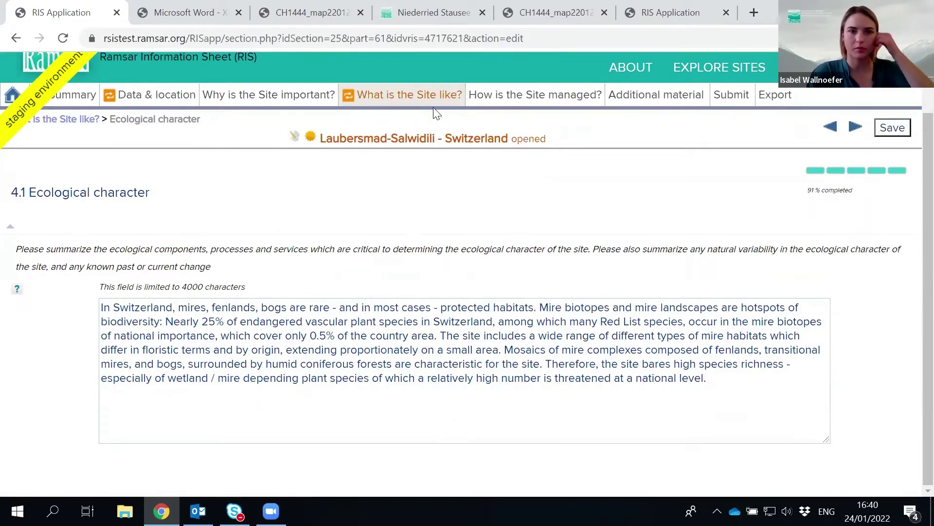
mouse_move(441, 97)
left_click(444, 141)
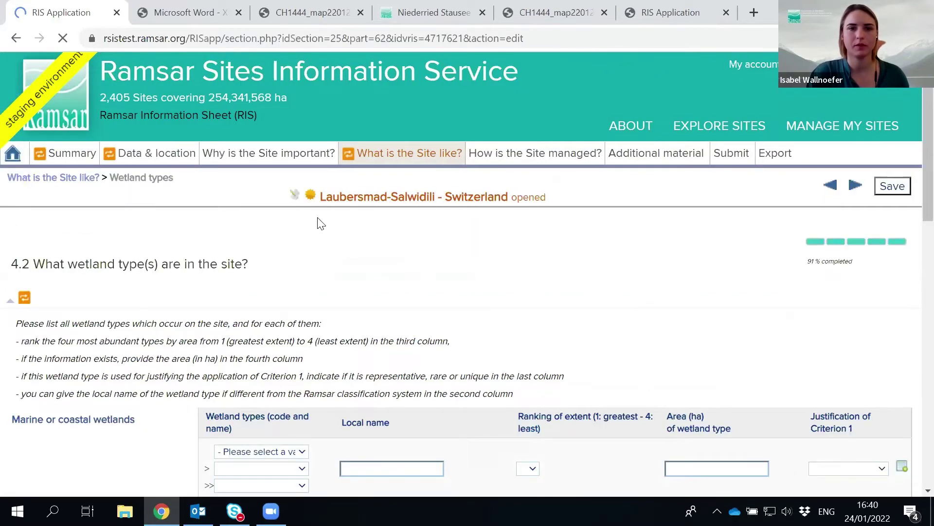
Step: Add inland wetland type Fresh water > Flowing water > M: Permanent rivers/streams/creeks with extent ranking 1
scroll(342, 262, "down", 3)
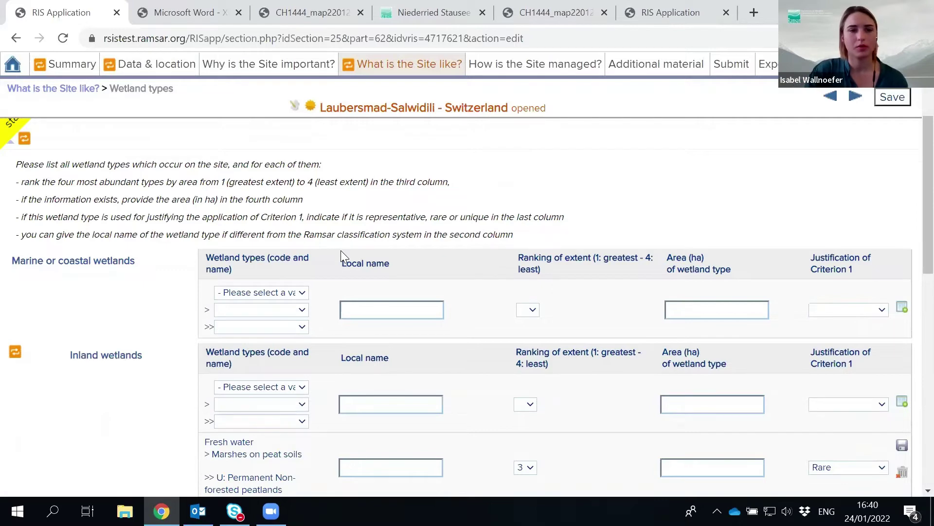
scroll(90, 270, "down", 3)
scroll(86, 265, "up", 3)
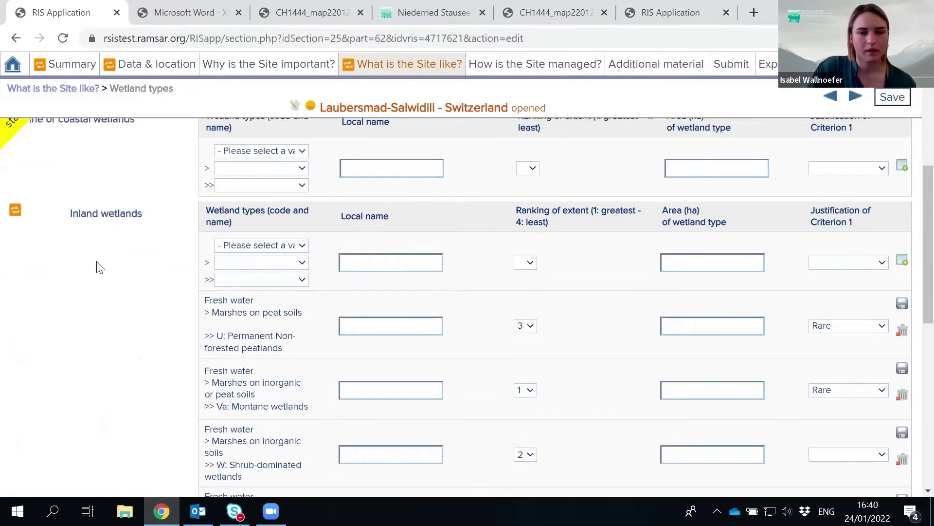
scroll(111, 267, "down", 2)
scroll(115, 271, "down", 1)
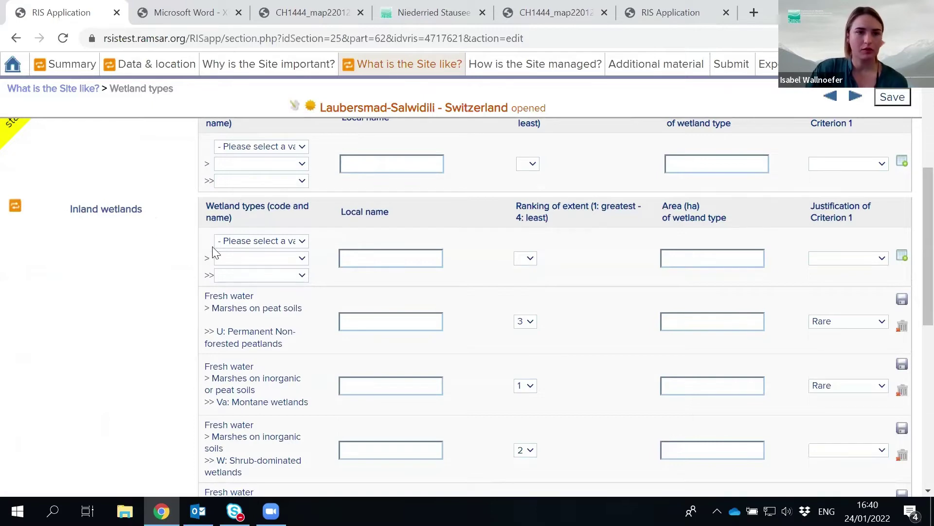
scroll(134, 217, "up", 1)
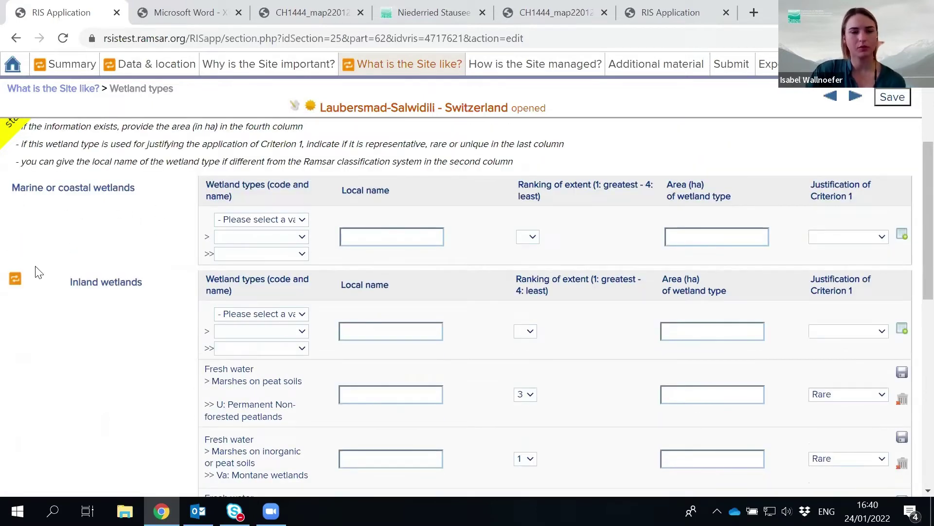
scroll(111, 287, "down", 1)
scroll(111, 287, "down", 1)
left_click(235, 240)
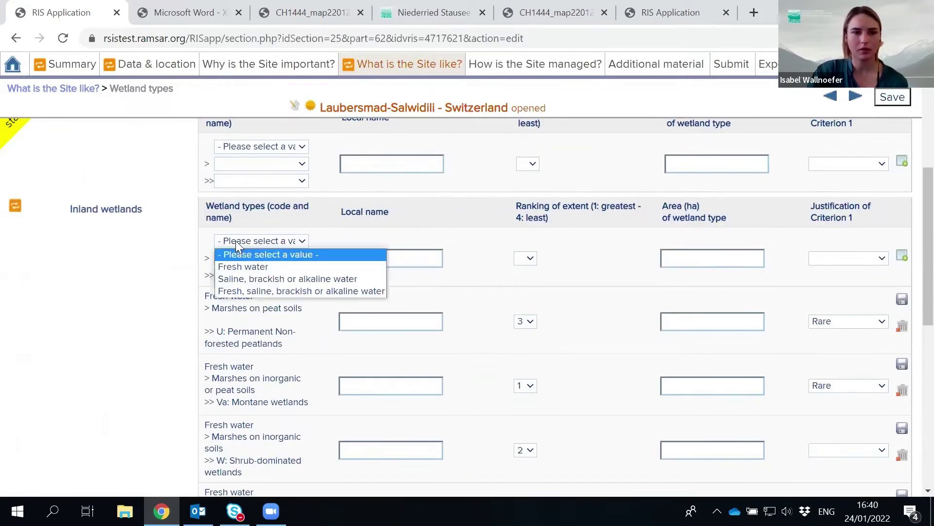
left_click(269, 266)
left_click(271, 259)
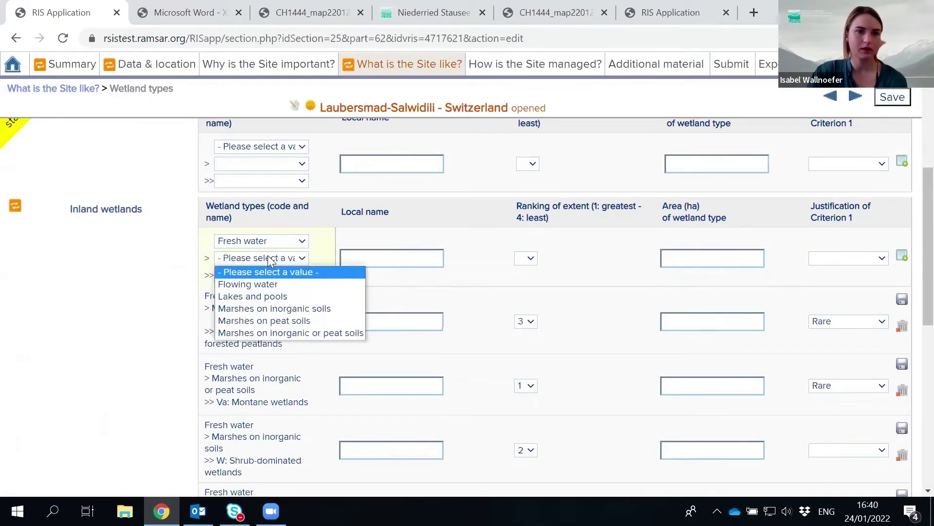
left_click(297, 284)
left_click(242, 276)
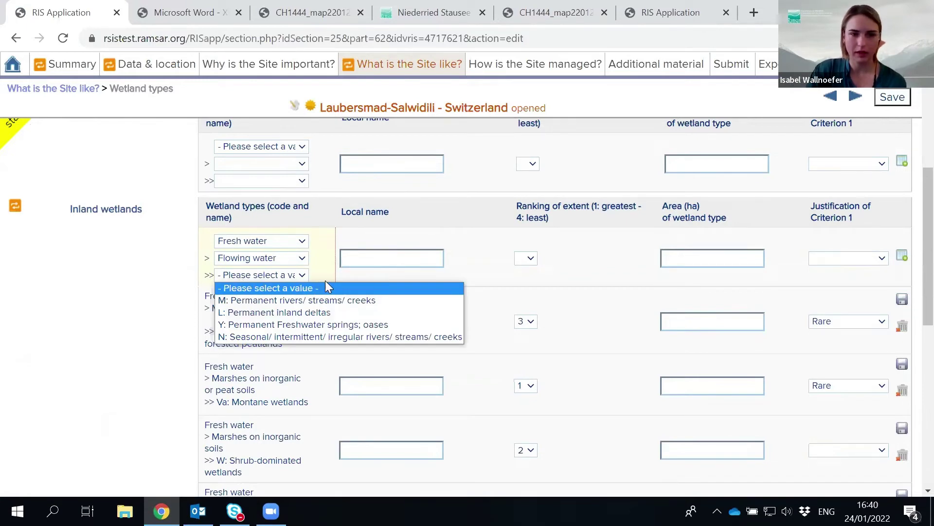
left_click(401, 299)
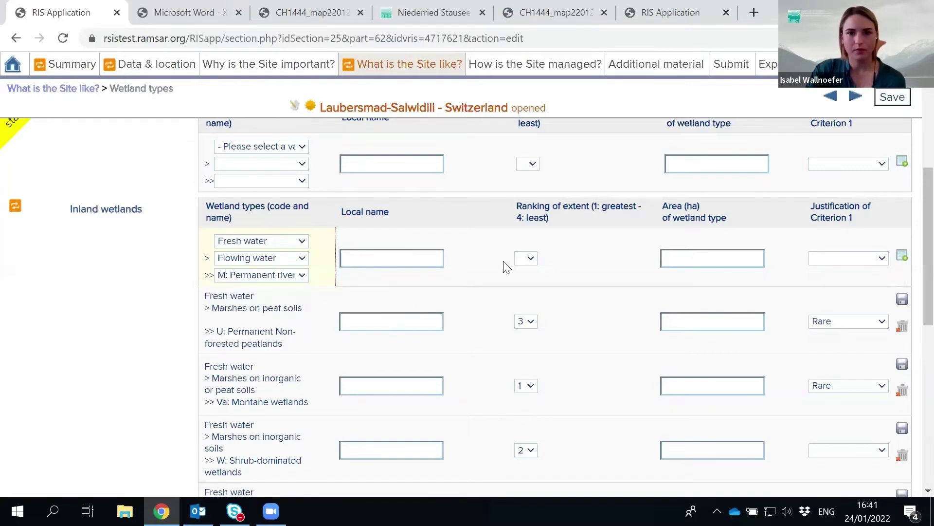
left_click(534, 264)
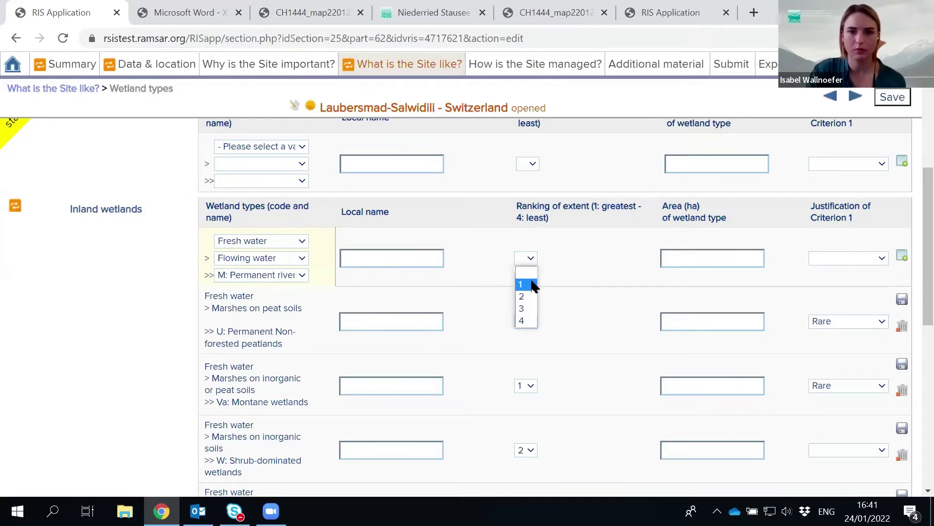
left_click(530, 284)
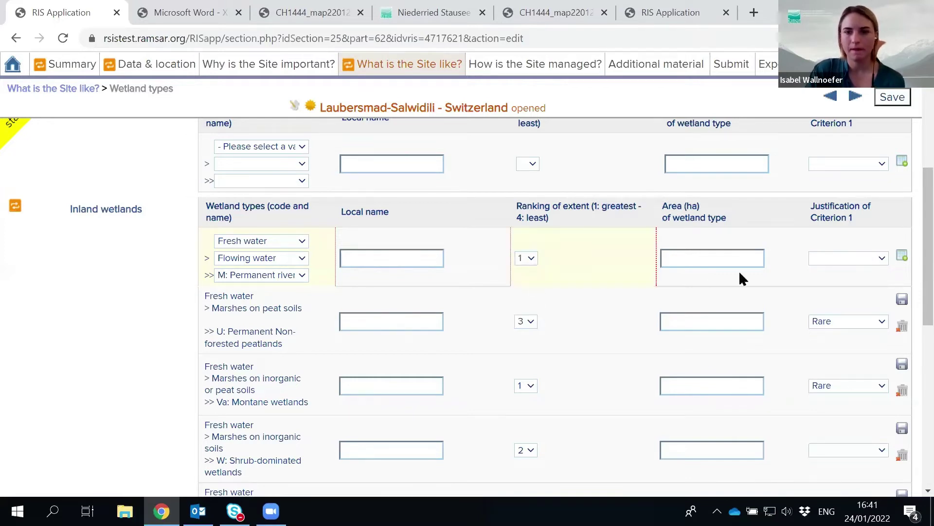
left_click(903, 257)
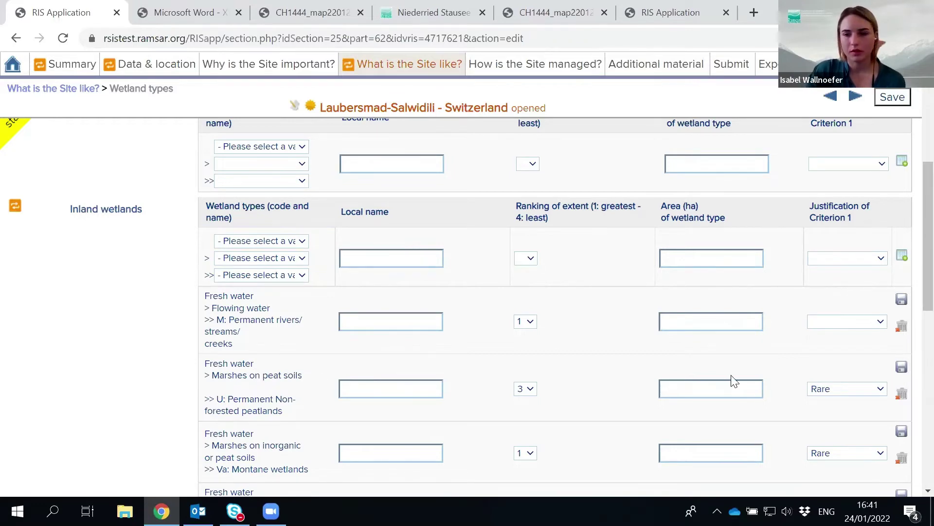
scroll(732, 379, "down", 3)
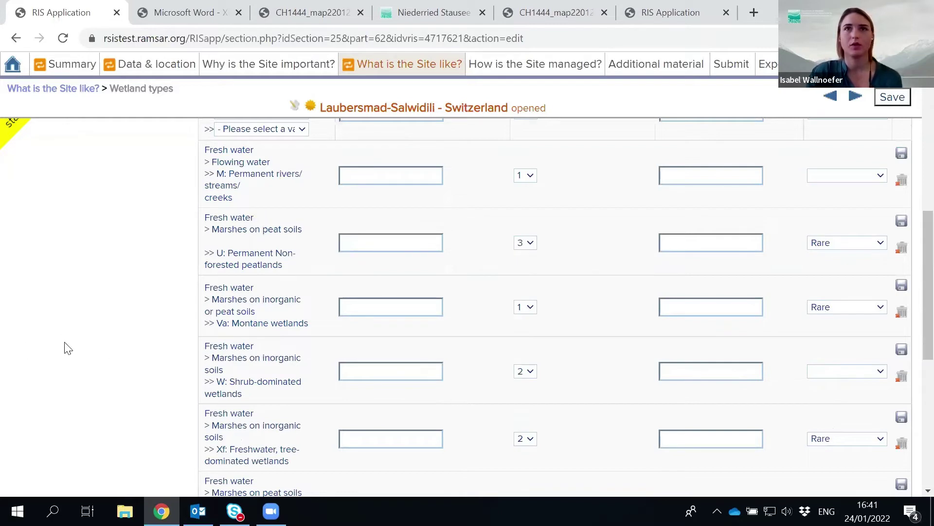
Step: Open 4.3 Biological components and expand 4.3.2 Animal species to review noteworthy birds like Eurasian Skylark
mouse_move(440, 66)
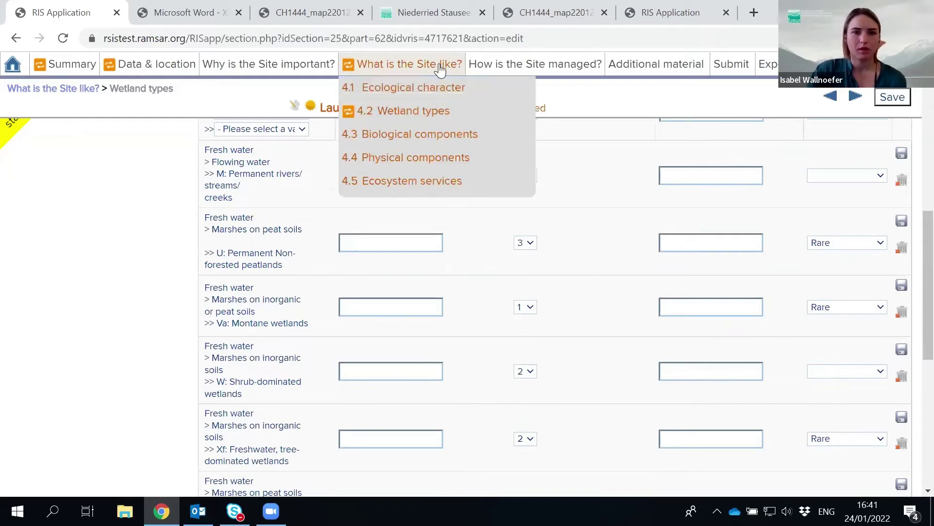
left_click(444, 134)
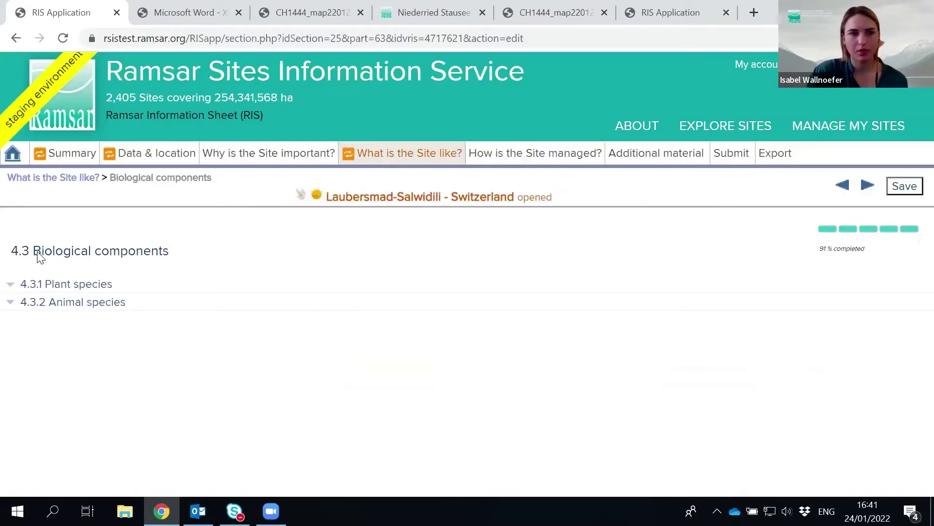
left_click(39, 306)
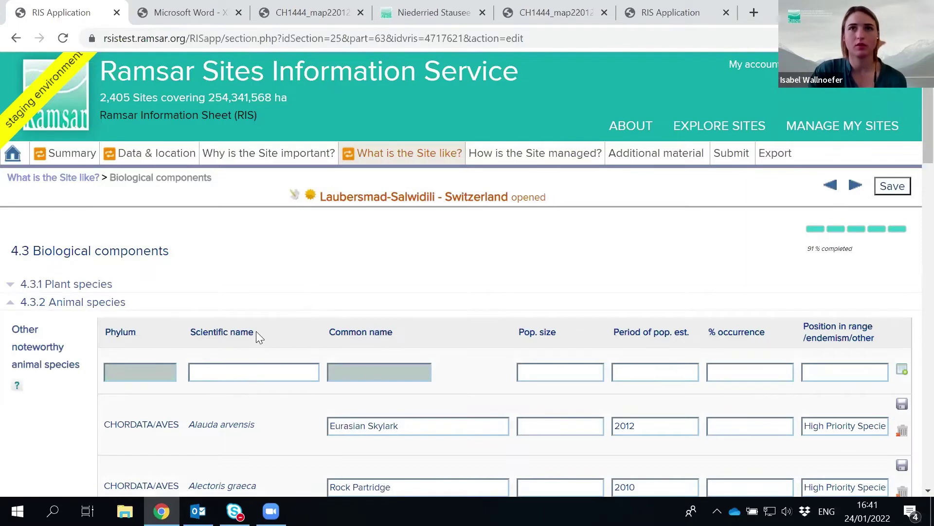
scroll(289, 275, "down", 1)
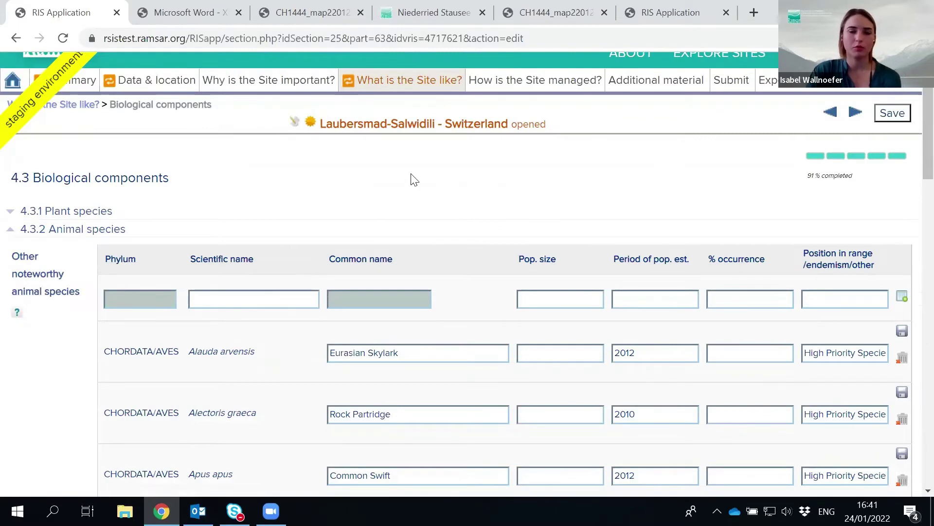
scroll(414, 180, "down", 15)
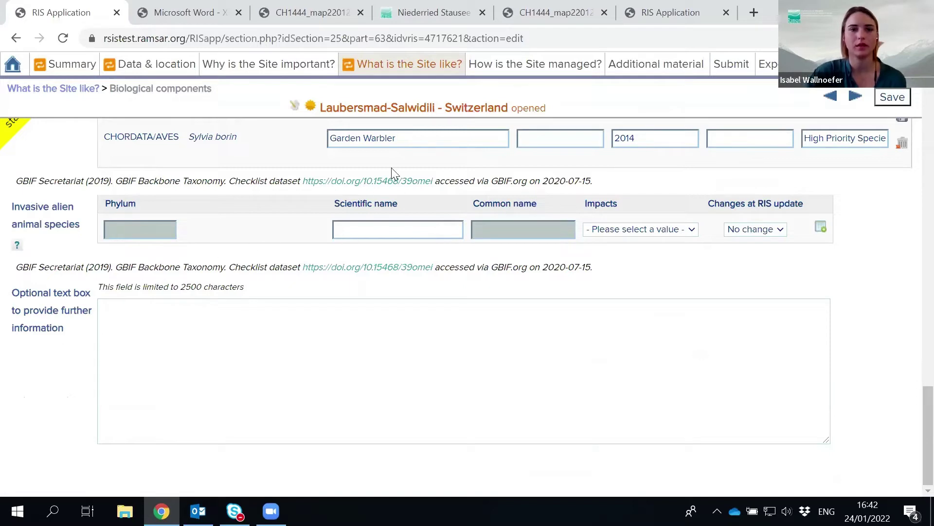
mouse_move(402, 69)
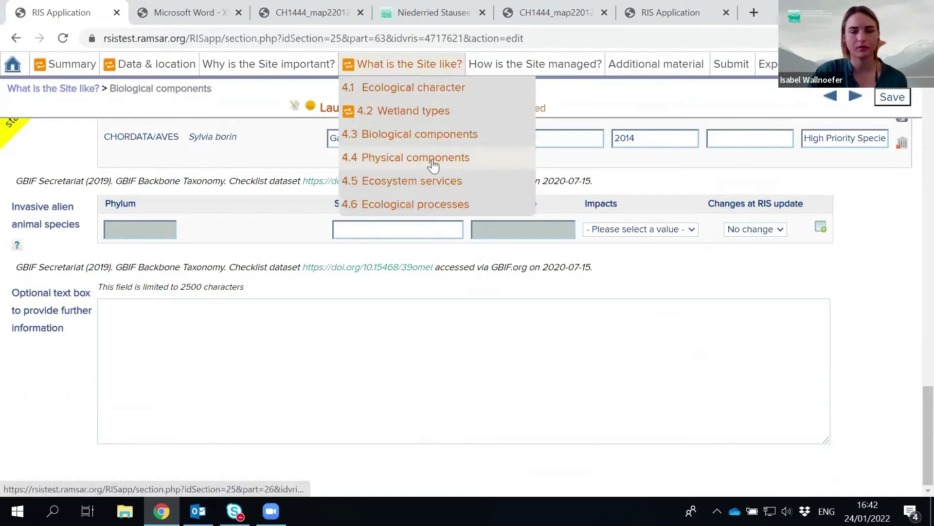
Step: Review 4.4.1 Climate and 4.4.3 Soil under Physical components, then go to 4.5 Ecosystem services
left_click(372, 164)
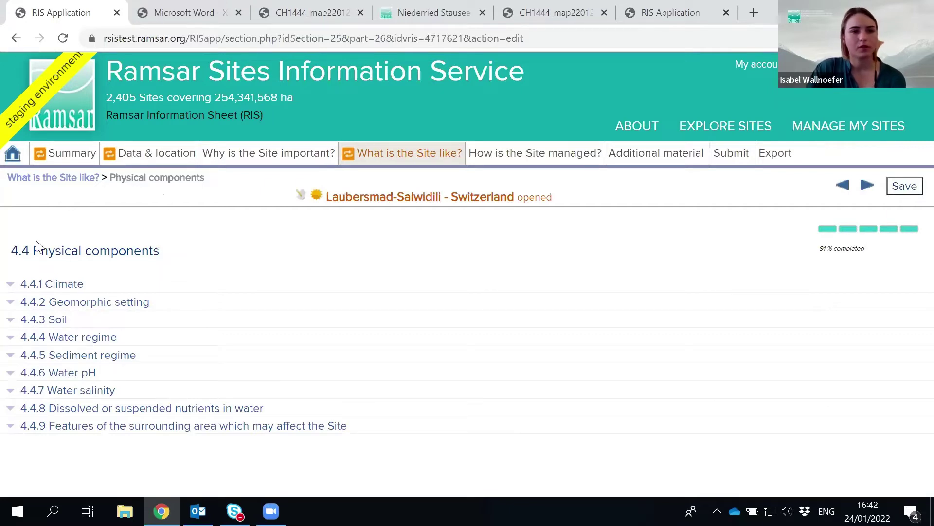
left_click(41, 286)
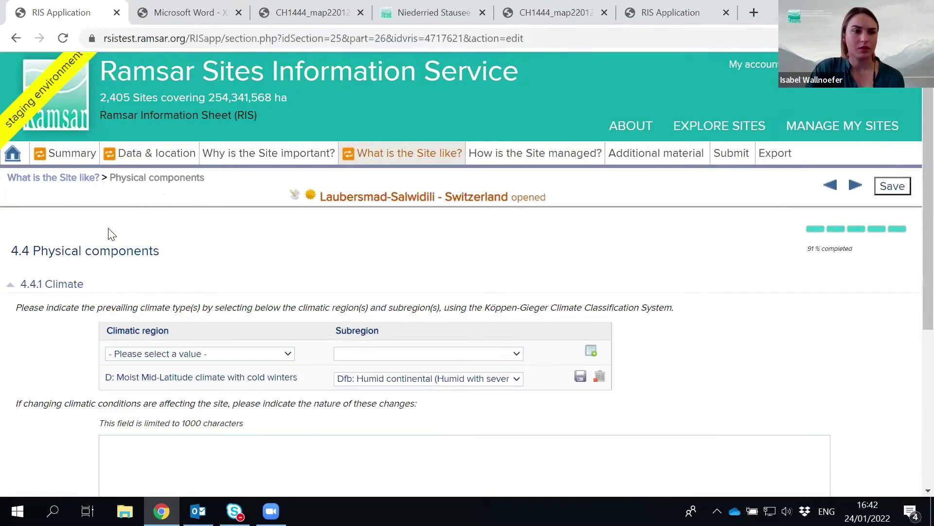
scroll(109, 234, "down", 5)
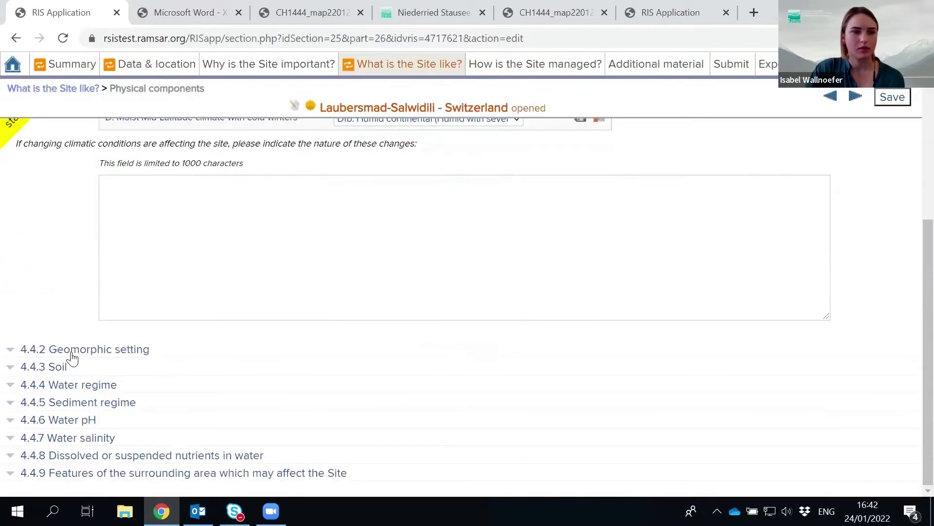
left_click(12, 368)
scroll(96, 200, "down", 4)
scroll(100, 188, "down", 2)
scroll(194, 283, "up", 3)
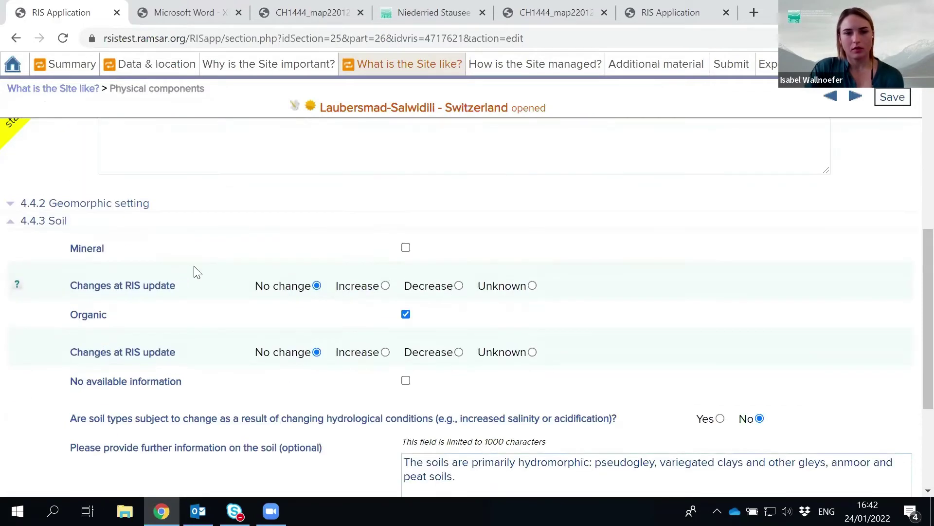
scroll(203, 267, "down", 2)
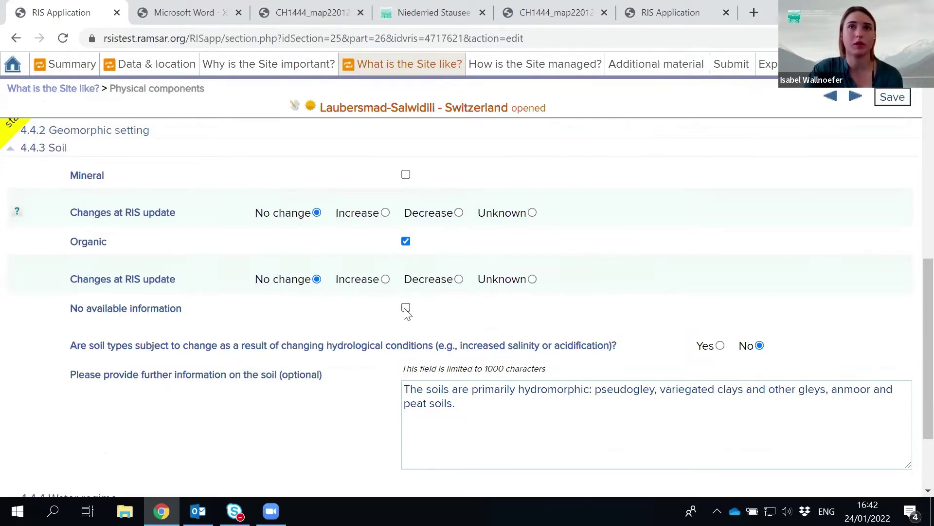
mouse_move(409, 68)
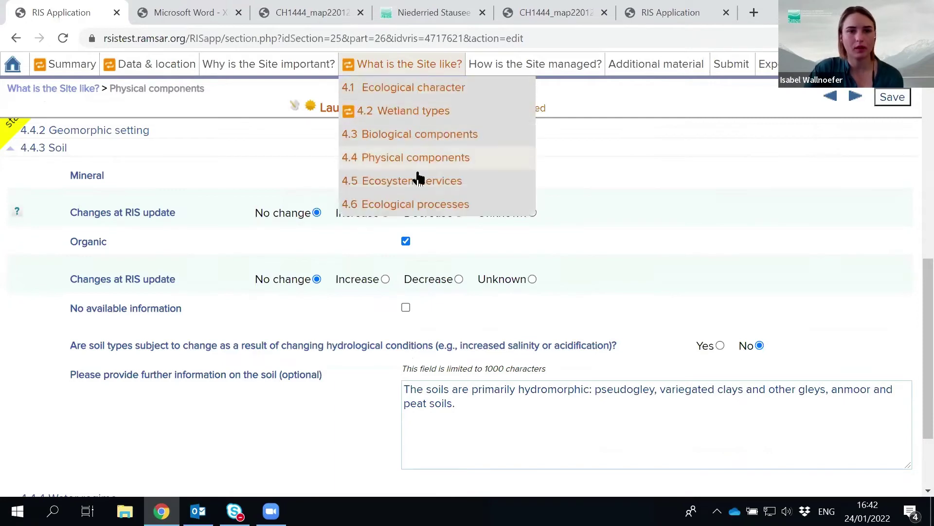
left_click(423, 184)
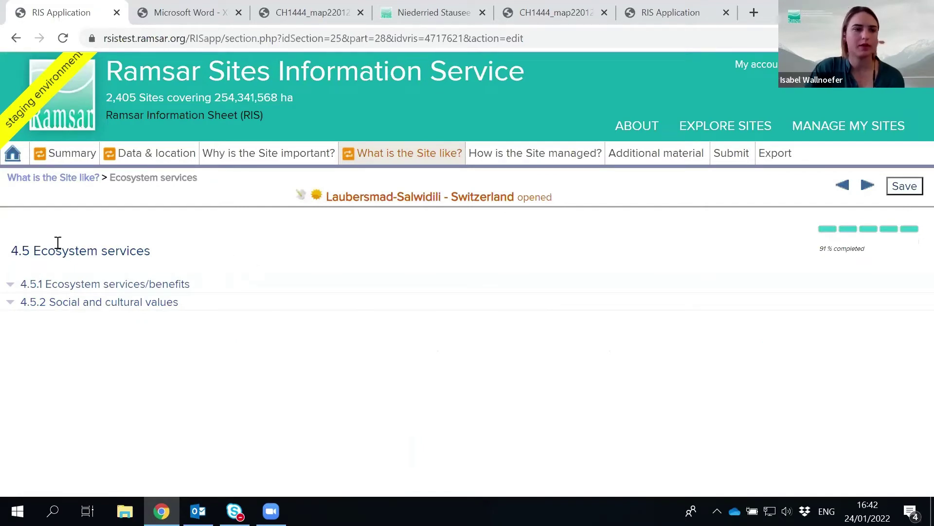
Step: Add a Provisioning row: Food for humans, example Sustenance for humans, importance Medium
left_click(60, 286)
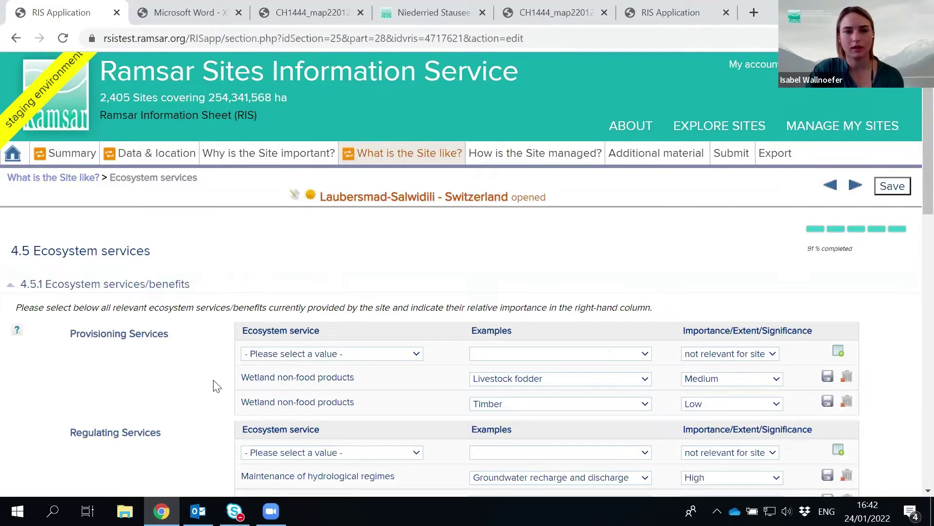
scroll(217, 343, "down", 3)
left_click(406, 207)
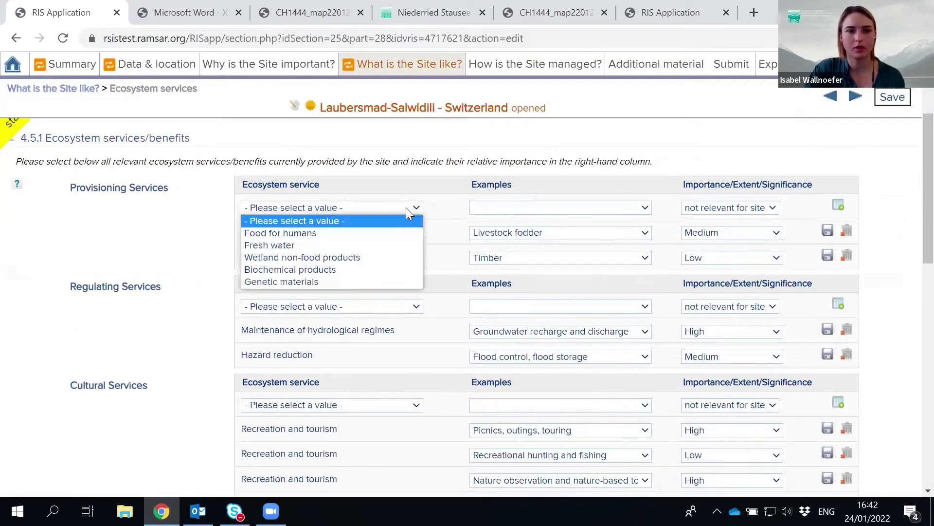
left_click(334, 233)
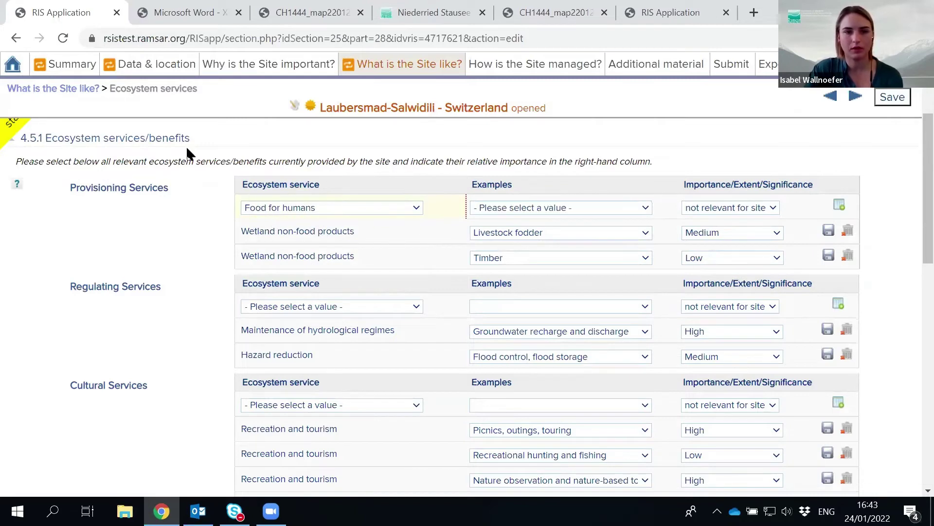
left_click(504, 208)
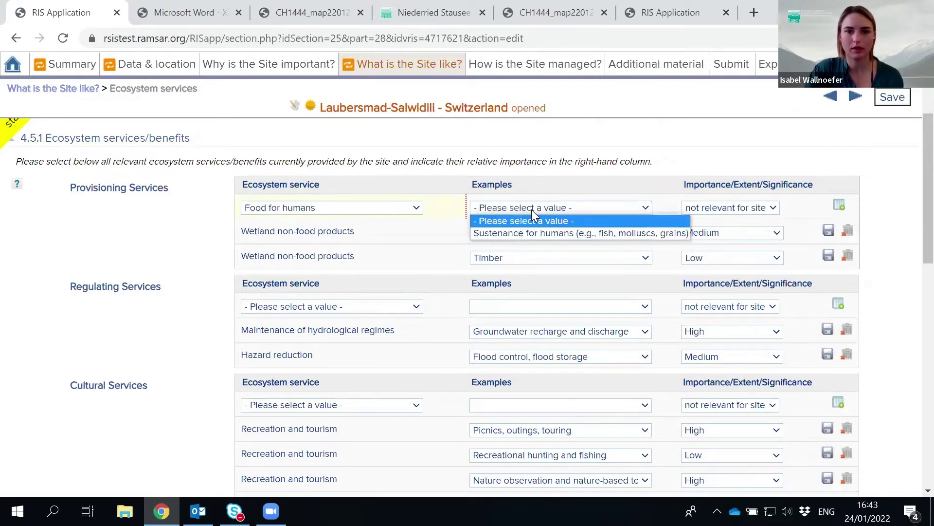
left_click(533, 233)
left_click(731, 207)
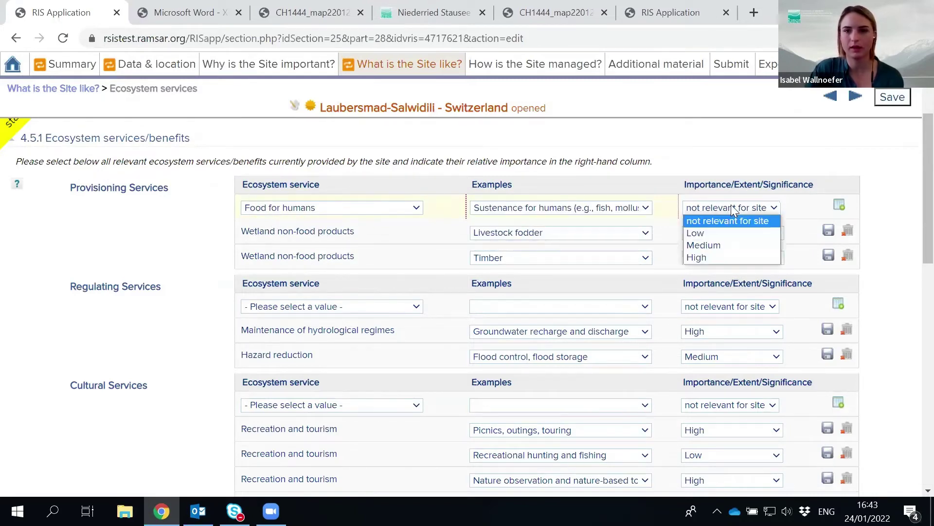
left_click(734, 245)
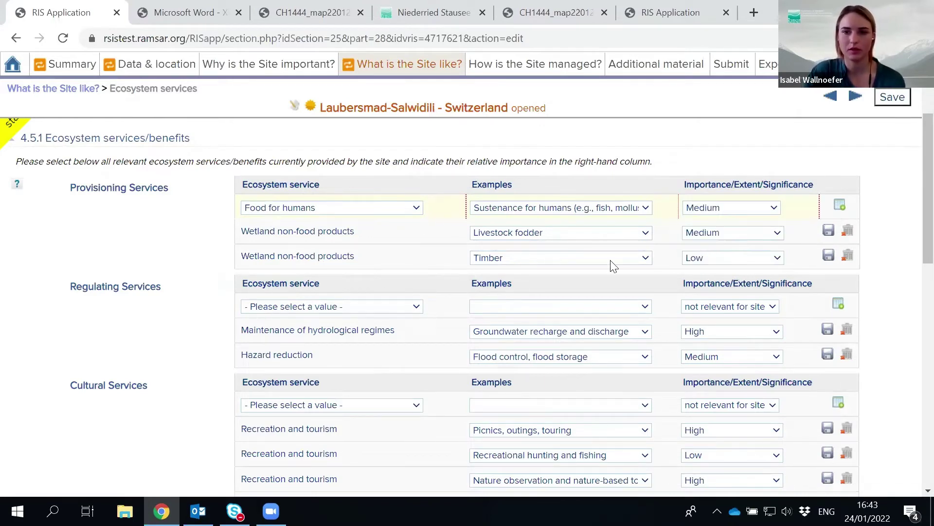
left_click(840, 205)
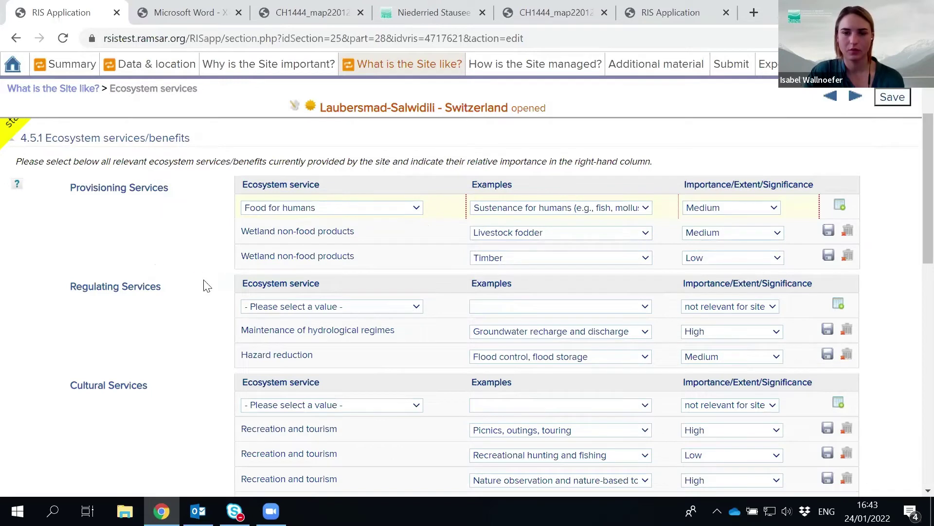
Step: Scroll down to review 4.5.2 Social and cultural values and its four cultural value categories
scroll(112, 248, "down", 15)
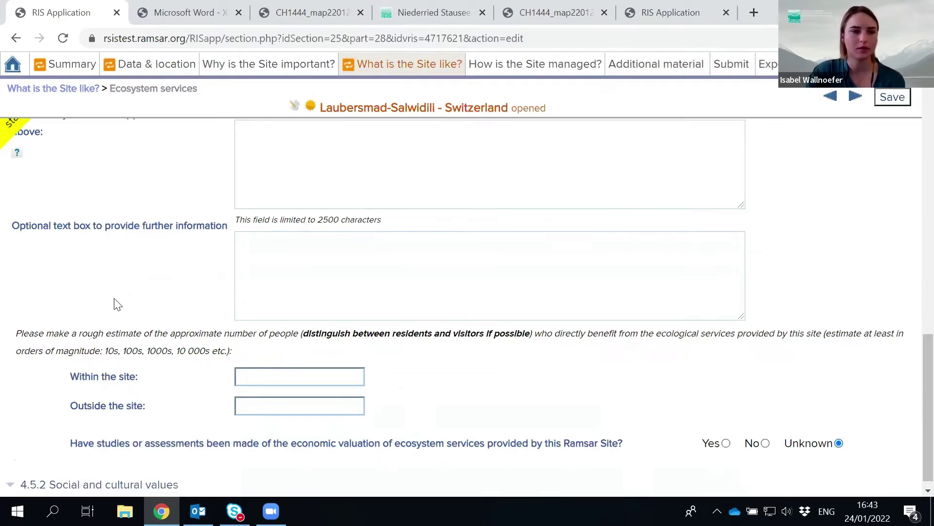
scroll(115, 302, "down", 1)
scroll(41, 453, "down", 1)
scroll(39, 423, "down", 4)
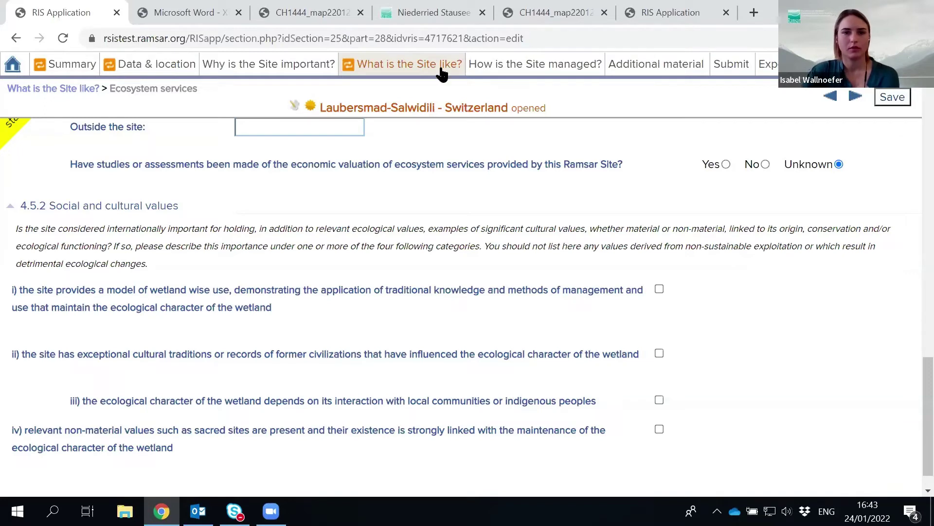
mouse_move(442, 73)
mouse_move(517, 72)
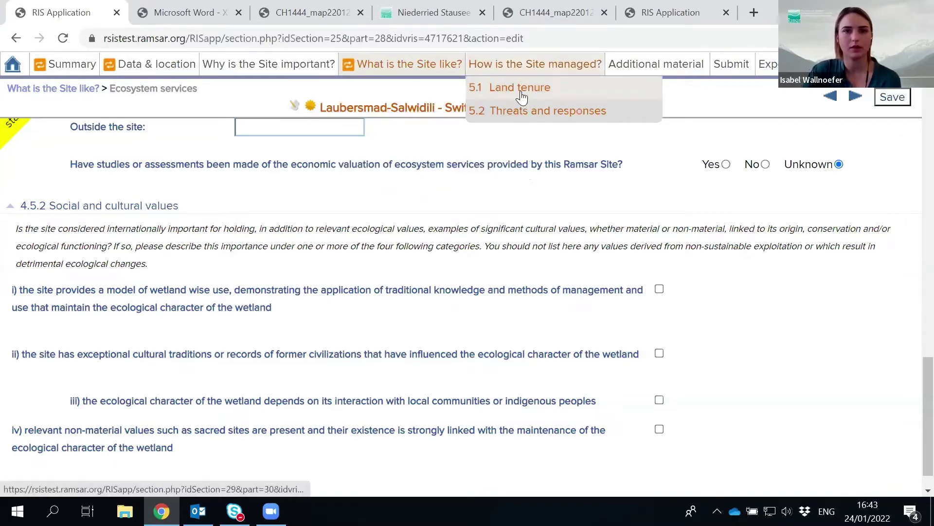
Step: Review the 5.1.1 land tenure/ownership details and management authorities, then go to 5.2 Threats and responses
left_click(514, 89)
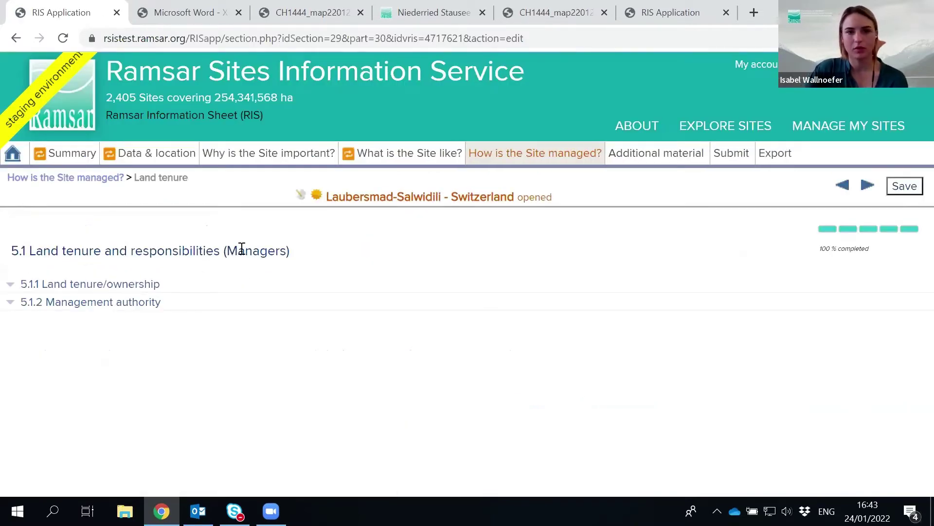
left_click(30, 287)
scroll(59, 306, "down", 6)
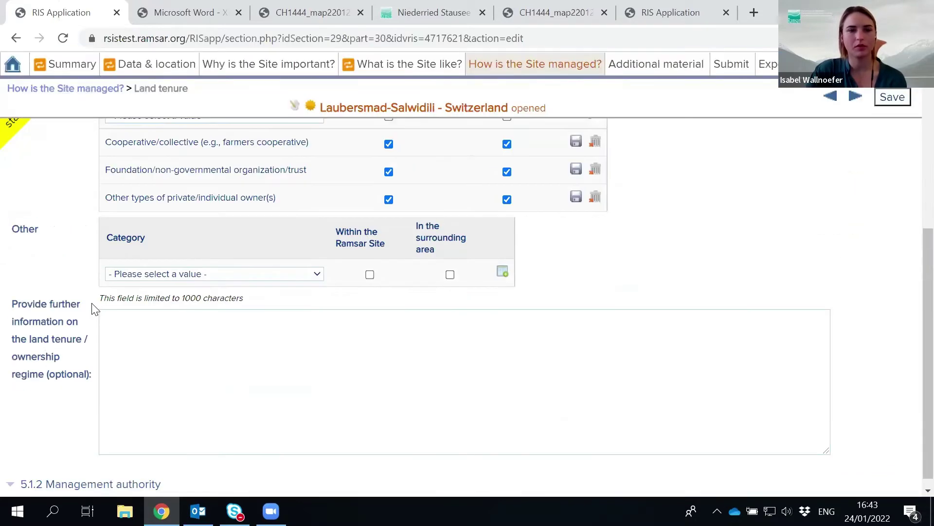
scroll(93, 287, "up", 2)
scroll(90, 341, "down", 2)
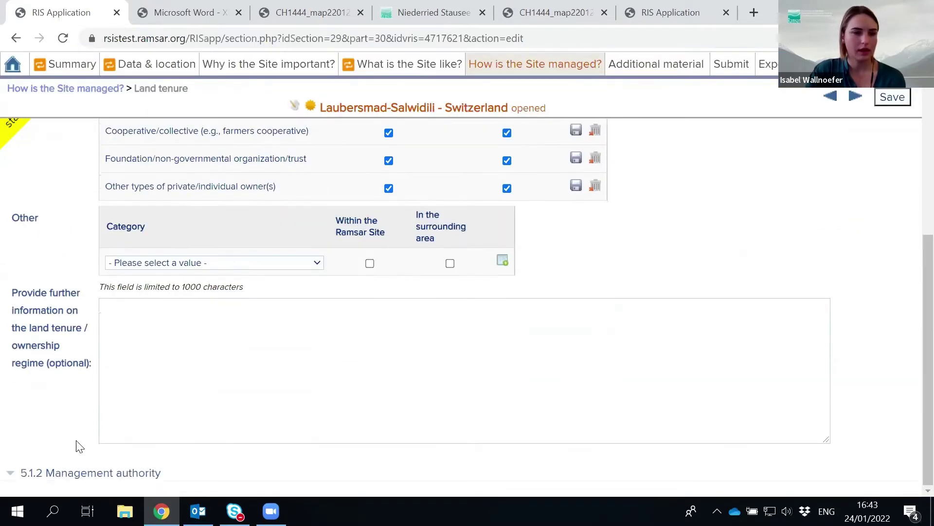
scroll(57, 402, "down", 8)
scroll(217, 252, "up", 3)
scroll(160, 306, "up", 2)
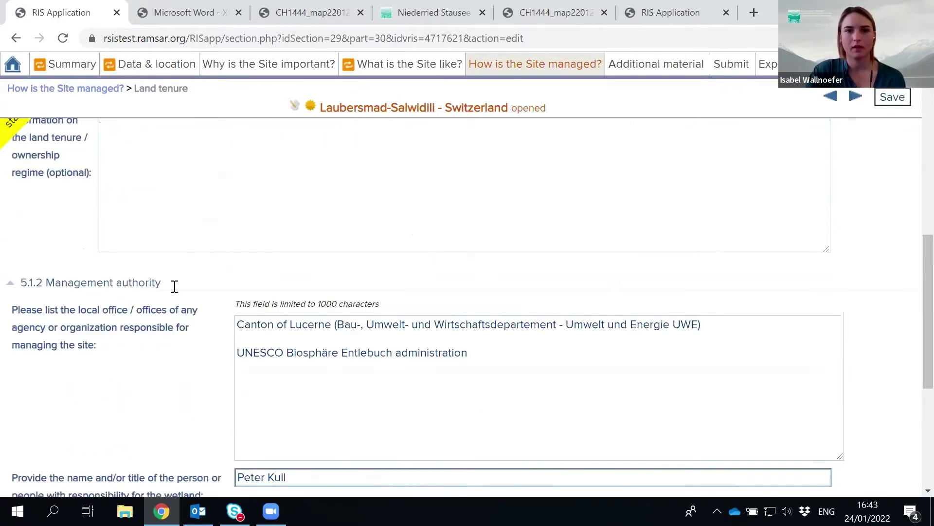
scroll(161, 299, "up", 4)
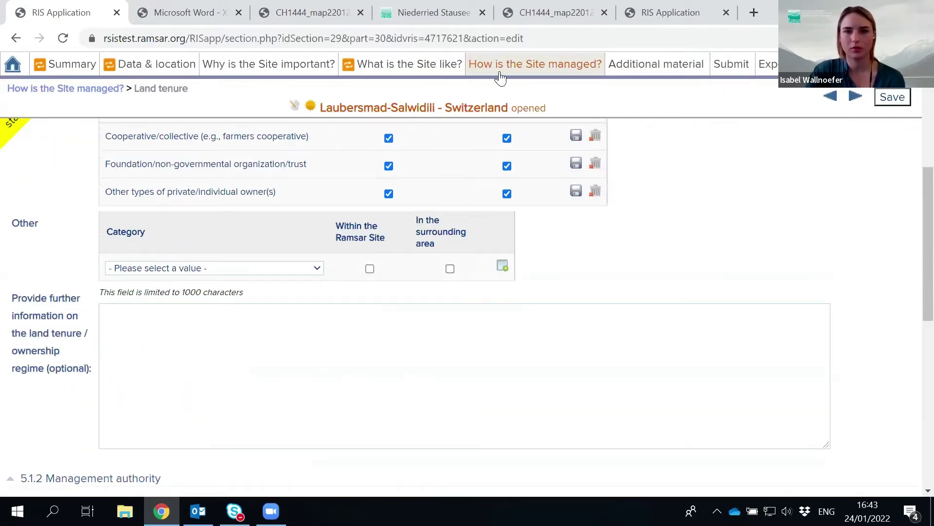
mouse_move(559, 79)
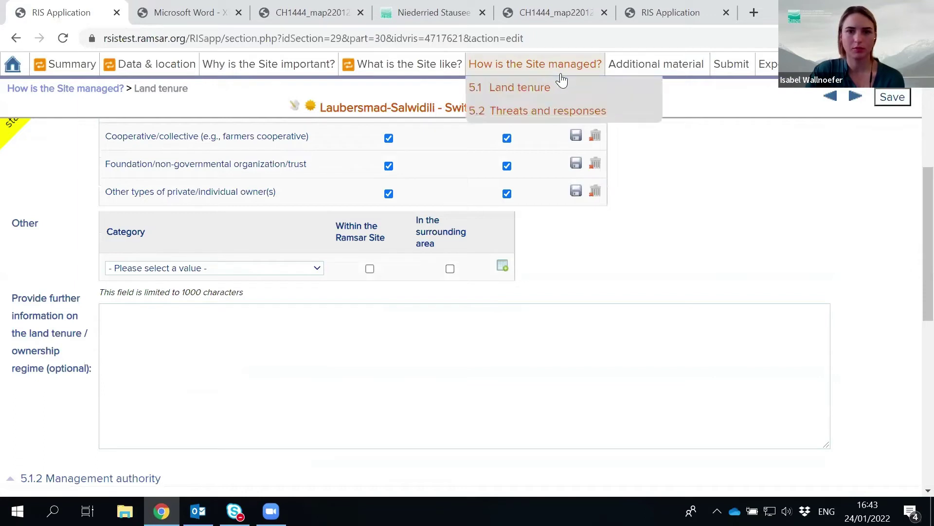
left_click(562, 114)
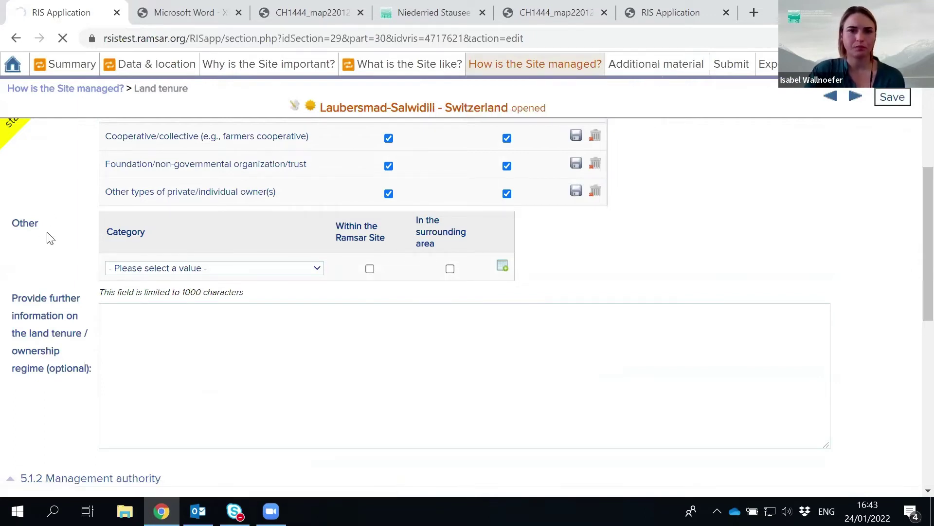
Step: Under Human settlements, add Housing and urban areas with Low impact actual and Low impact potential threat
mouse_move(502, 68)
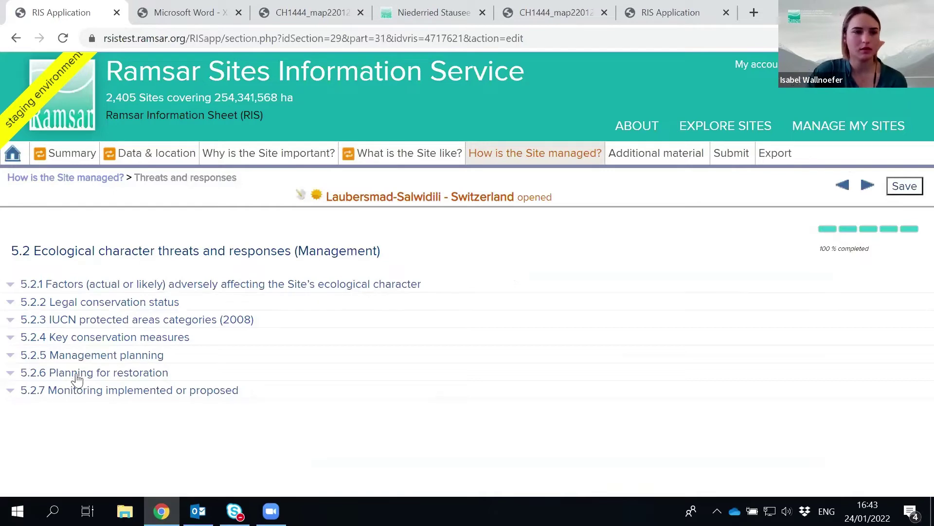
left_click(63, 283)
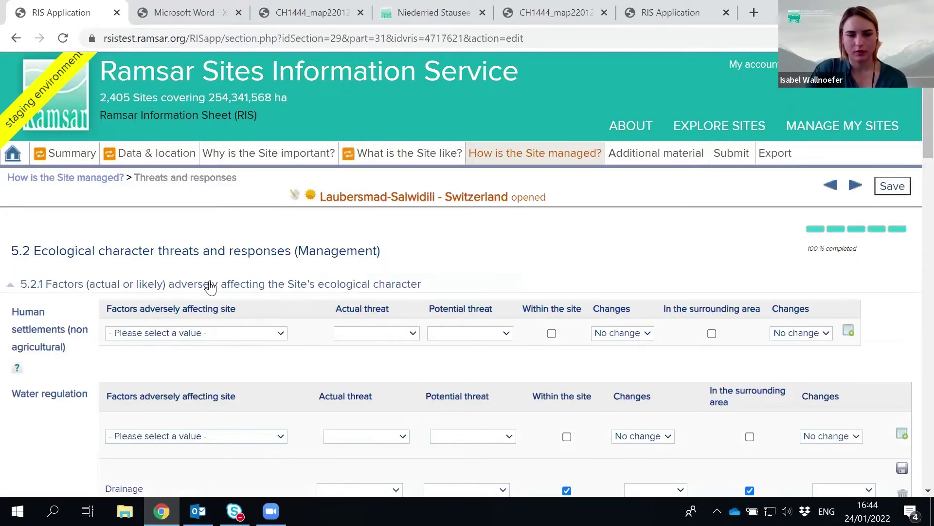
scroll(211, 288, "down", 3)
left_click(276, 187)
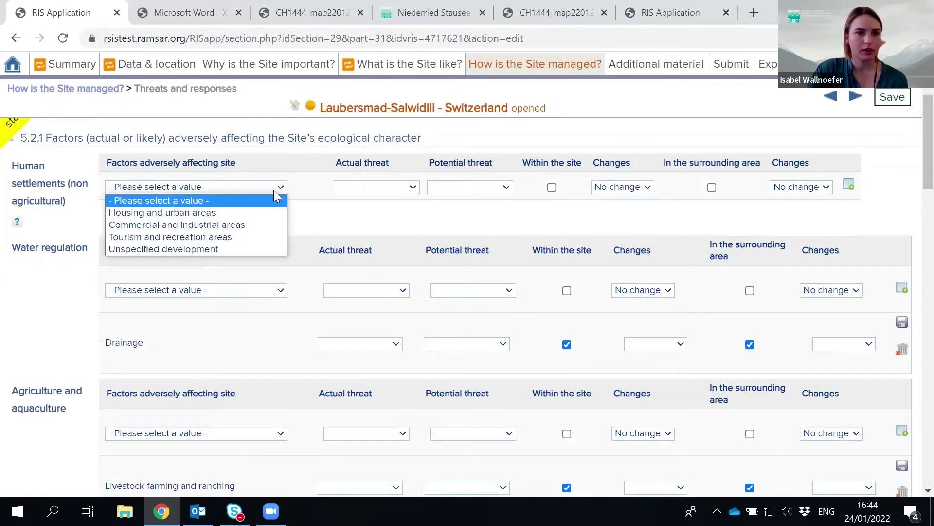
left_click(201, 213)
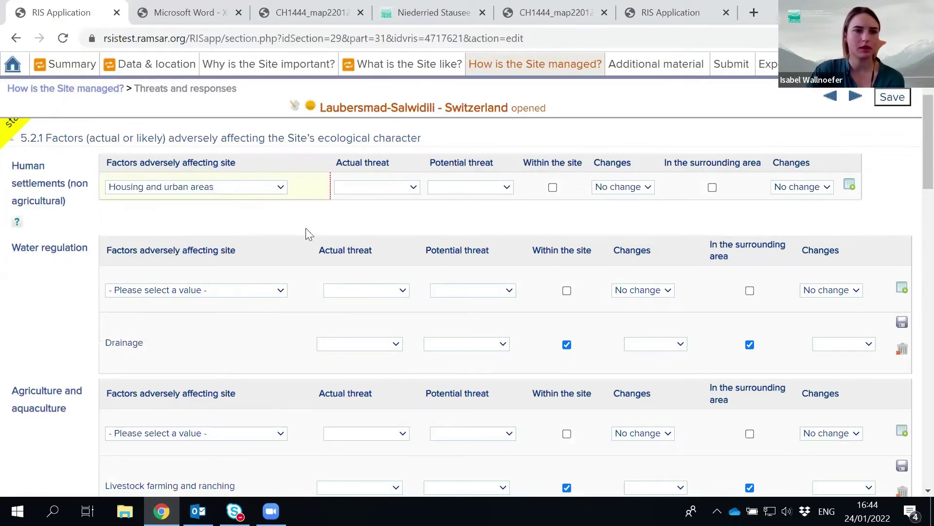
left_click(371, 190)
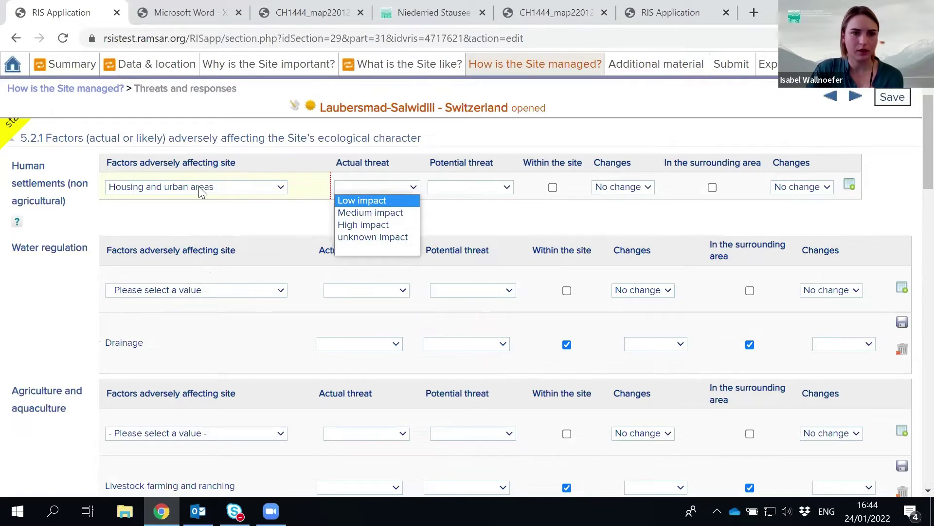
left_click(394, 200)
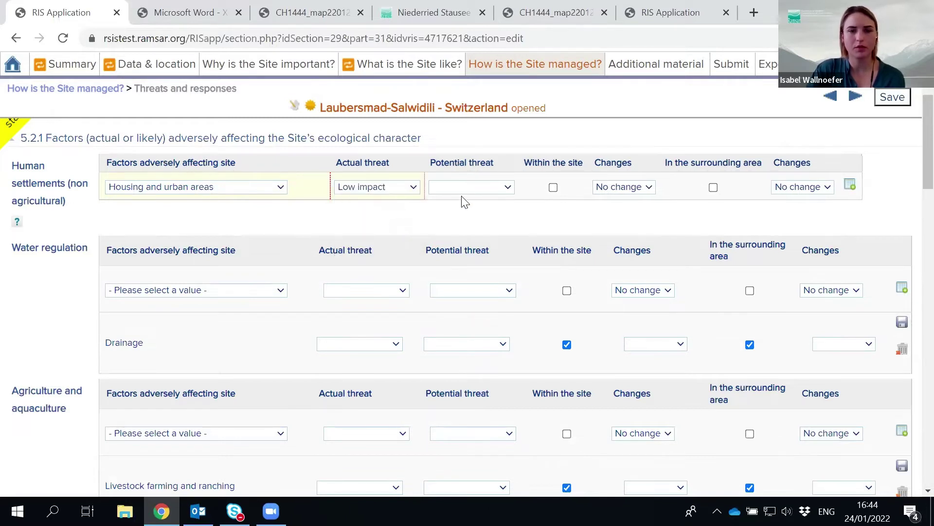
left_click(500, 189)
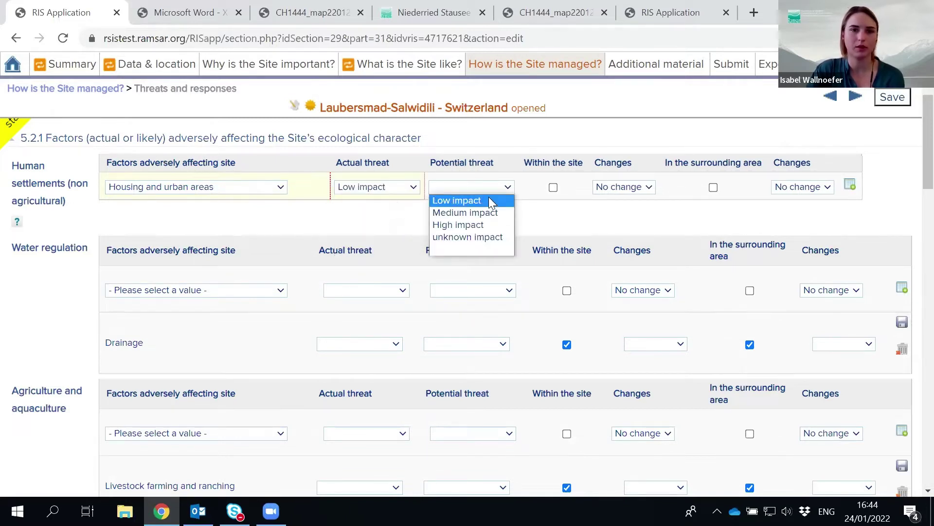
left_click(488, 200)
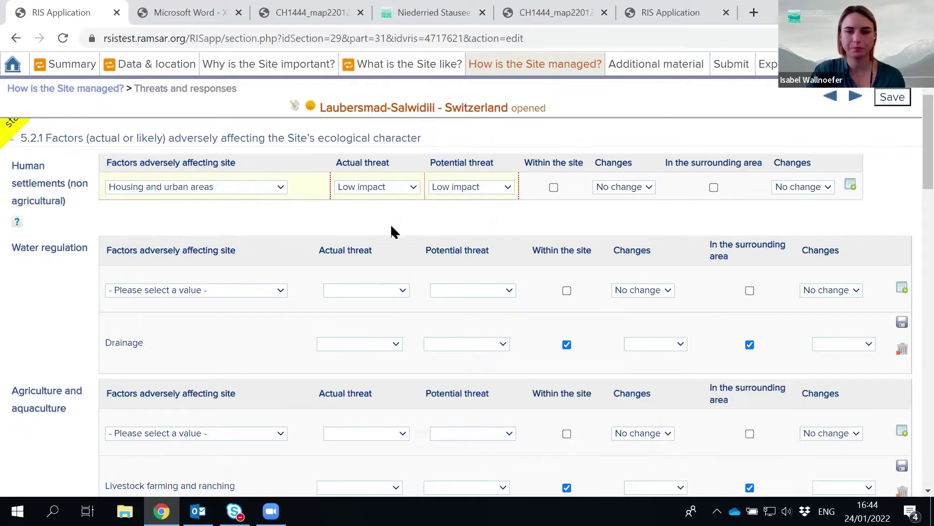
scroll(334, 204, "down", 20)
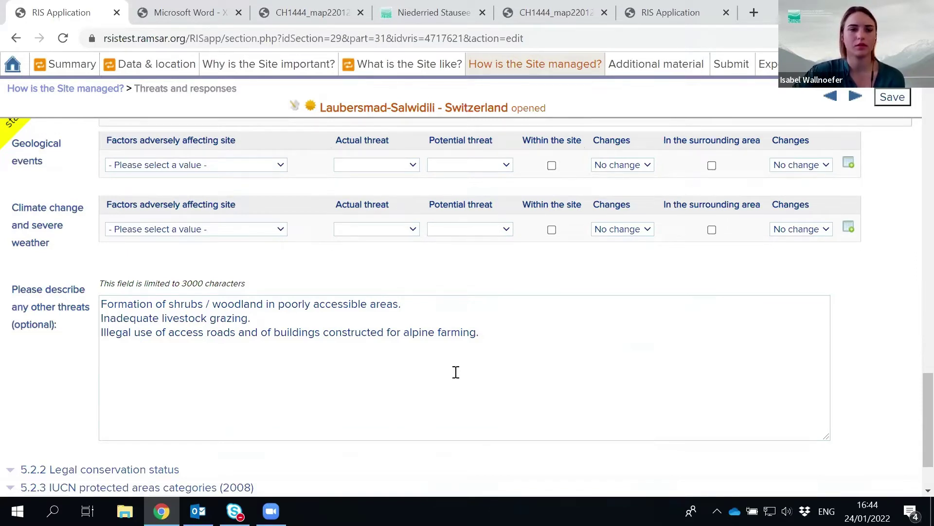
scroll(145, 326, "down", 2)
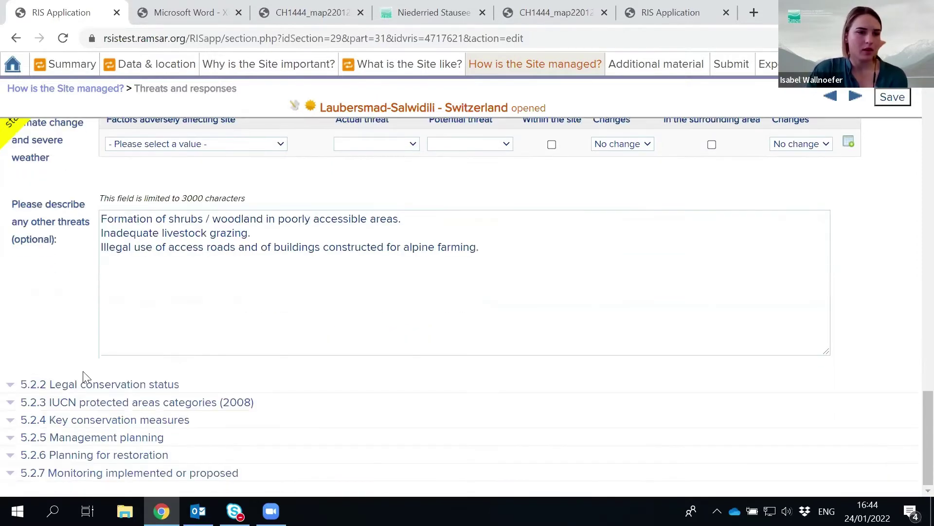
Step: Expand the legal conservation status tables and 5.2.3, showing IV Habitat/Species Management Area ticked
left_click(37, 387)
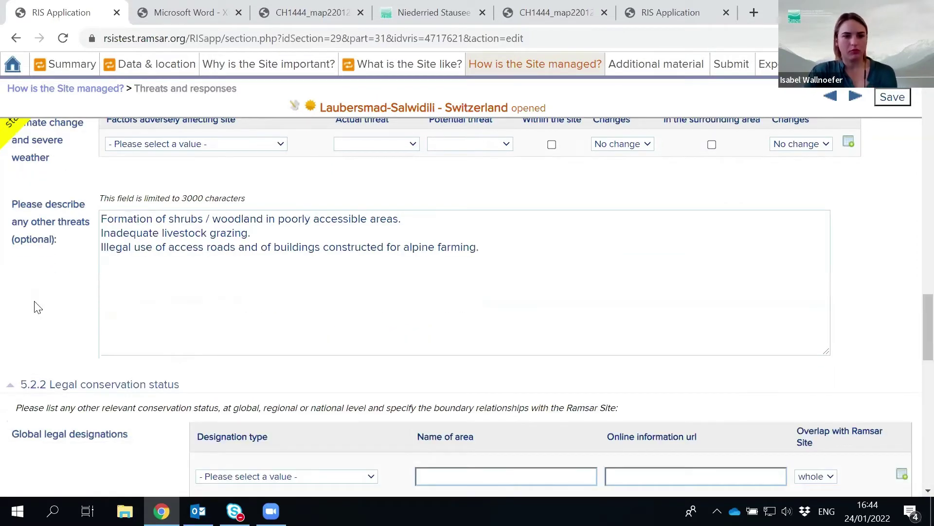
scroll(69, 307, "down", 5)
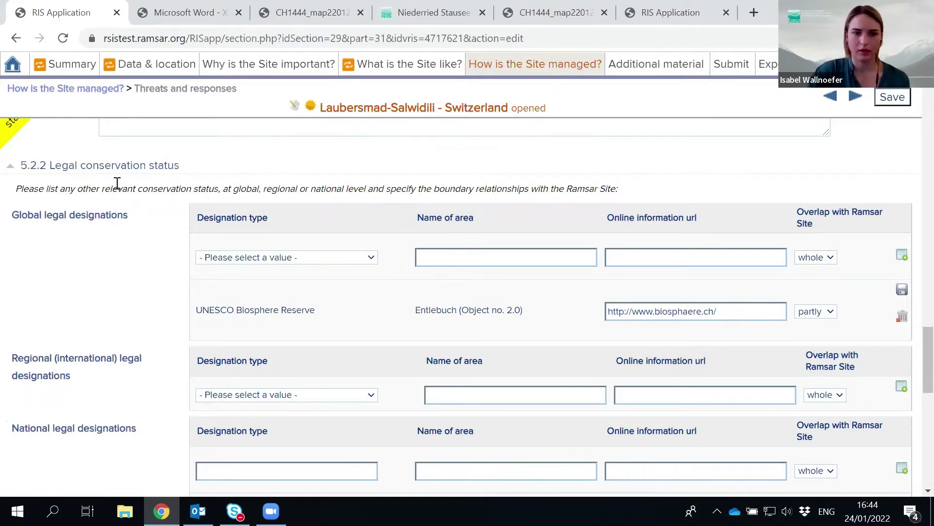
scroll(125, 185, "down", 9)
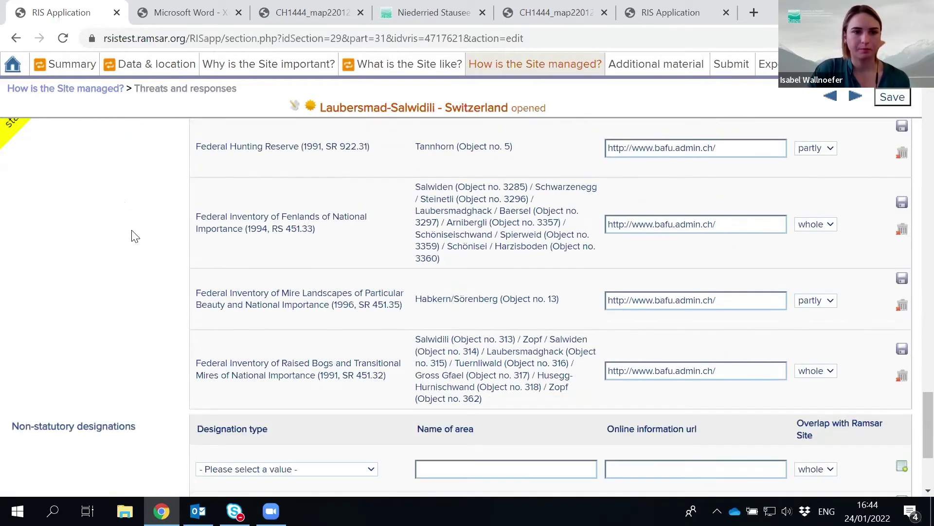
scroll(127, 314, "up", 5)
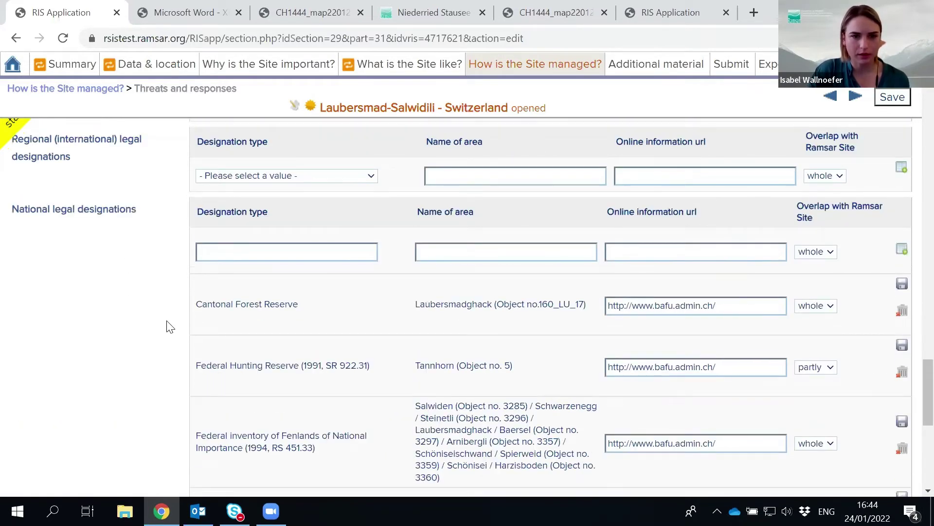
scroll(146, 234, "up", 2)
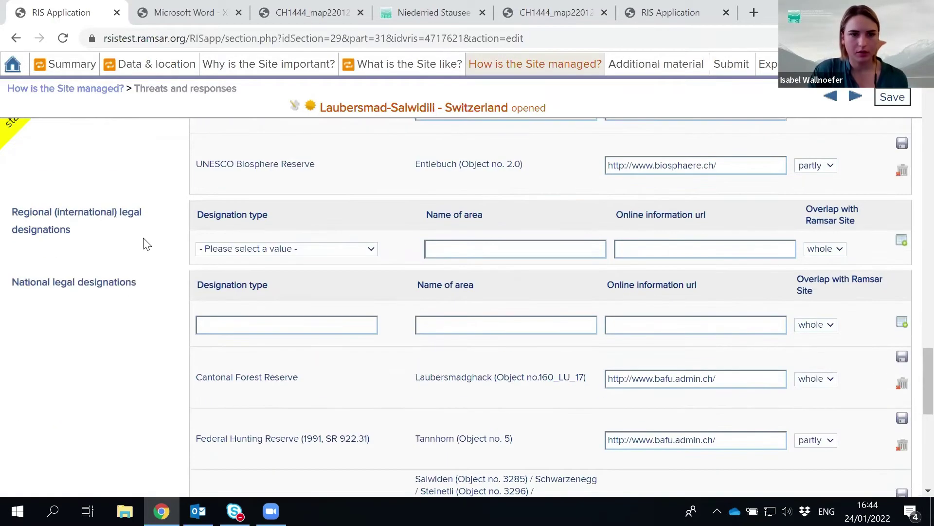
scroll(146, 243, "up", 2)
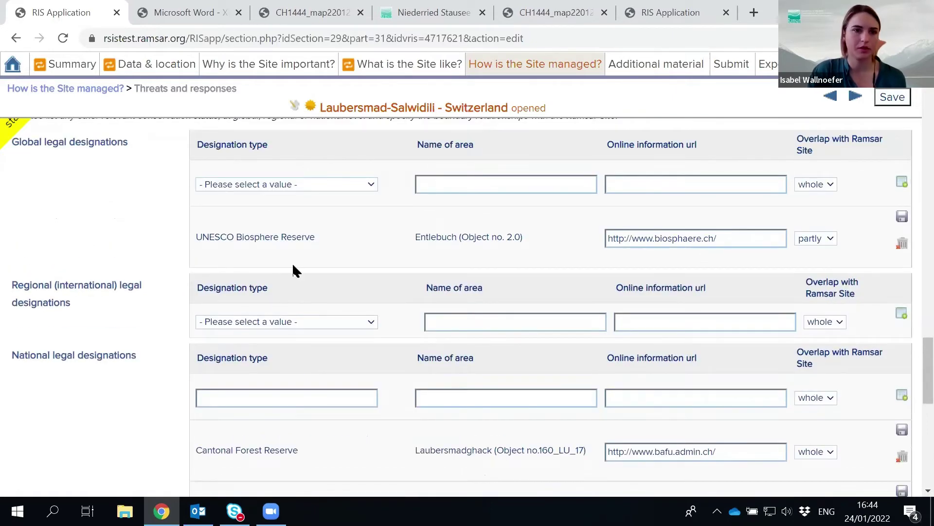
scroll(197, 269, "down", 11)
scroll(200, 273, "down", 1)
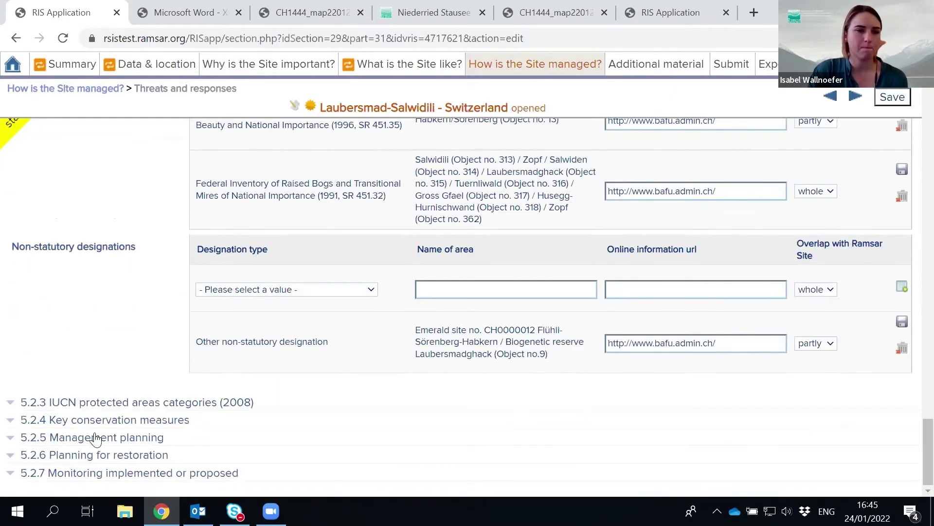
left_click(57, 403)
scroll(65, 330, "down", 4)
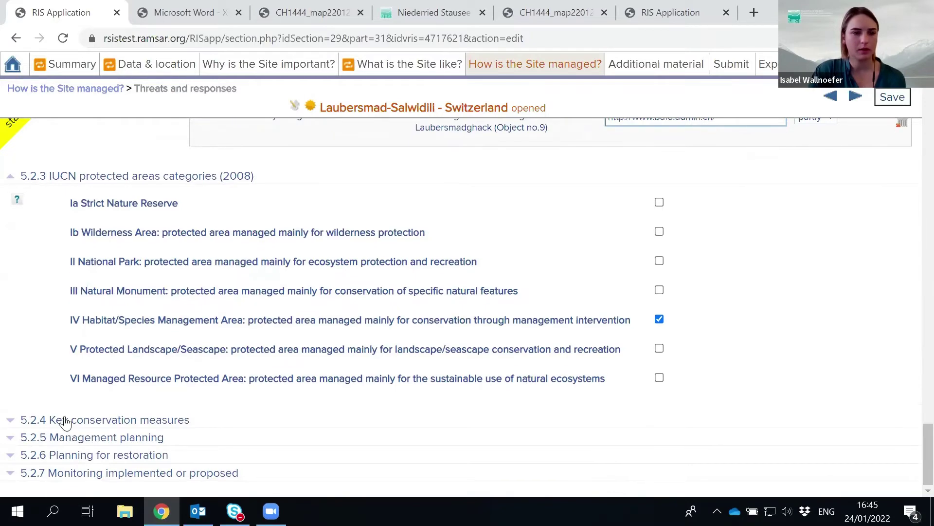
Step: Expand Key conservation measures and Management planning, keeping the site-specific management plan answer as Yes
scroll(62, 428, "up", 2)
left_click(72, 492)
scroll(50, 400, "down", 10)
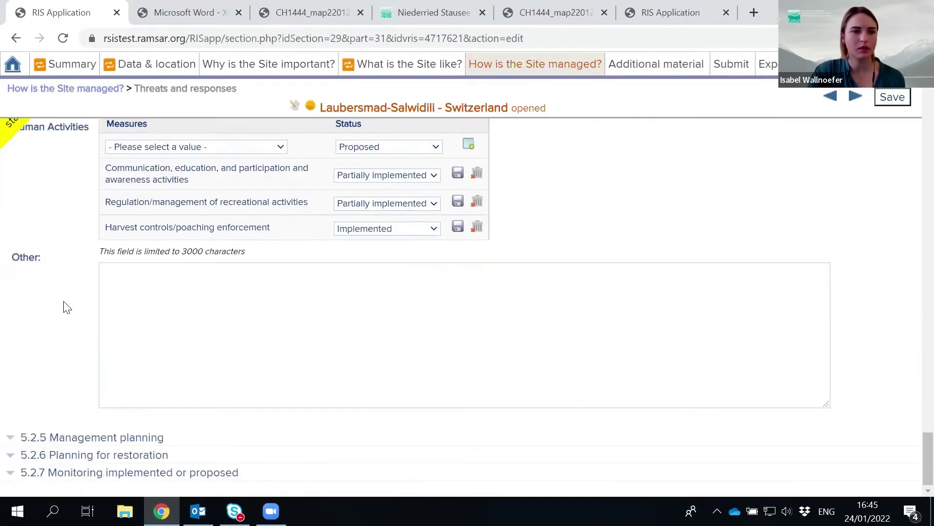
left_click(62, 436)
scroll(44, 214, "down", 5)
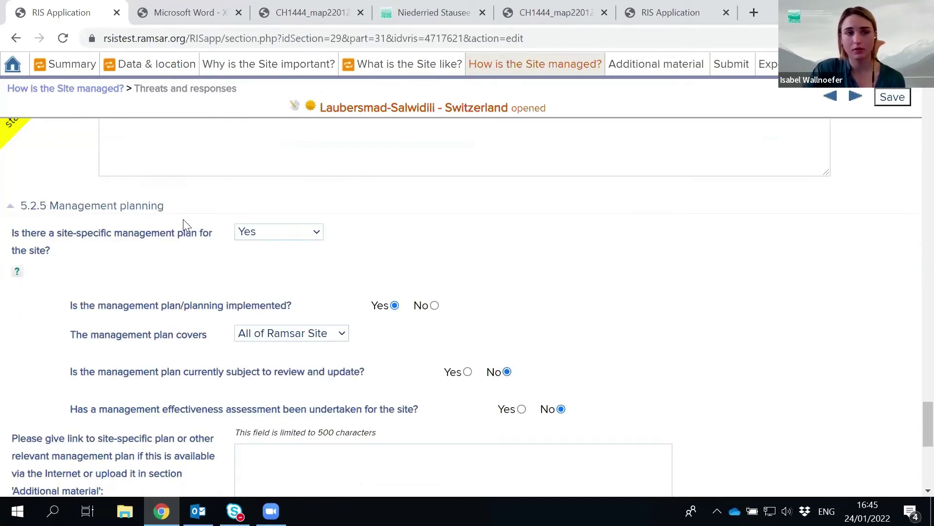
left_click(304, 236)
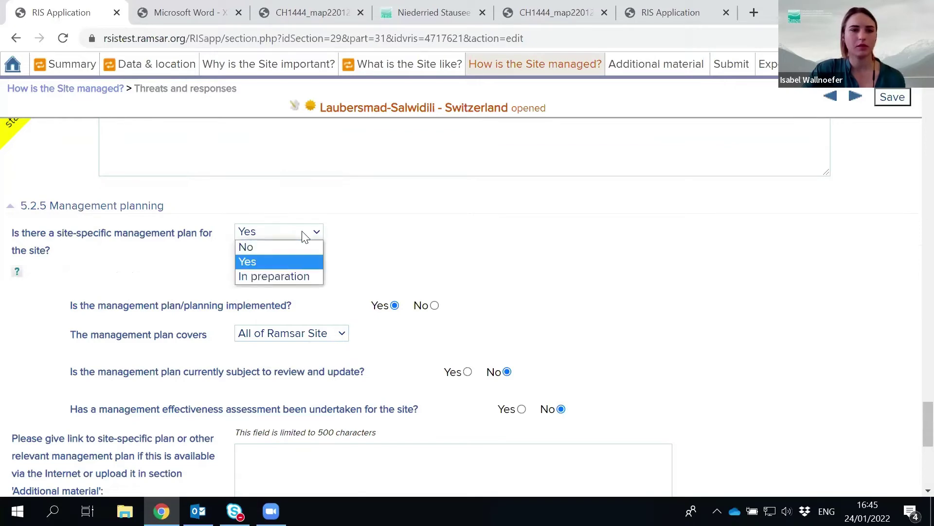
left_click(292, 261)
Step: Expand Planning for restoration and check the site-specific restoration plan answer, leaving it unchanged
scroll(136, 233, "down", 3)
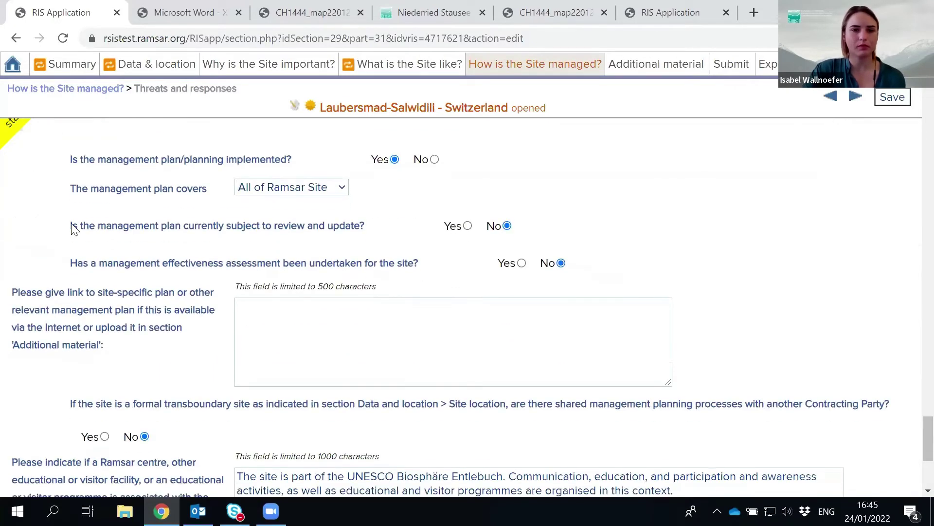
scroll(81, 273, "down", 2)
scroll(82, 272, "down", 3)
scroll(87, 274, "up", 3)
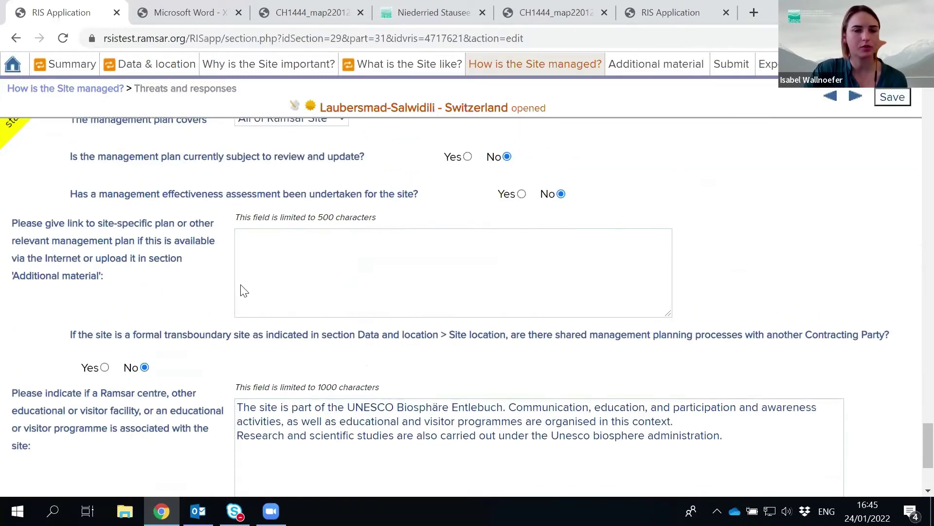
scroll(88, 274, "up", 1)
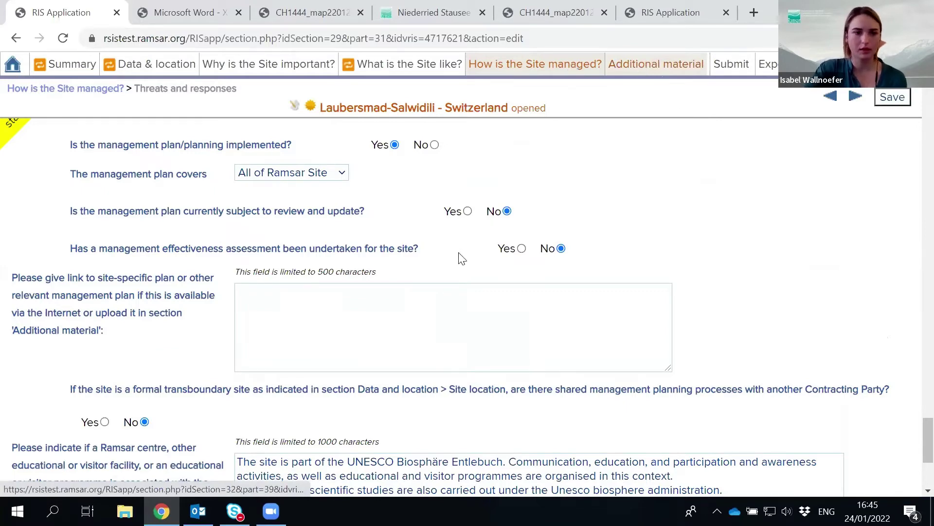
scroll(476, 277, "down", 3)
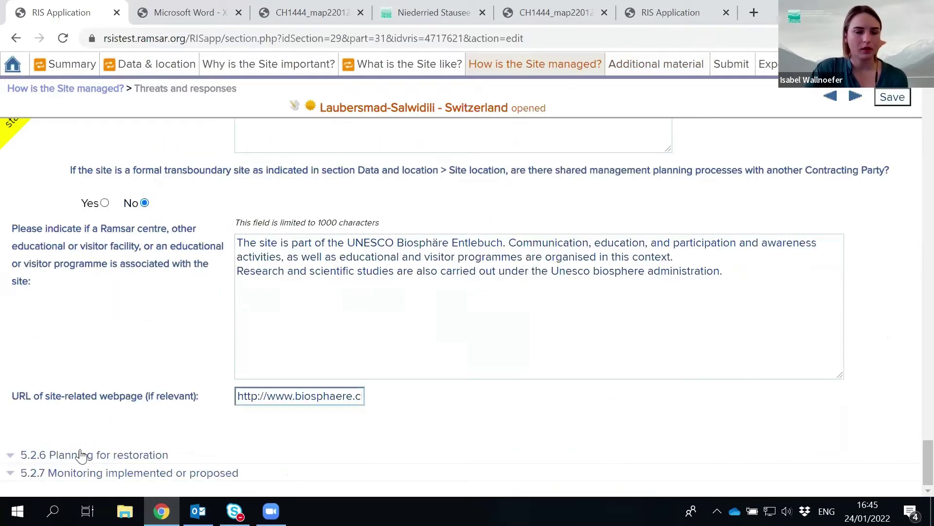
left_click(55, 456)
scroll(63, 284, "down", 2)
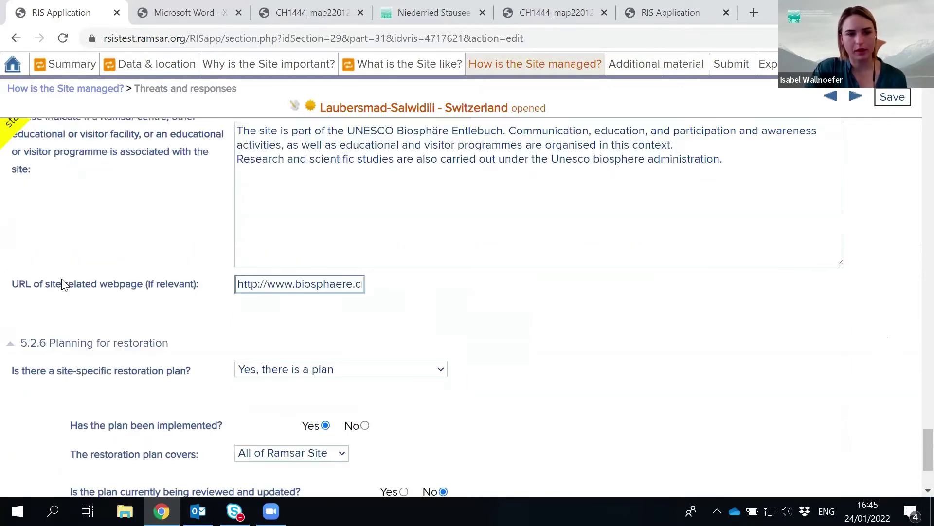
scroll(63, 285, "down", 2)
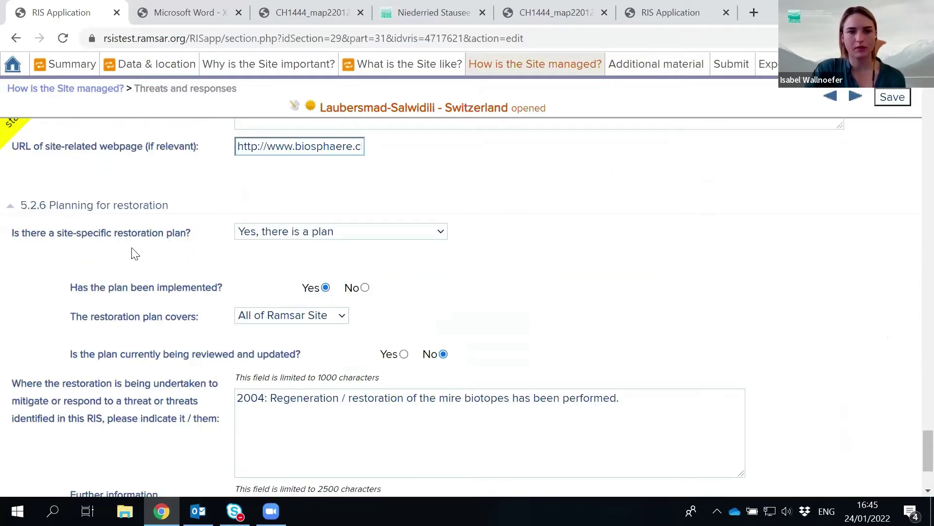
left_click(341, 231)
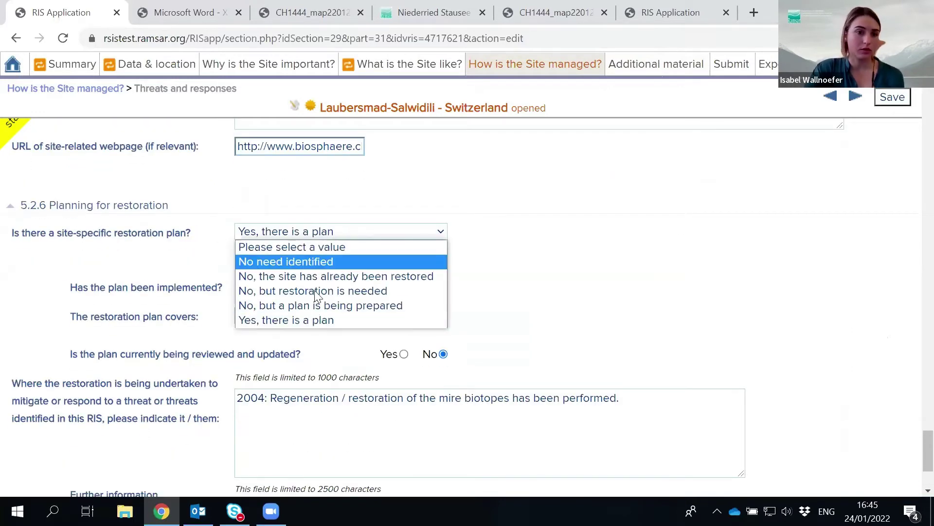
left_click(131, 266)
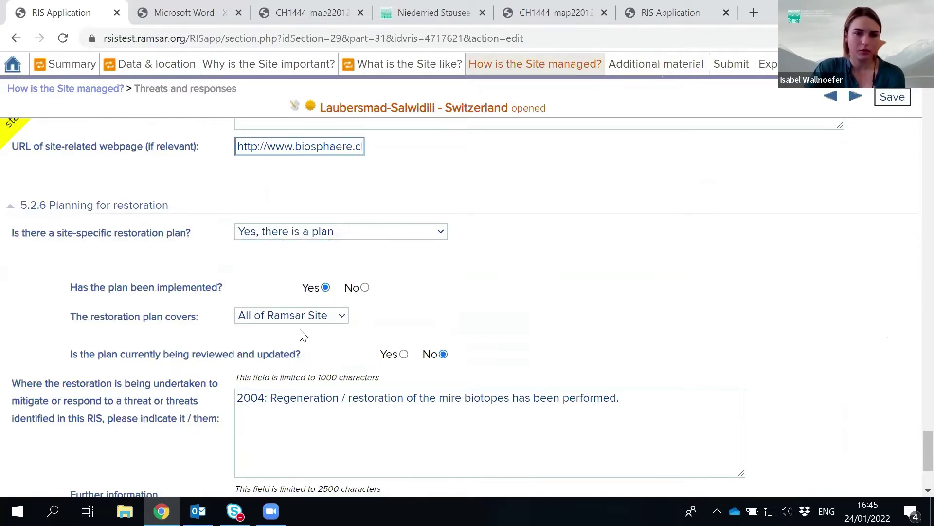
Step: Review the proposed Plant community monitoring, then go to Additional material without saving table changes
scroll(68, 301, "down", 3)
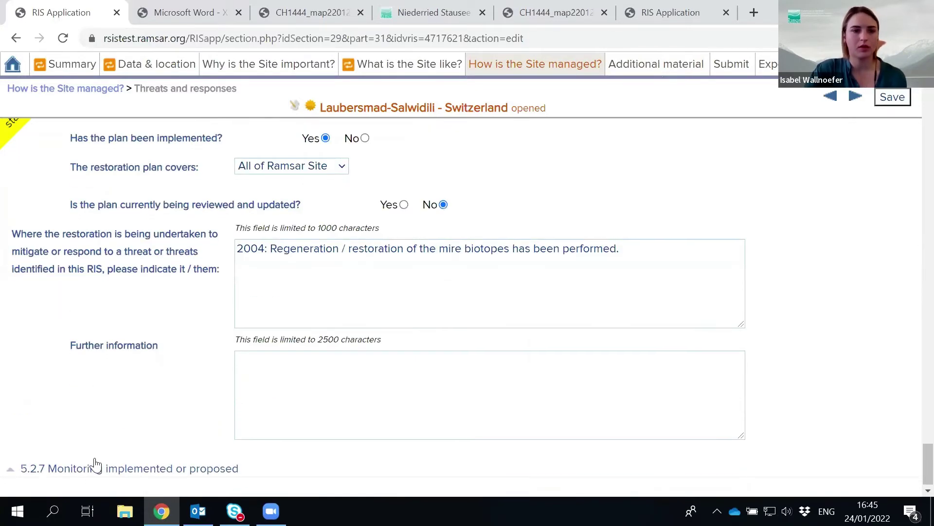
left_click(92, 467)
scroll(77, 365, "down", 5)
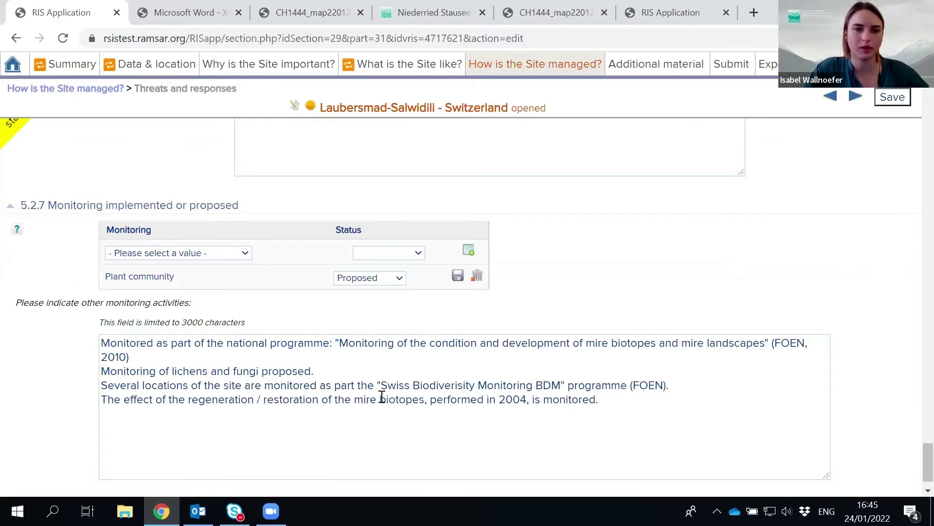
scroll(335, 316, "up", 6)
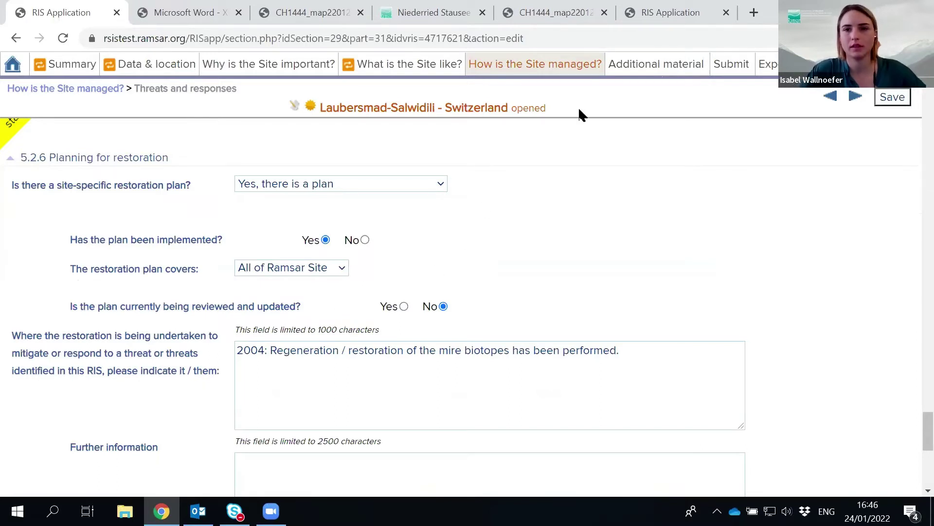
left_click(673, 71)
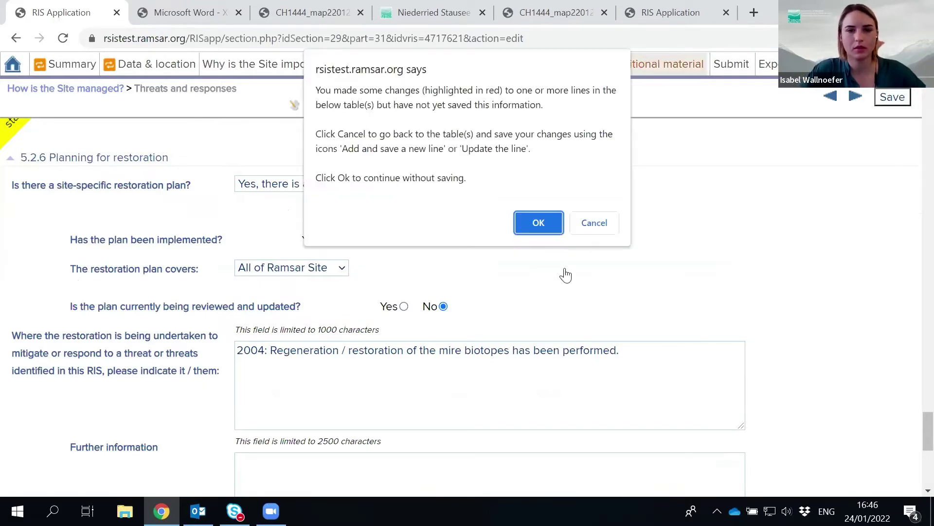
left_click(539, 223)
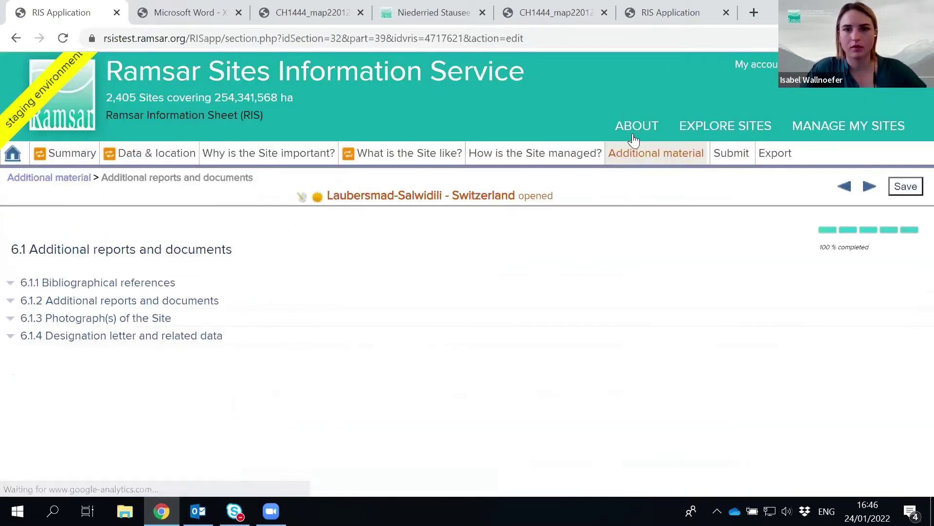
Step: Expand 6.1.1 Bibliographical references and 6.1.2 Additional reports and documents to see the attached PDFs
left_click(61, 283)
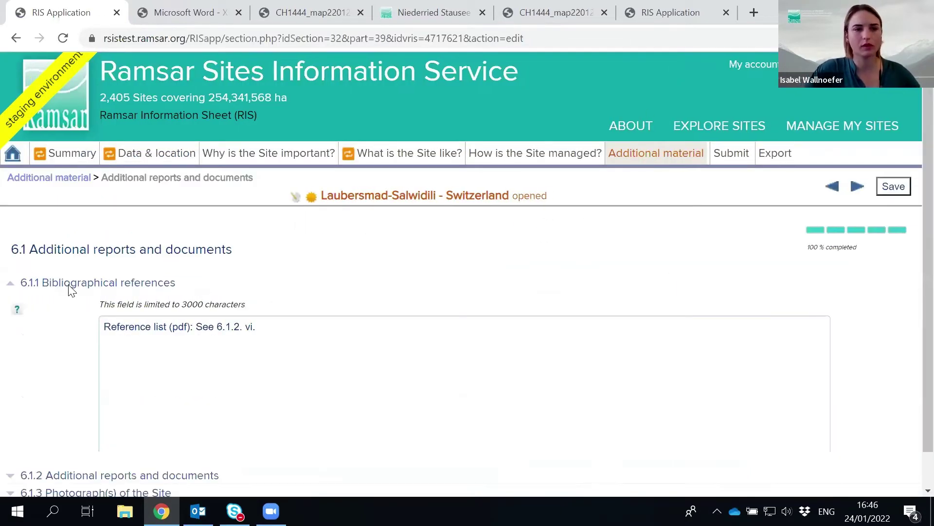
scroll(83, 246, "down", 2)
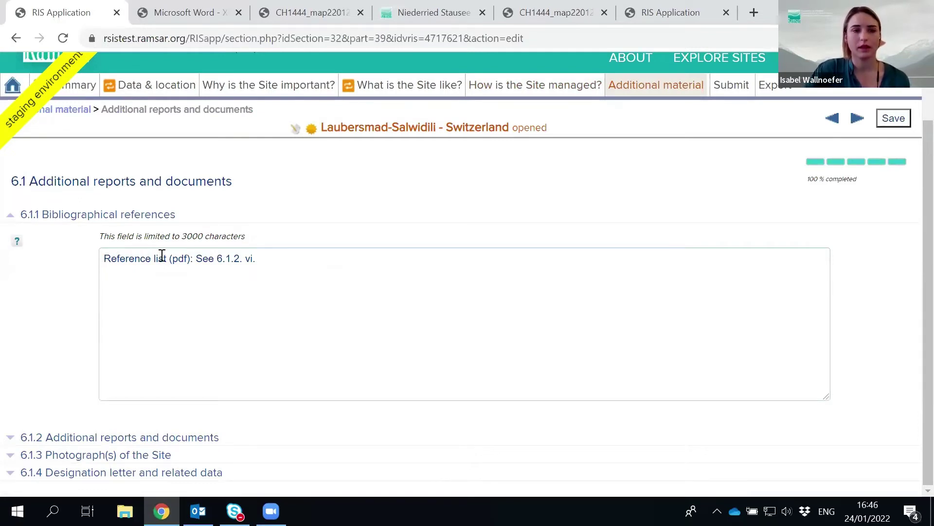
left_click(75, 438)
scroll(46, 306, "down", 5)
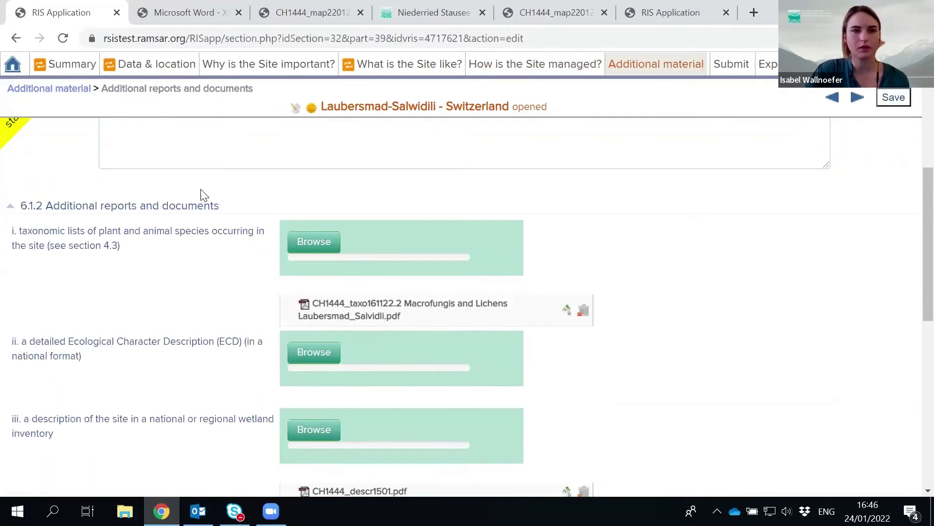
Step: Scroll past the attached report PDFs and expand 6.1.3 to show the photos dated 08-09-2006 and 13-08-2015
scroll(171, 307, "down", 2)
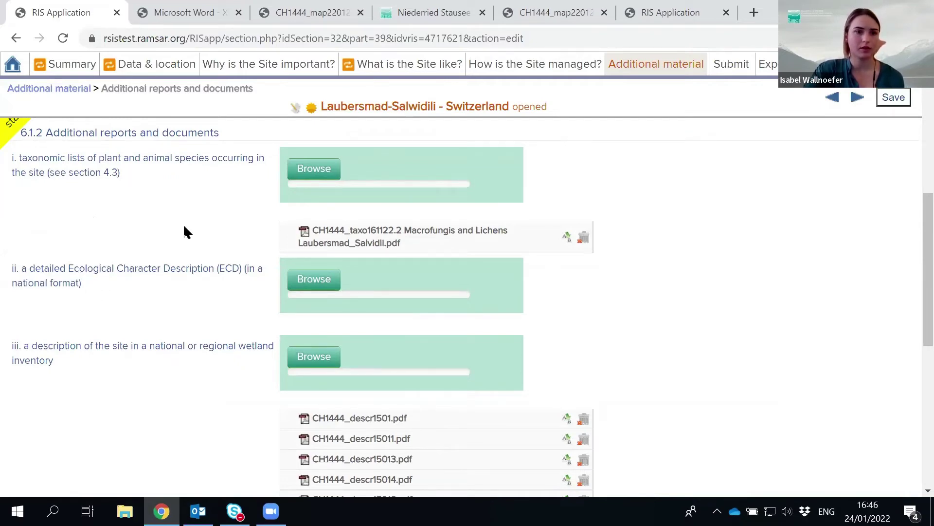
scroll(184, 232, "down", 1)
scroll(232, 287, "down", 1)
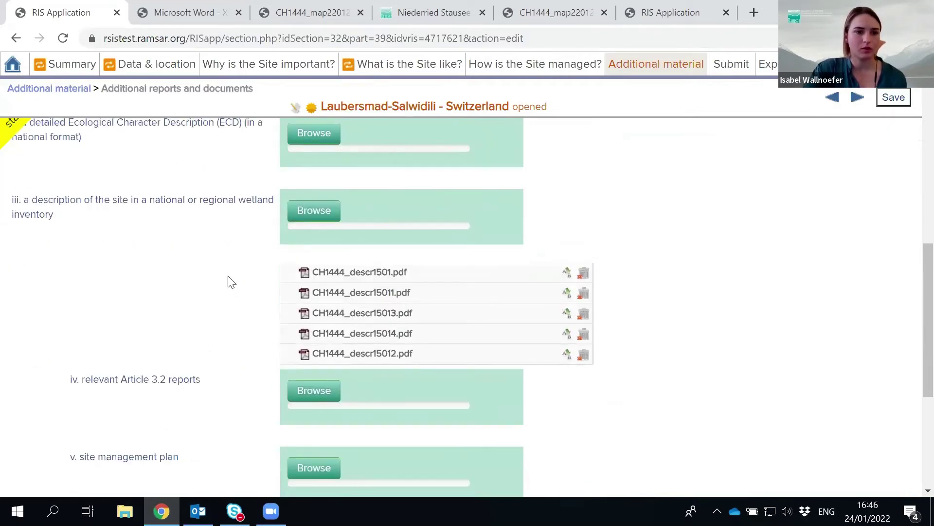
scroll(229, 279, "down", 1)
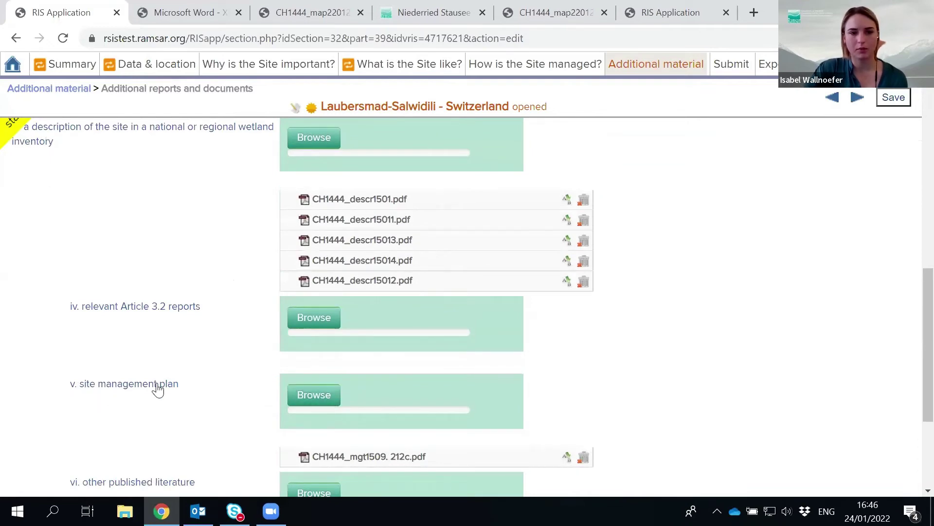
scroll(156, 386, "down", 2)
scroll(197, 350, "down", 1)
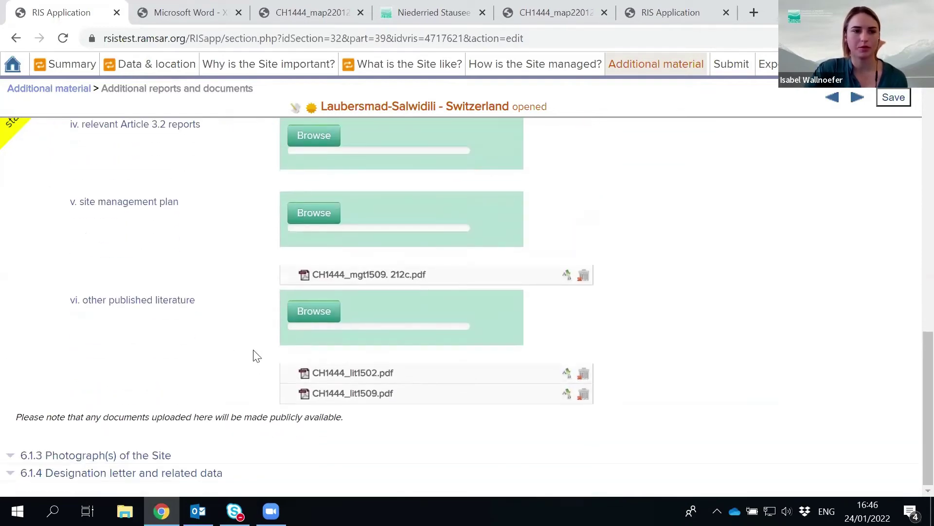
left_click(66, 456)
scroll(66, 448, "down", 5)
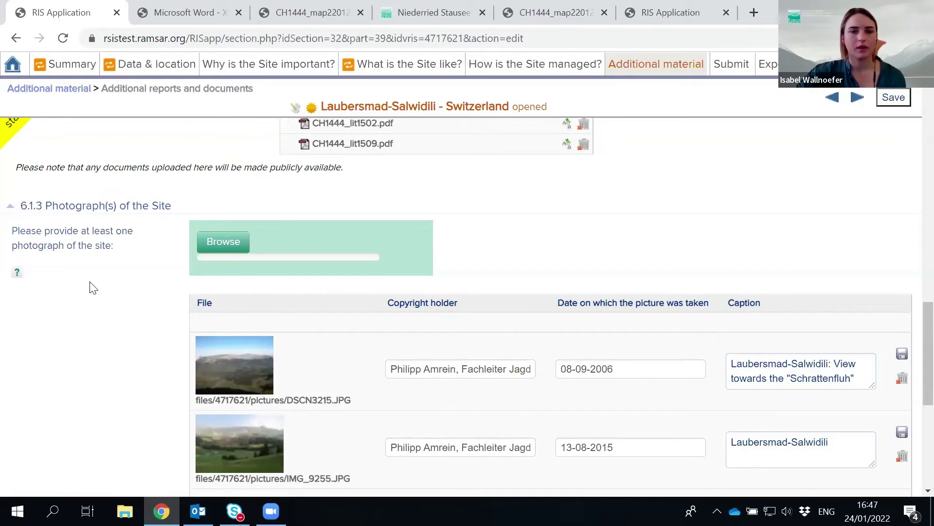
Step: Show 6.1.4 Designation letter (CH1444_DesLet161221.pdf, designated 2005-02-02), then go to the Submit section
scroll(93, 287, "down", 6)
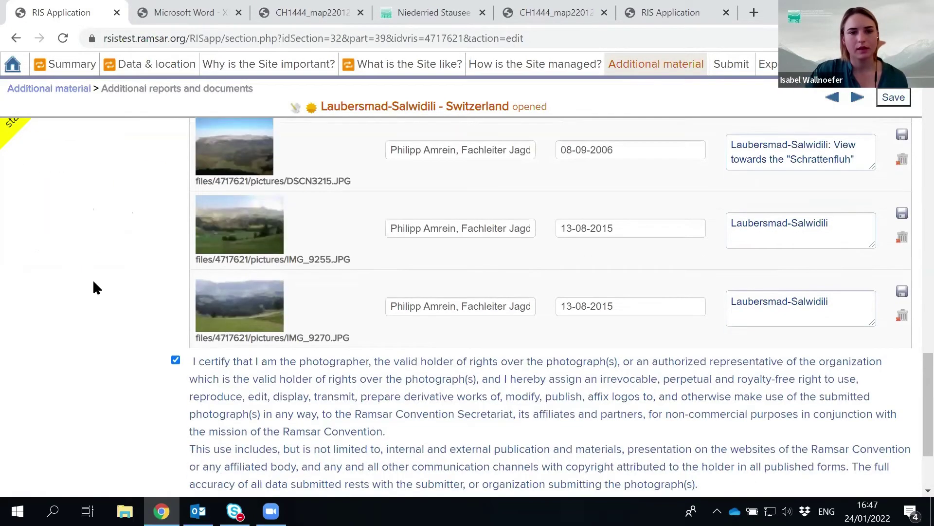
scroll(93, 287, "up", 2)
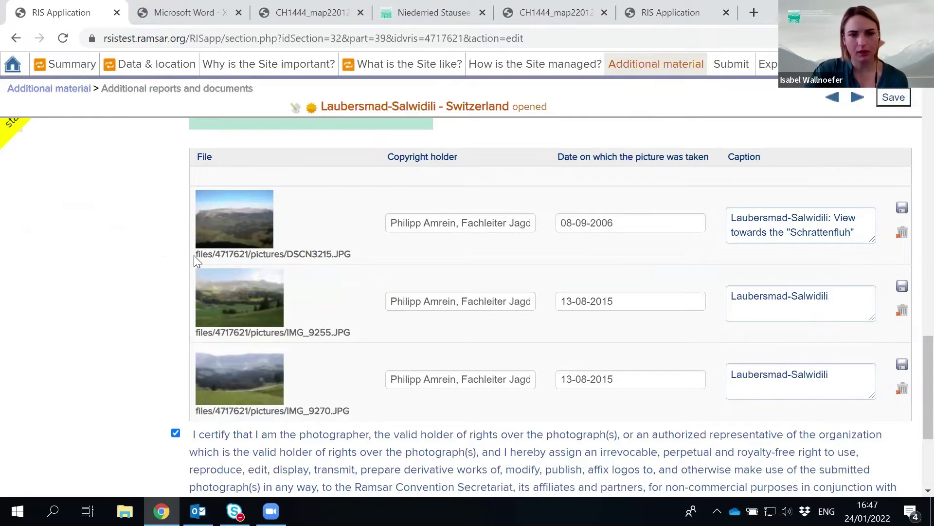
scroll(163, 248, "down", 4)
left_click(108, 468)
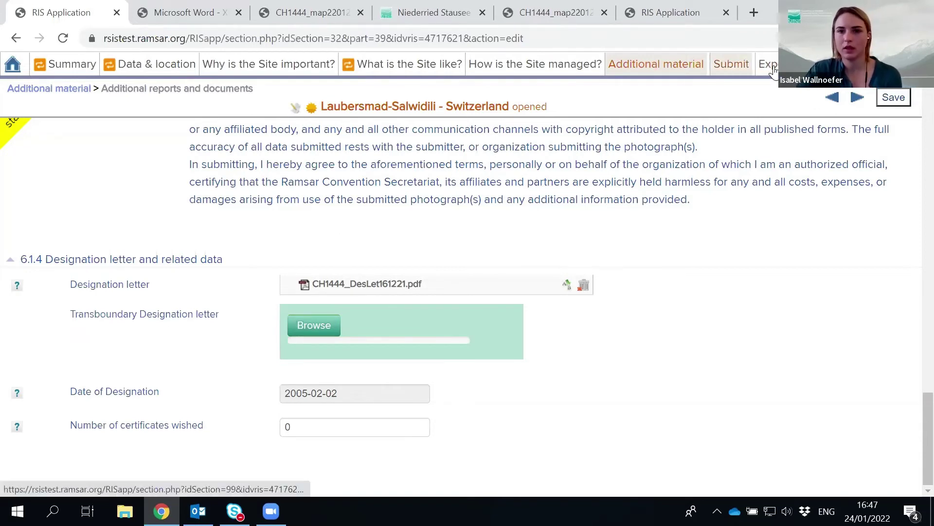
left_click(731, 63)
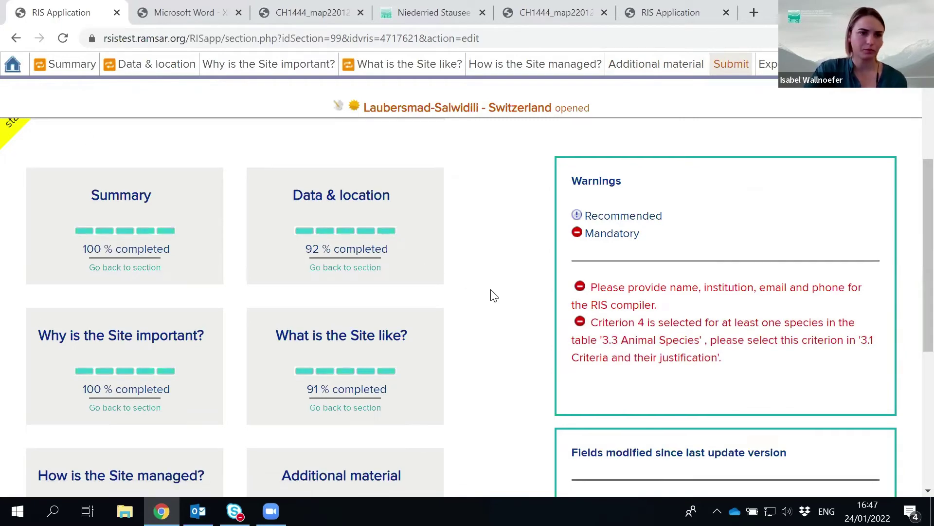
Step: Review the Submit page warnings and disclaimer, then switch to the COP11 Resolution XI.8 PDF
scroll(154, 134, "down", 2)
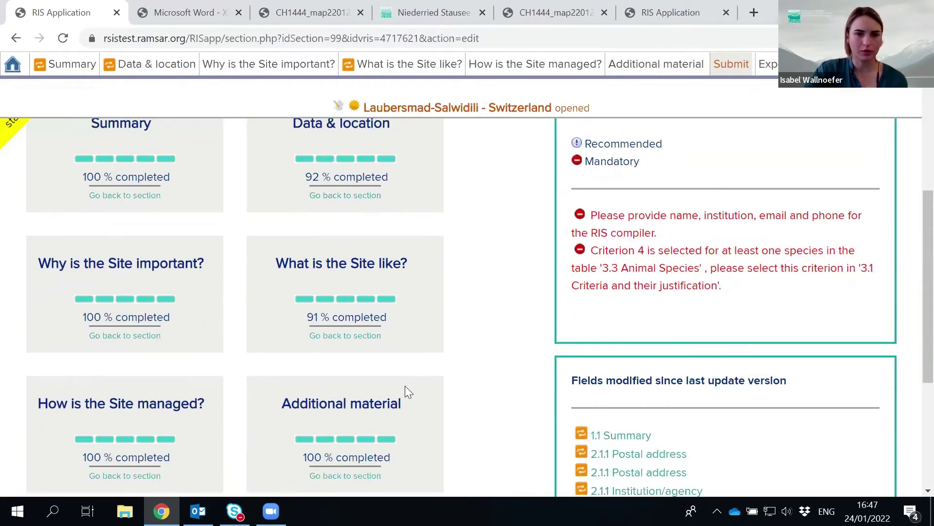
scroll(488, 362, "down", 5)
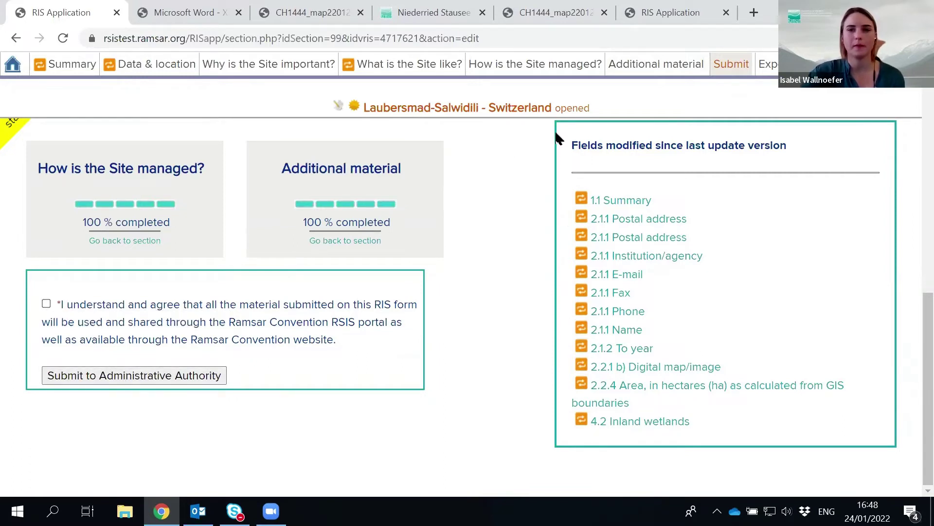
scroll(772, 132, "up", 6)
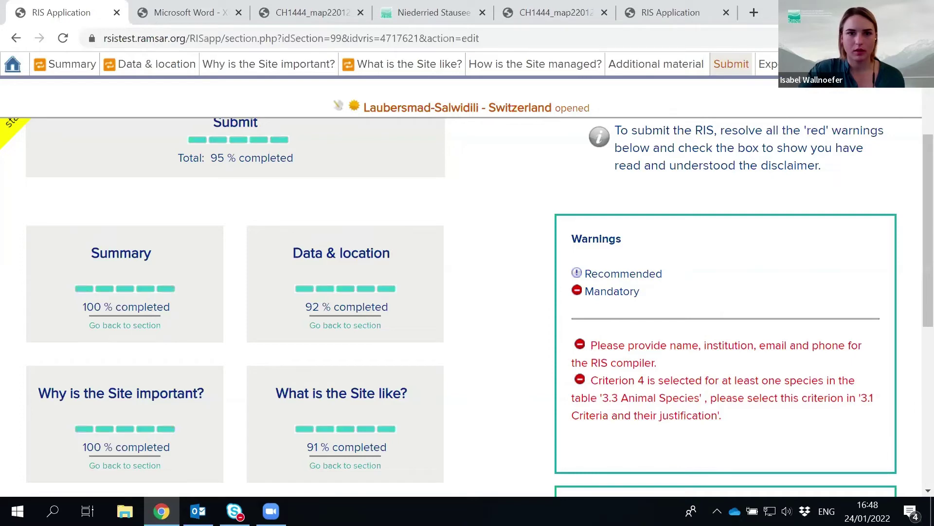
key("super+Down")
left_click(240, 108)
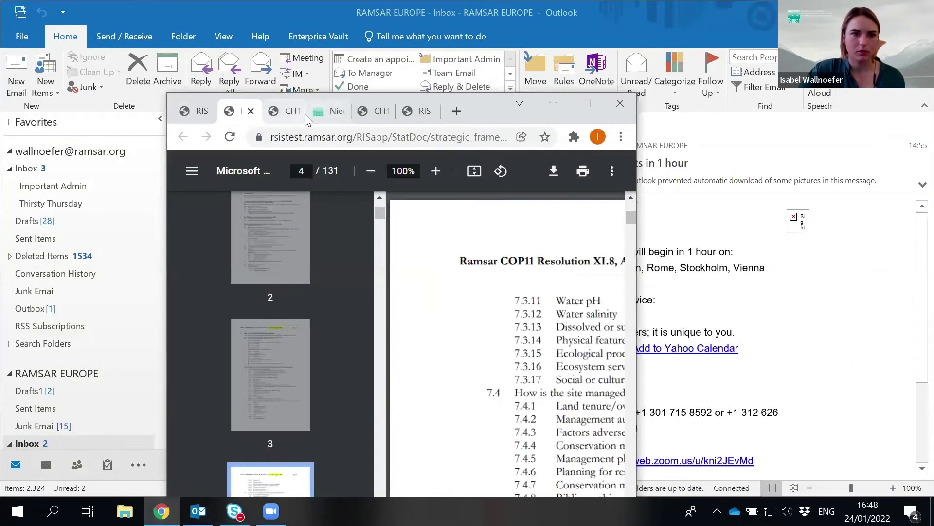
Step: Switch through the browser tabs to the Kaltbrunner Riet RIS and maximize the window
left_click(289, 112)
left_click(333, 111)
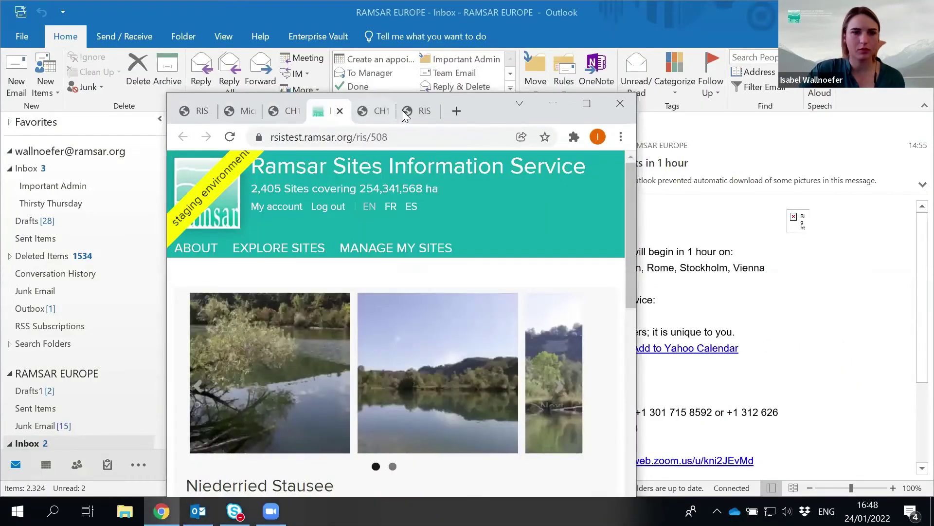
left_click(378, 111)
left_click(419, 110)
double_click(483, 99)
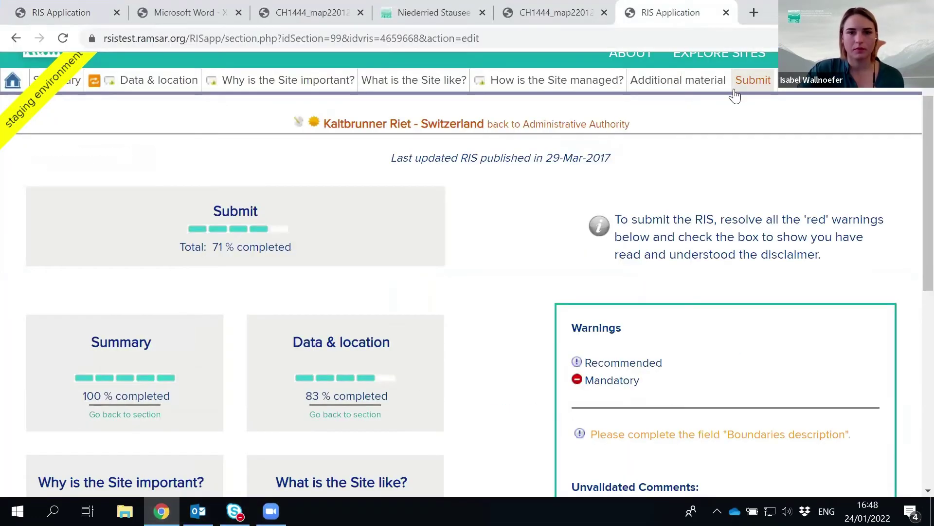
Step: Open Data & location > 2.2 Site location and scroll to the empty Boundaries description
scroll(154, 194, "up", 1)
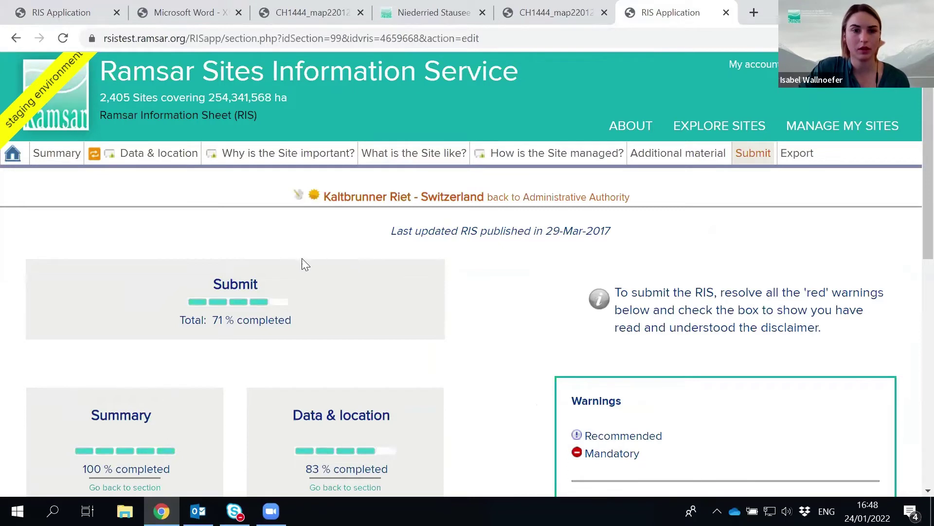
mouse_move(152, 155)
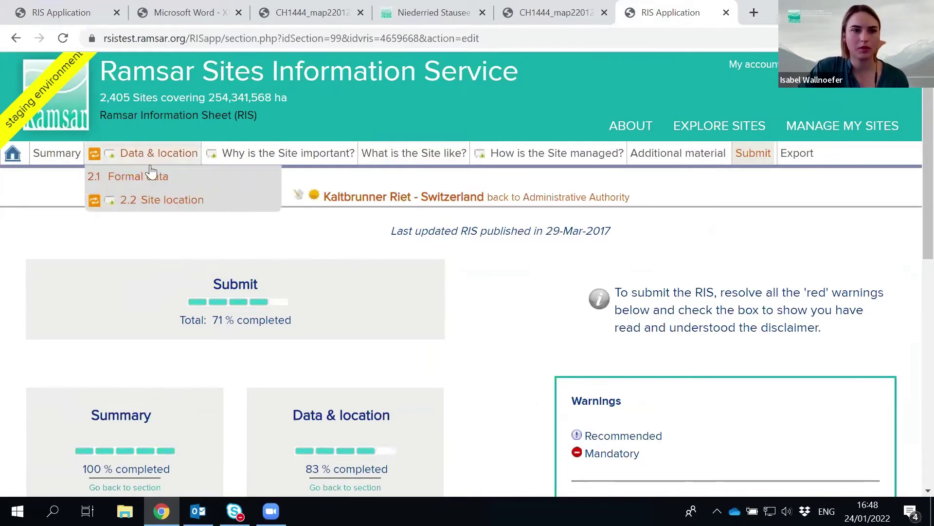
left_click(150, 204)
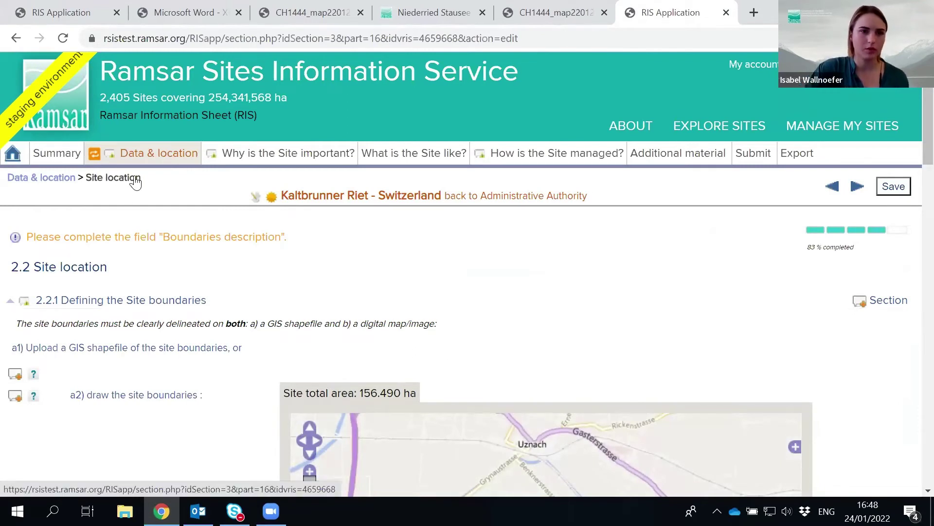
mouse_move(110, 161)
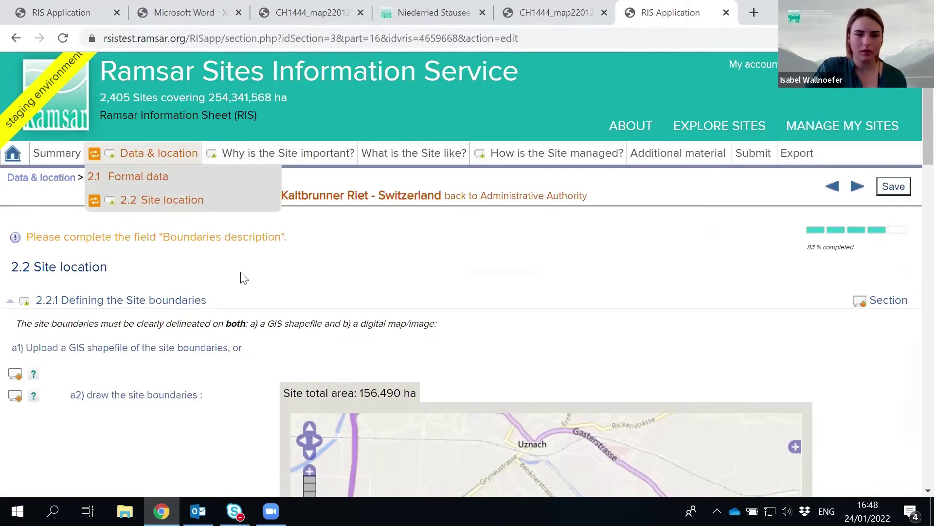
scroll(256, 271, "down", 9)
scroll(197, 276, "down", 7)
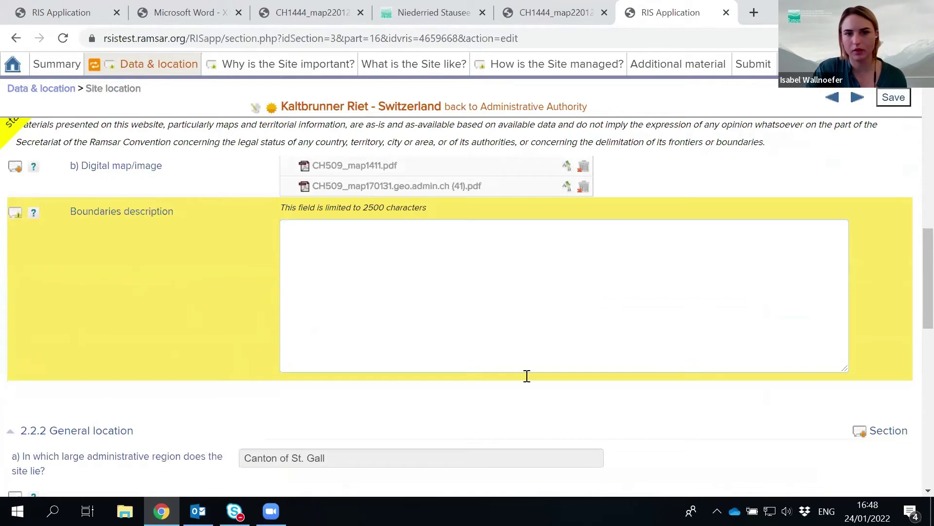
Step: Post a 'resolved' reply on the Boundaries description comment and head back to Submit
left_click(15, 213)
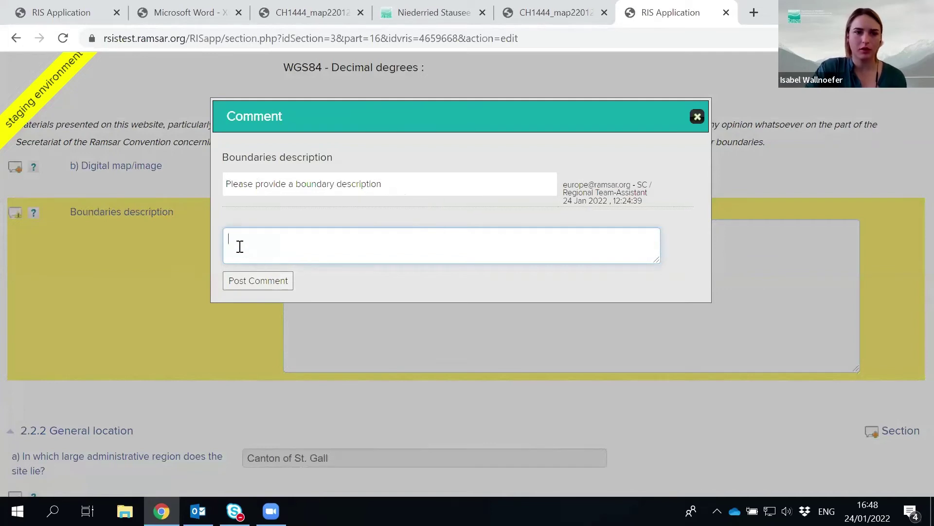
type("re")
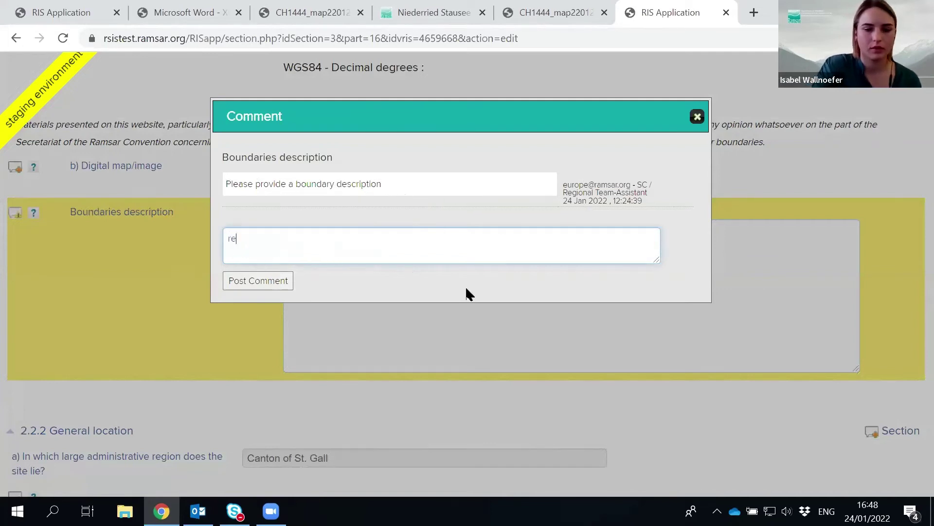
type("solved")
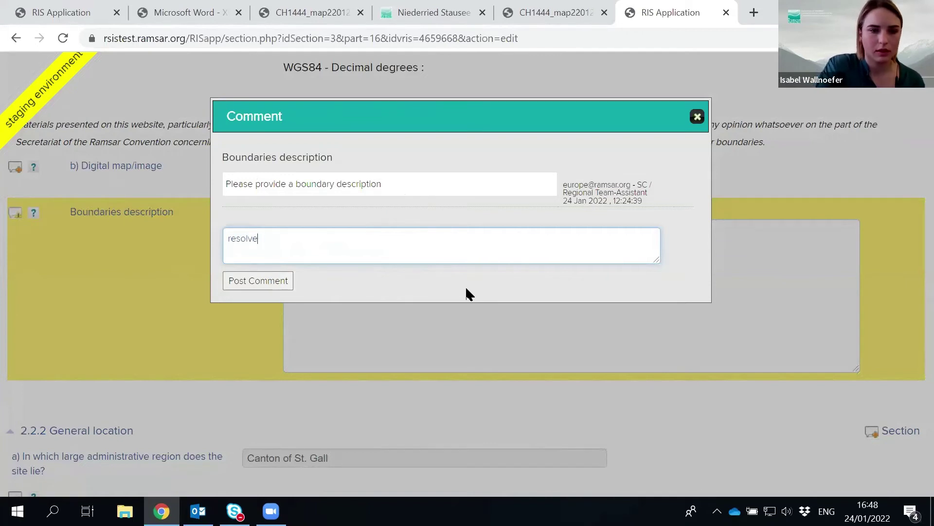
left_click(227, 282)
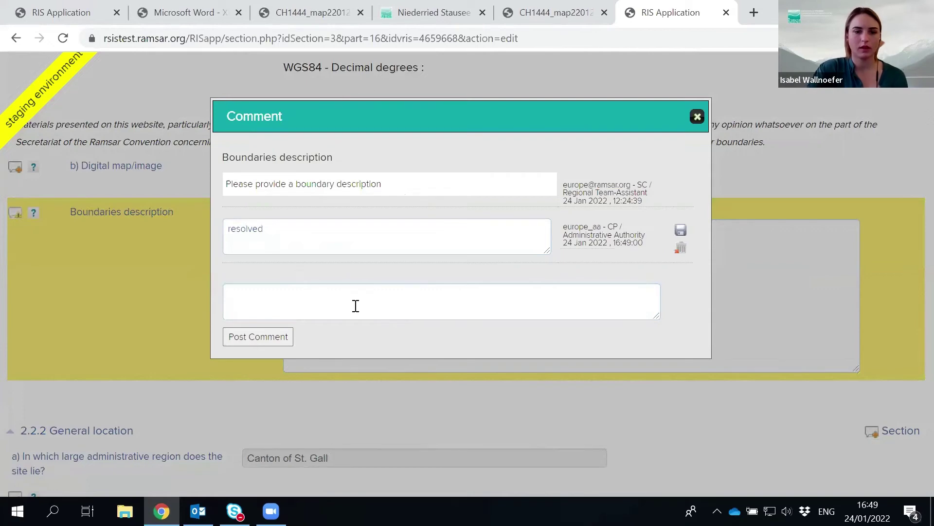
key("Escape")
type("dmhg")
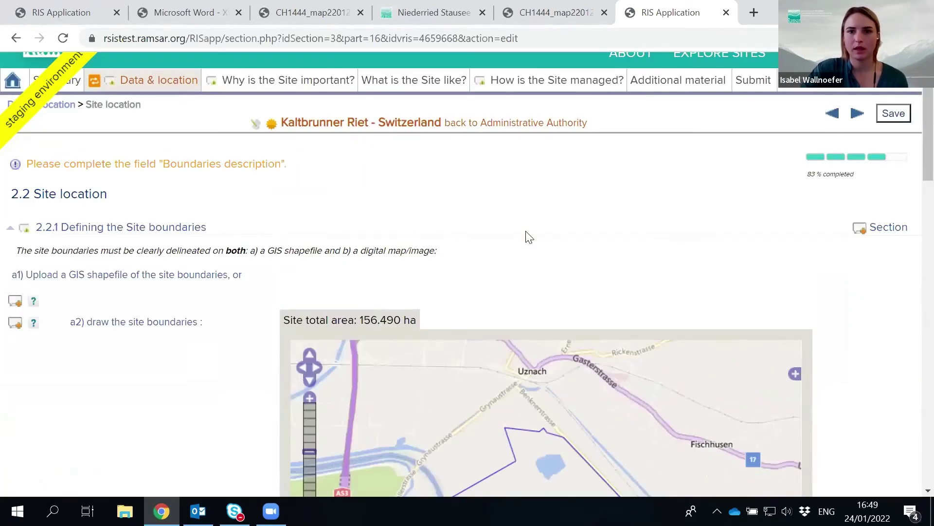
left_click(745, 89)
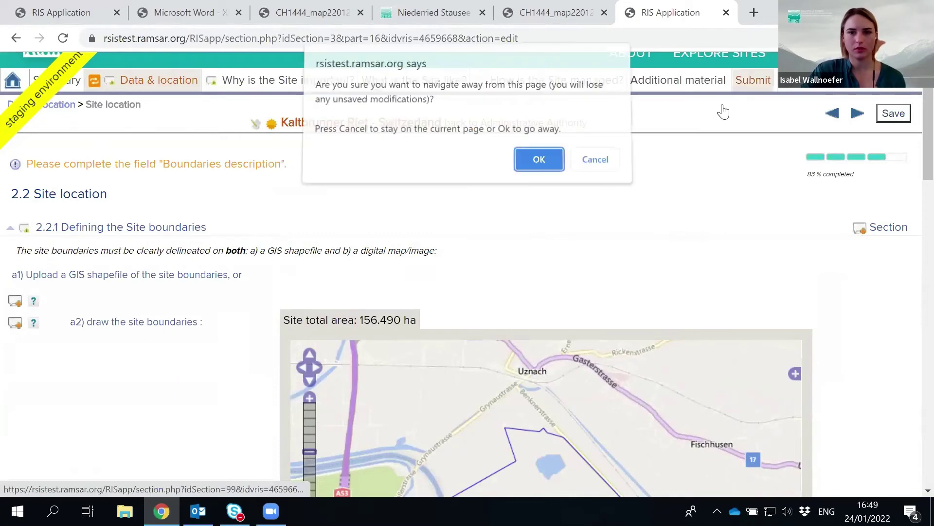
Step: Confirm leaving the page and review the Kaltbrunner Riet Submit overview with its three unvalidated comments
left_click(542, 160)
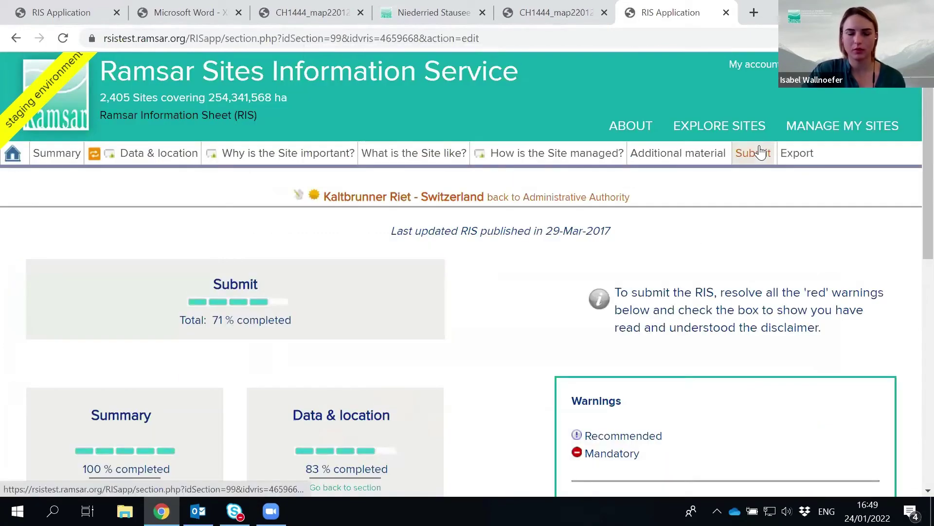
scroll(387, 281, "down", 10)
scroll(516, 251, "up", 6)
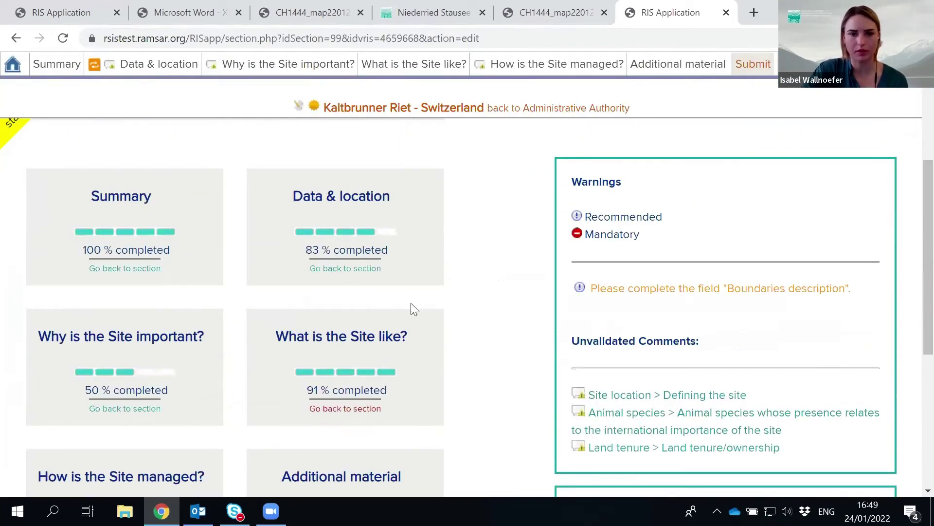
scroll(359, 309, "down", 5)
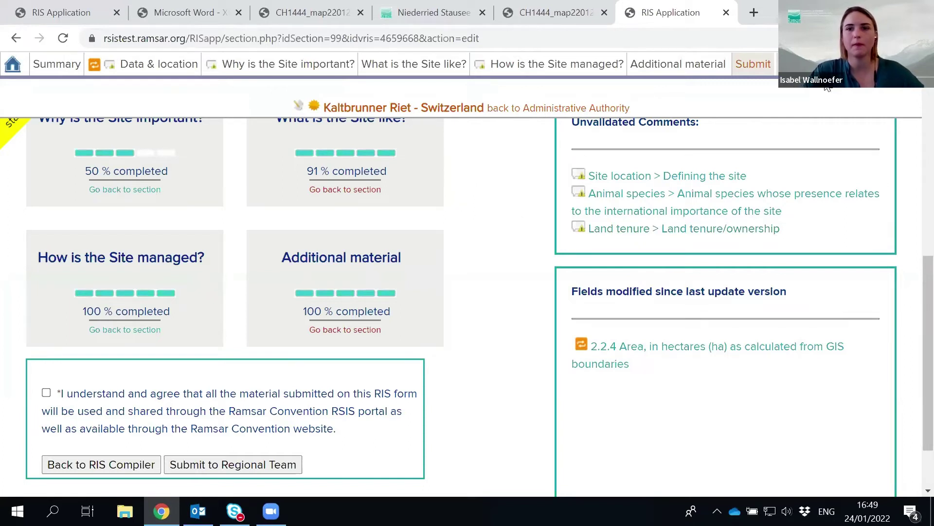
mouse_move(813, 64)
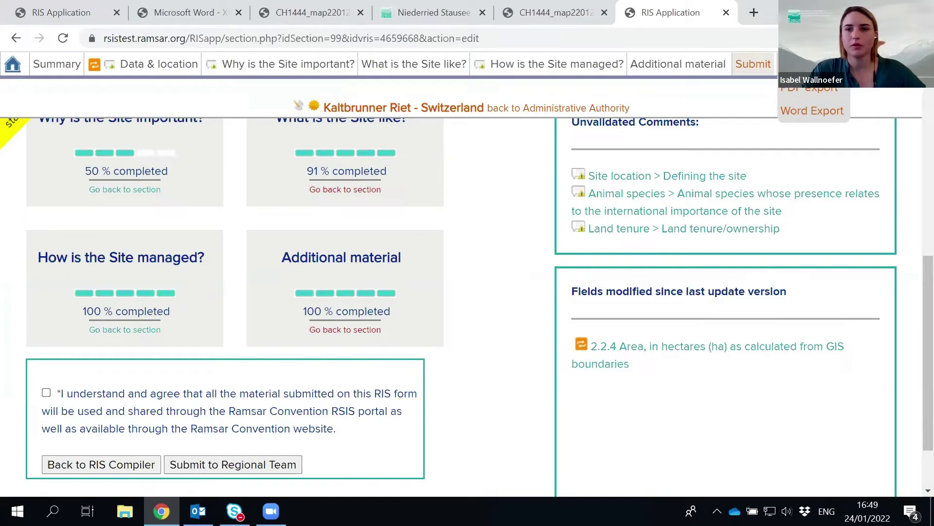
Step: Export the Kaltbrunner Riet RIS via Word Export and open the downloaded RIS_CH_509_24-01-2022 document
left_click(808, 112)
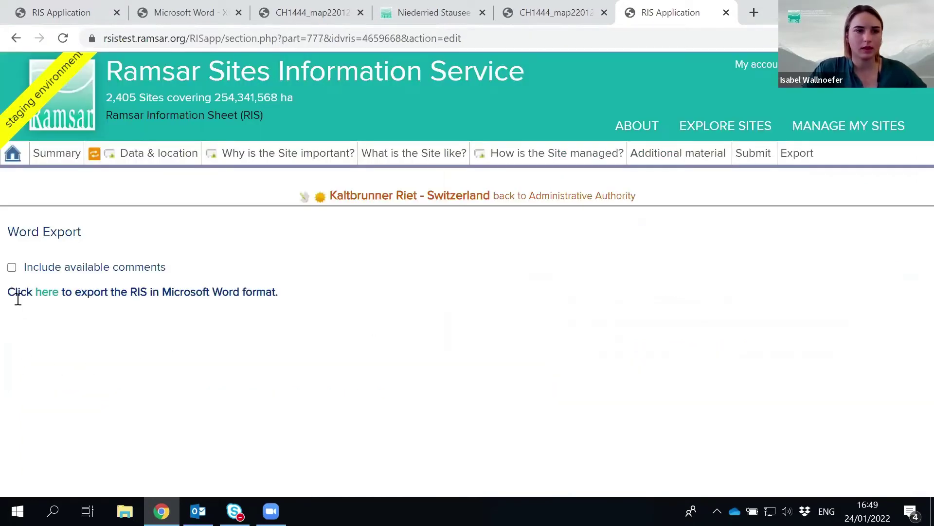
left_click(54, 294)
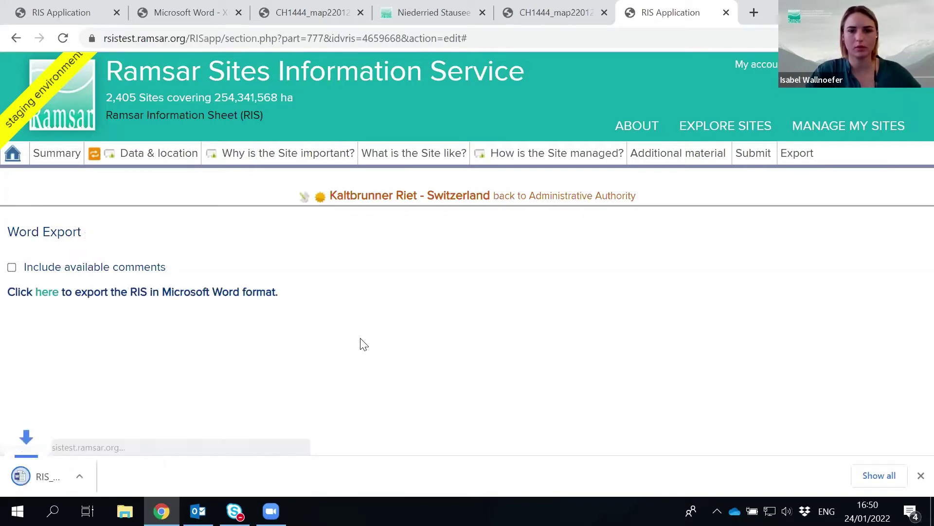
left_click(76, 476)
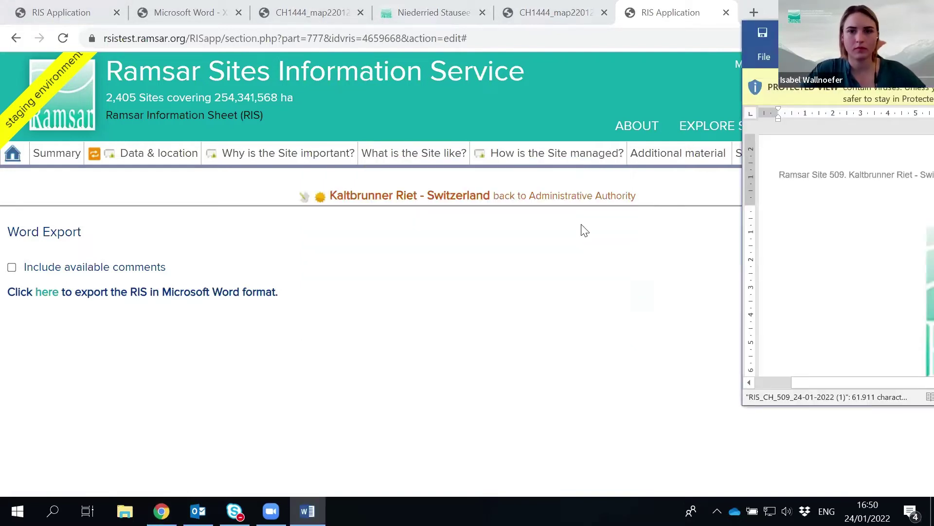
Step: Enable editing in the exported RIS document and maximize the Word window
left_click(543, 144)
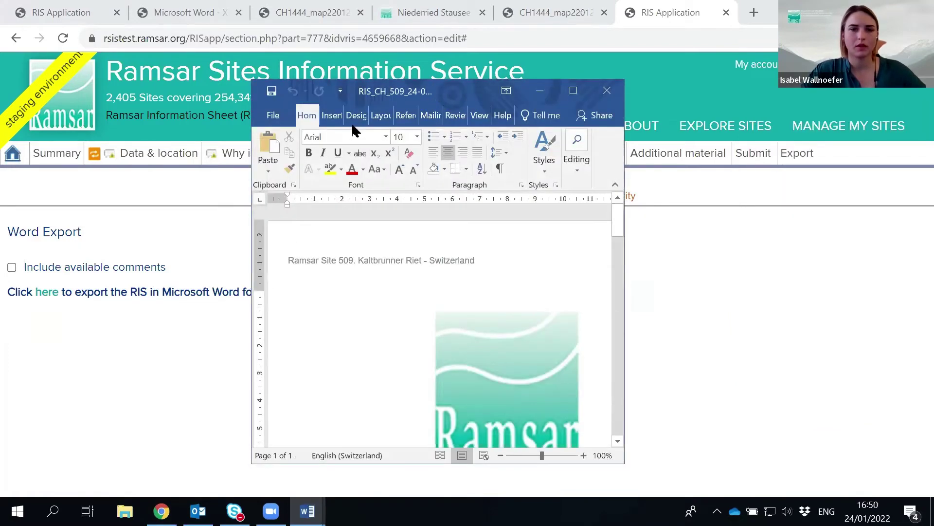
left_click_drag(431, 92, 352, 104)
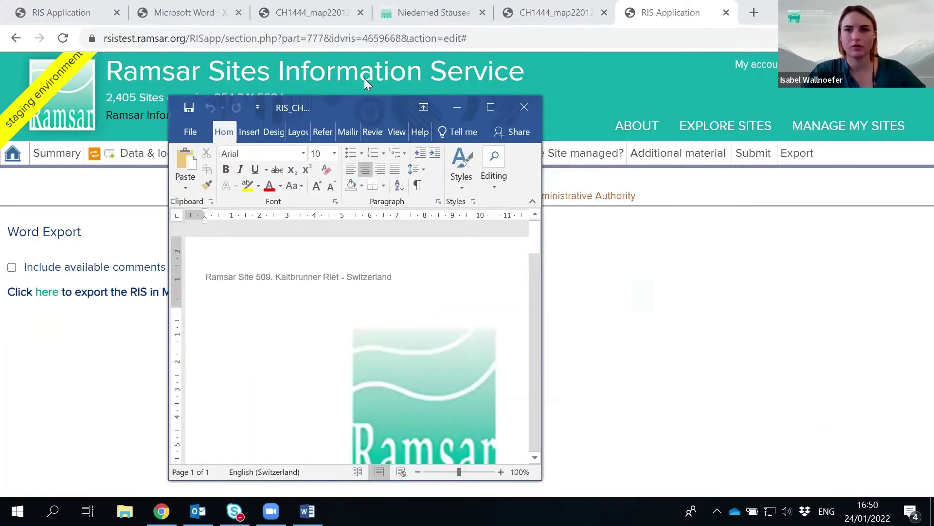
key("super+Up")
Step: Scroll to the Kaltbrunner Riet 1.1 Summary description text
scroll(469, 266, "down", 3)
scroll(495, 215, "down", 10)
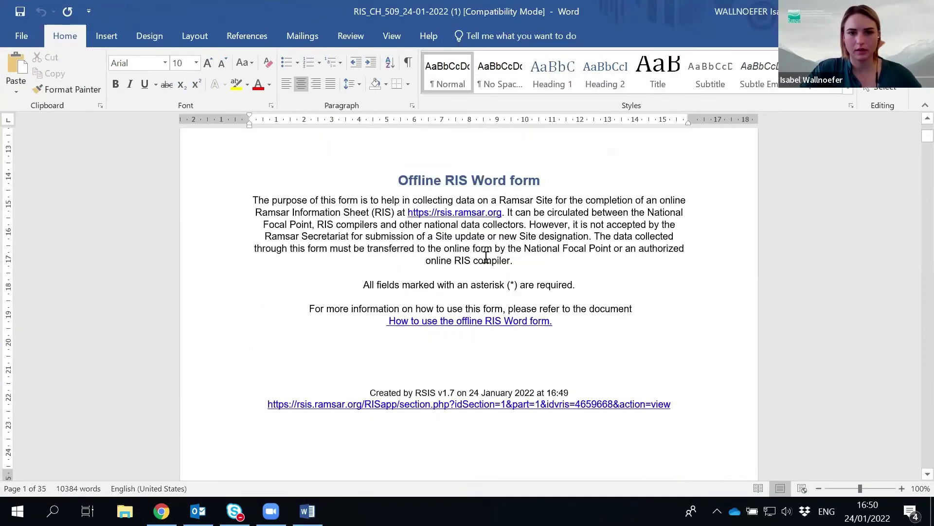
scroll(550, 361, "down", 8)
scroll(558, 352, "down", 10)
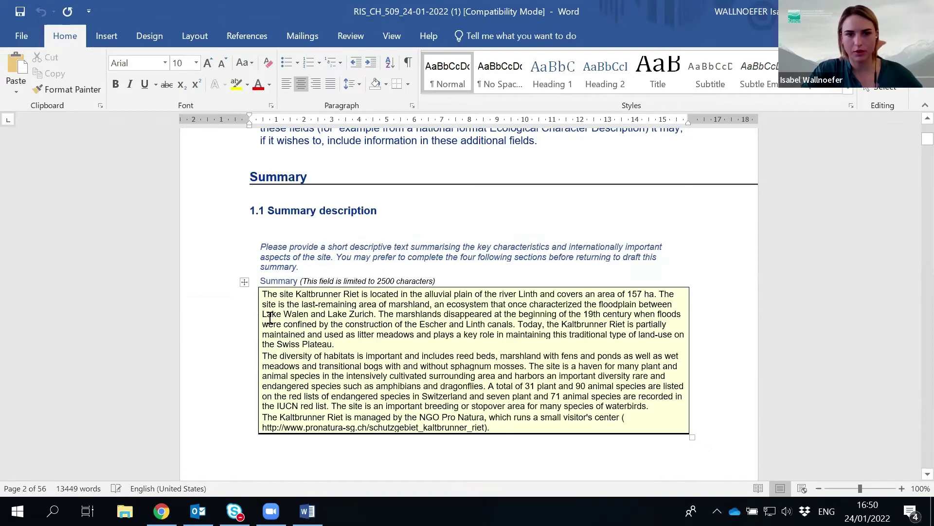
scroll(229, 202, "down", 1)
scroll(415, 324, "down", 7)
scroll(409, 329, "up", 5)
scroll(409, 328, "up", 6)
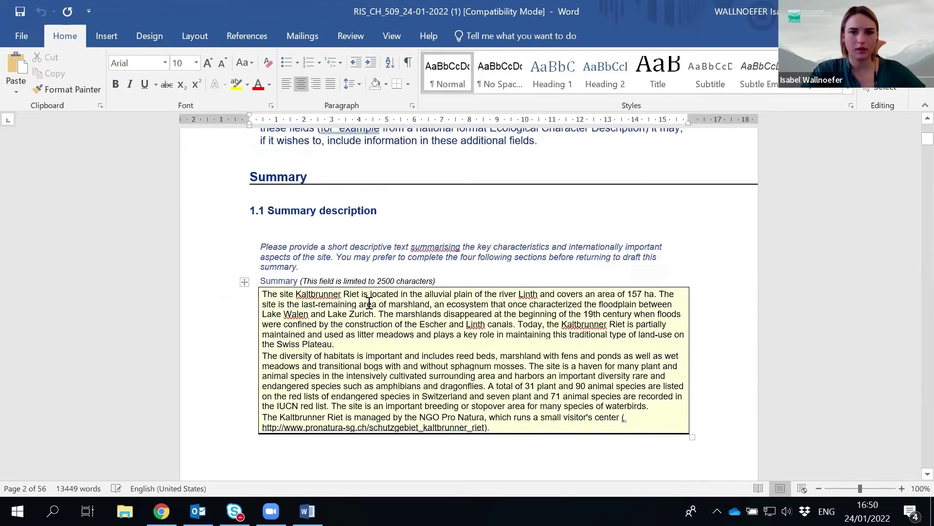
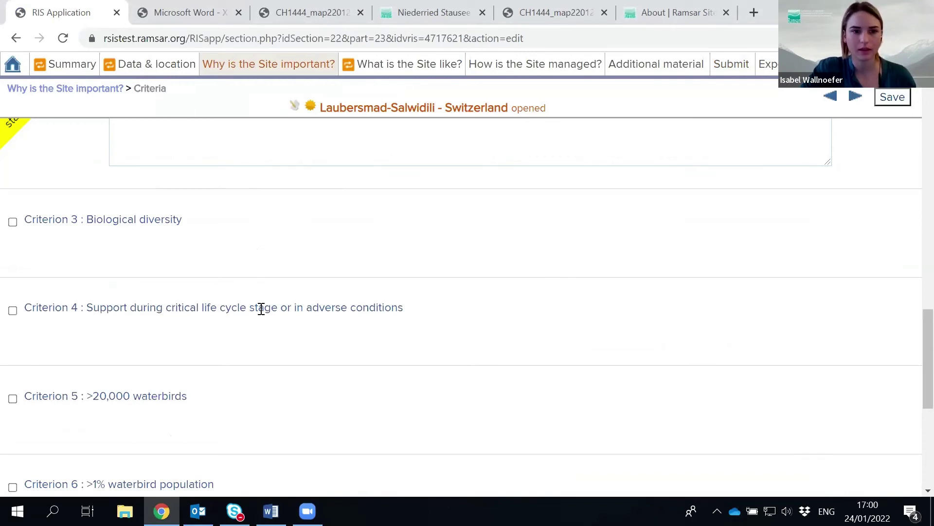
Step: Tick Criterion 4 for the site
left_click(13, 310)
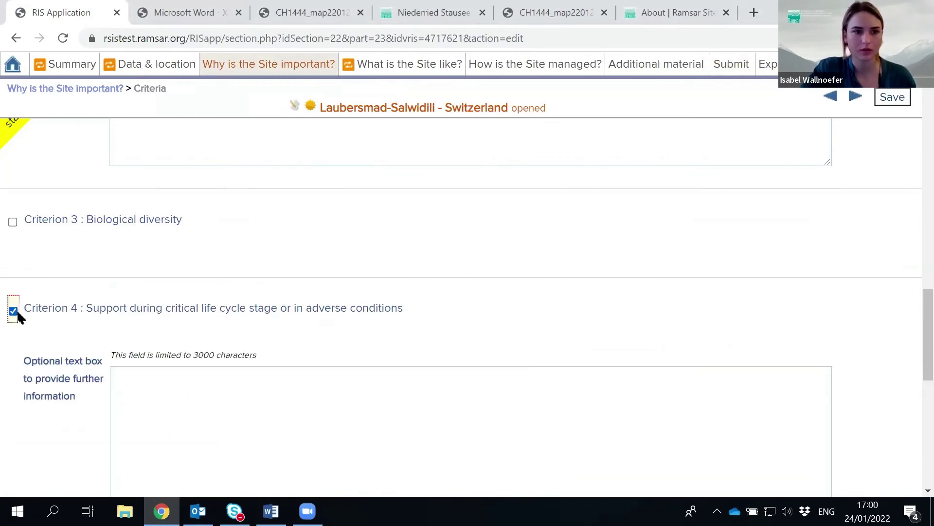
scroll(72, 306, "down", 5)
scroll(72, 307, "up", 3)
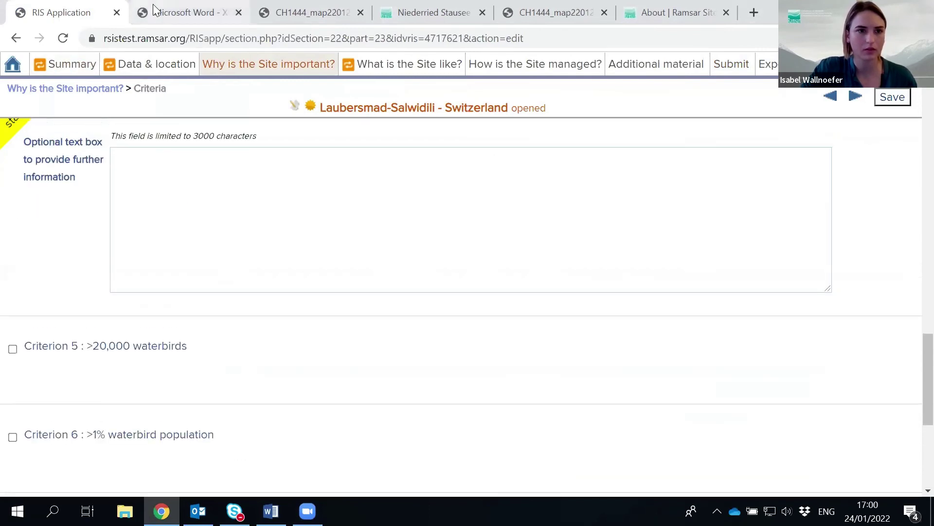
Step: Search the list of open browser tabs, then dismiss it
key("ctrl+shift+a")
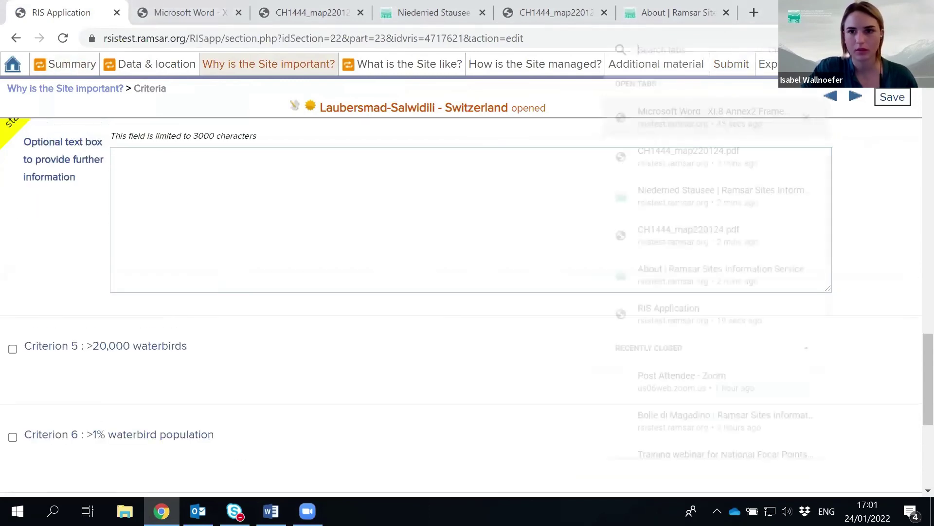
key("Escape")
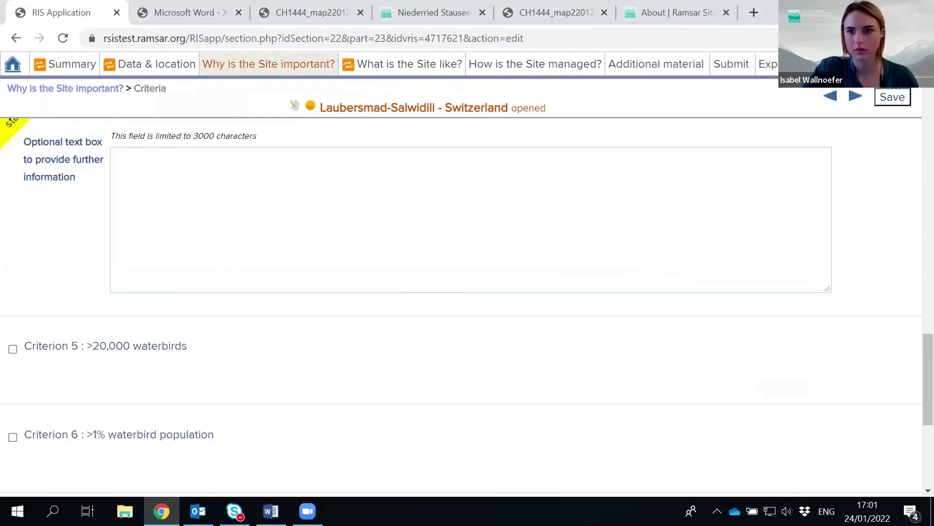
key("ctrl+shift+a")
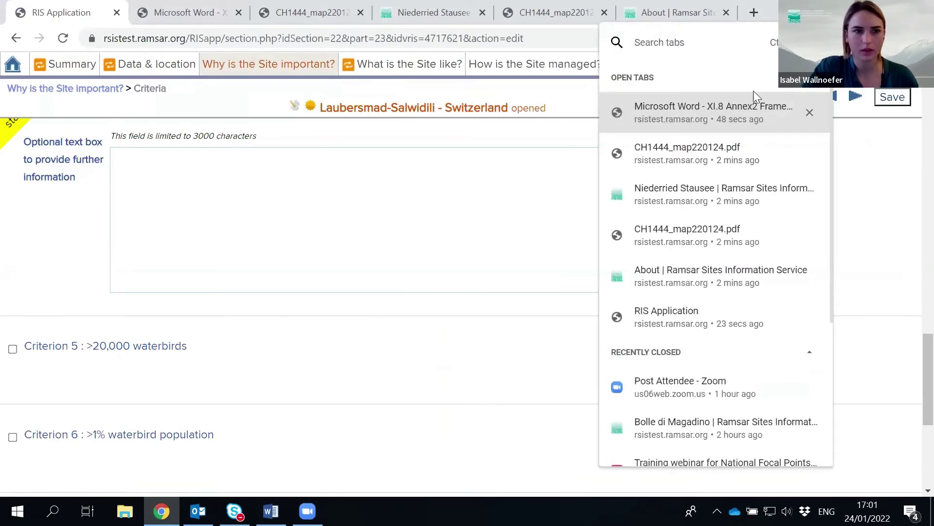
key("Escape")
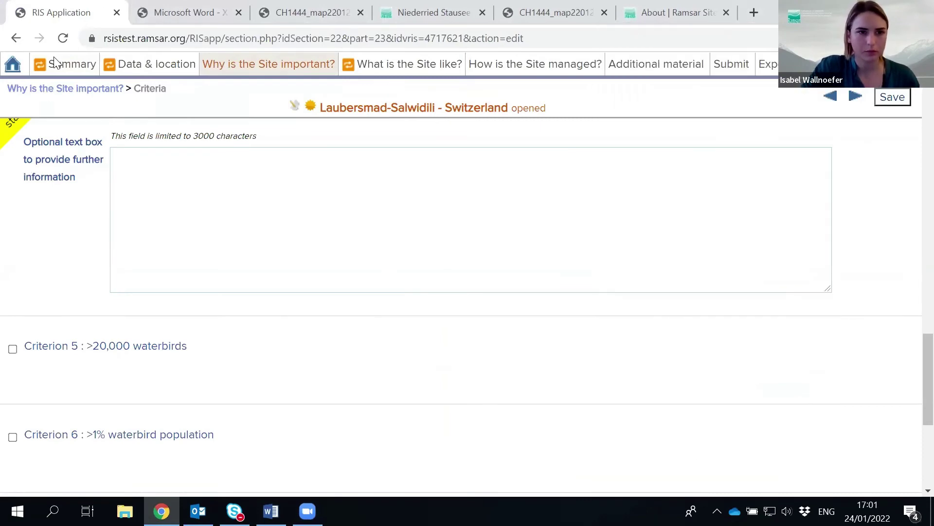
Step: Move the RIS Application tab into its own window and switch between the two windows
left_click_drag(85, 17, 88, 17)
key("alt+Tab")
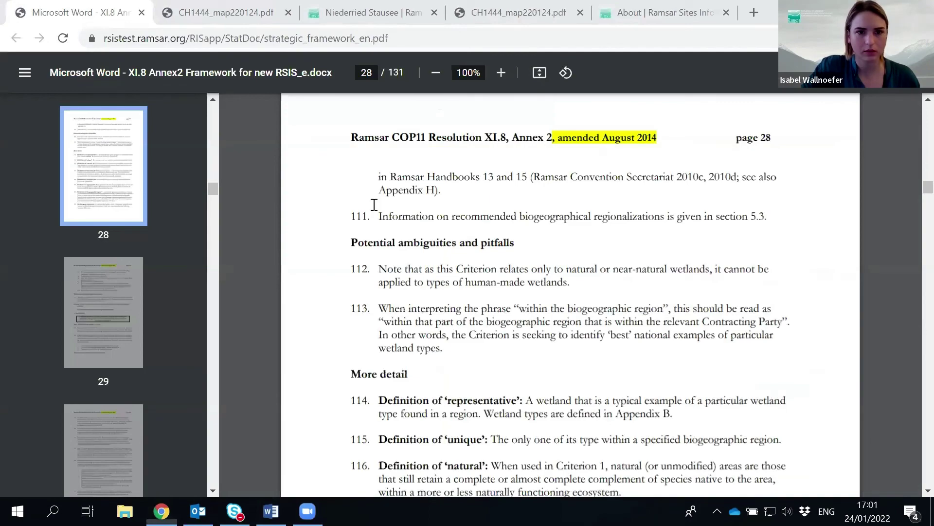
key("alt+Tab")
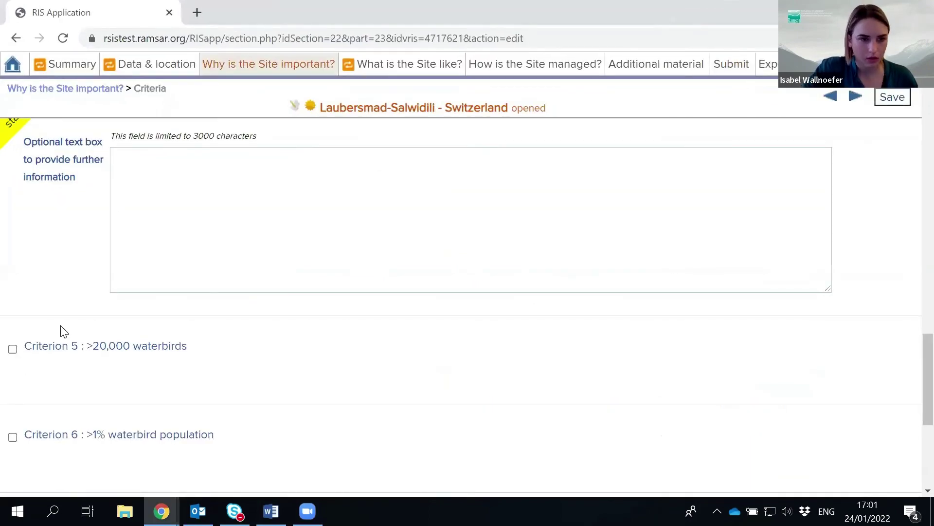
scroll(63, 321, "up", 15)
scroll(63, 306, "down", 15)
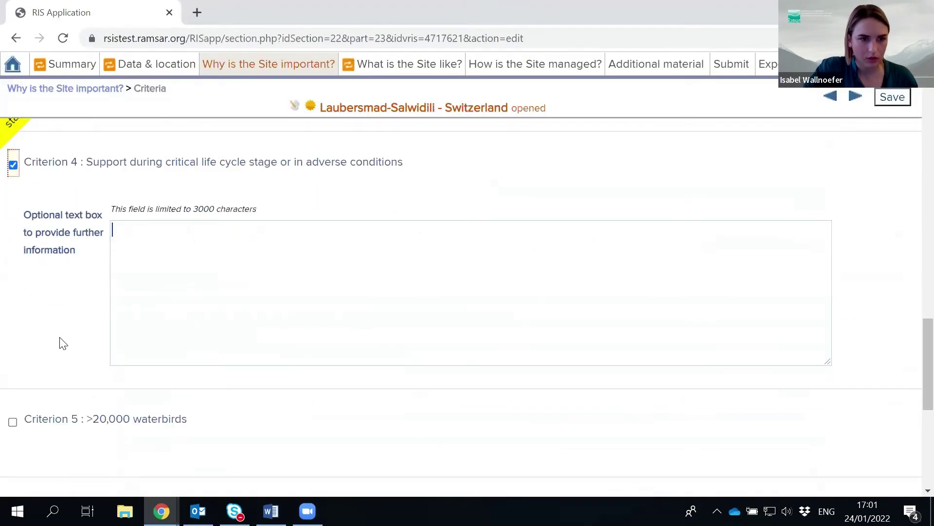
scroll(48, 292, "up", 4)
scroll(911, 284, "up", 8)
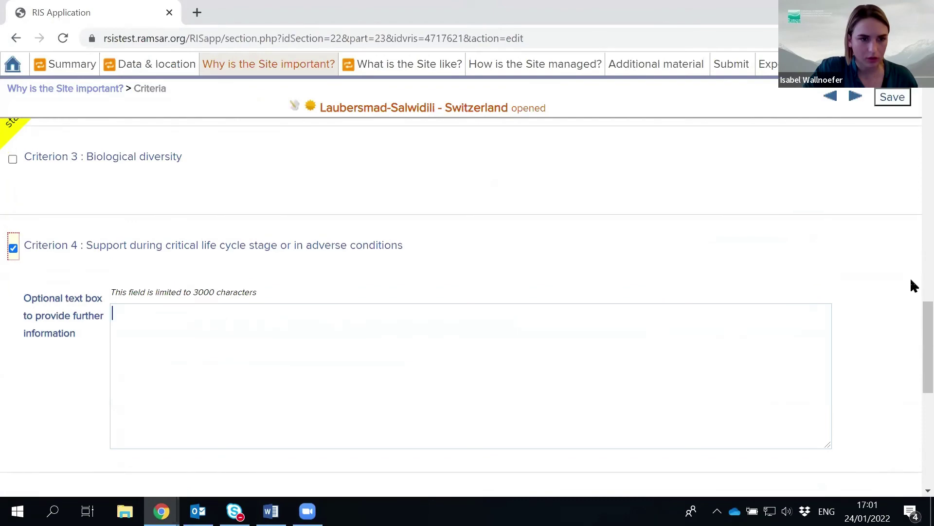
scroll(911, 284, "up", 10)
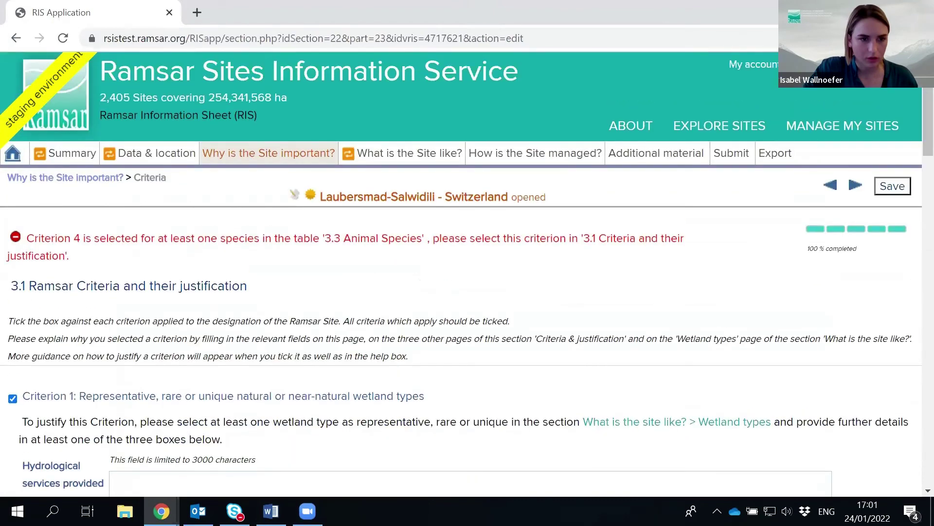
Step: Restore the RIS and PDF windows to smaller sizes to reveal Word behind
key("super+Down")
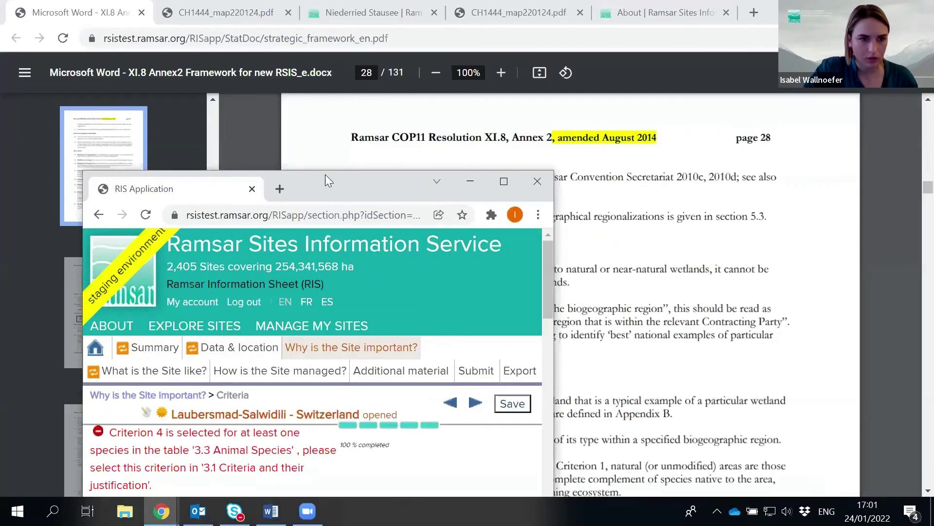
key("alt+Tab")
key("super+Down")
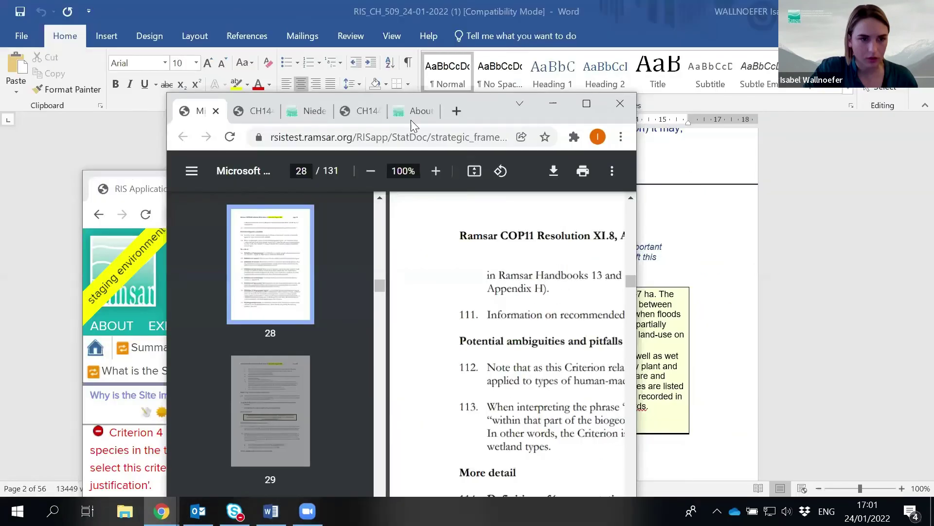
Step: Step through the browser tabs to the Ramsar About page and maximize its window
left_click(270, 111)
left_click(314, 111)
left_click(365, 111)
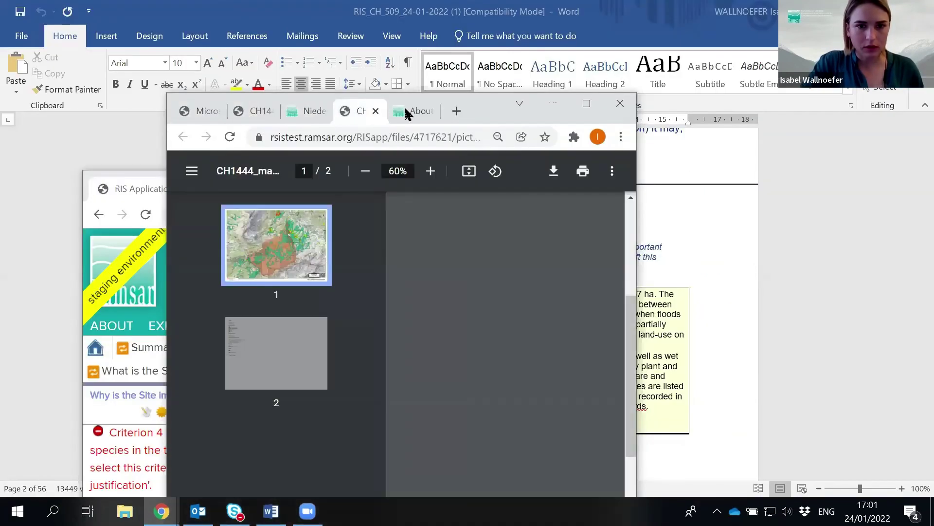
left_click(419, 112)
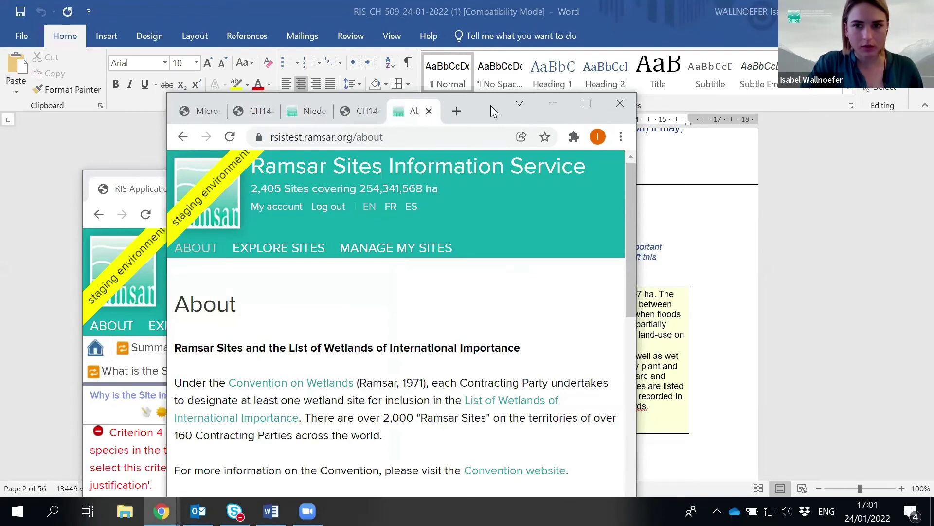
double_click(491, 105)
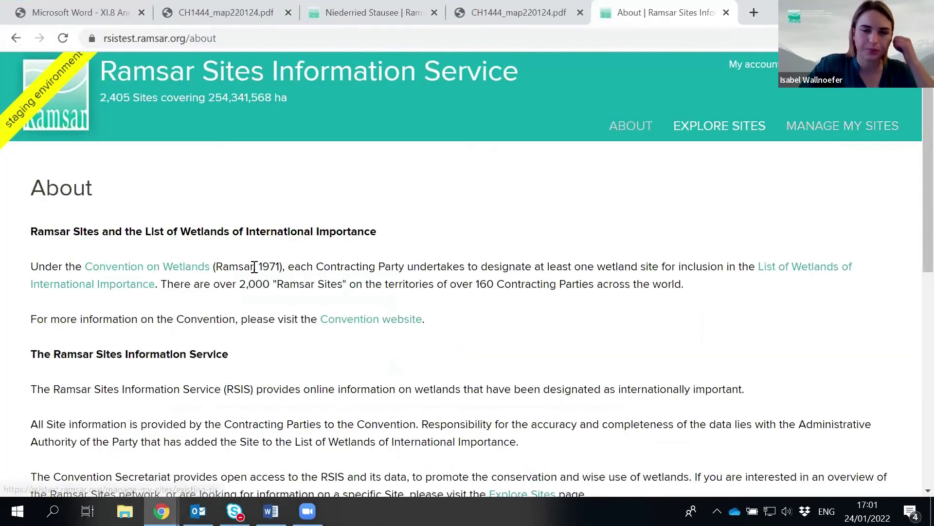
Step: Open the Laubersmad-Salwidili sheet for editing from Manage My Sites and go to 3.1 Criteria
left_click(851, 132)
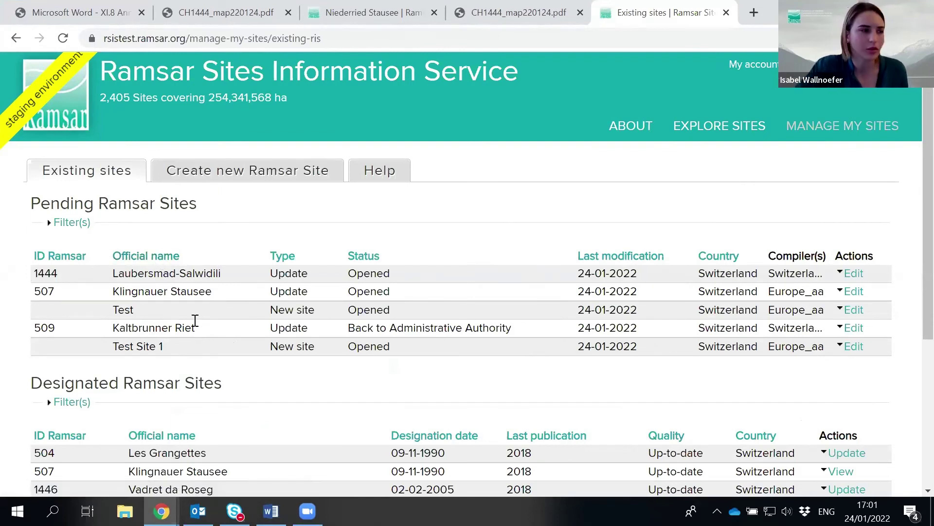
left_click(848, 275)
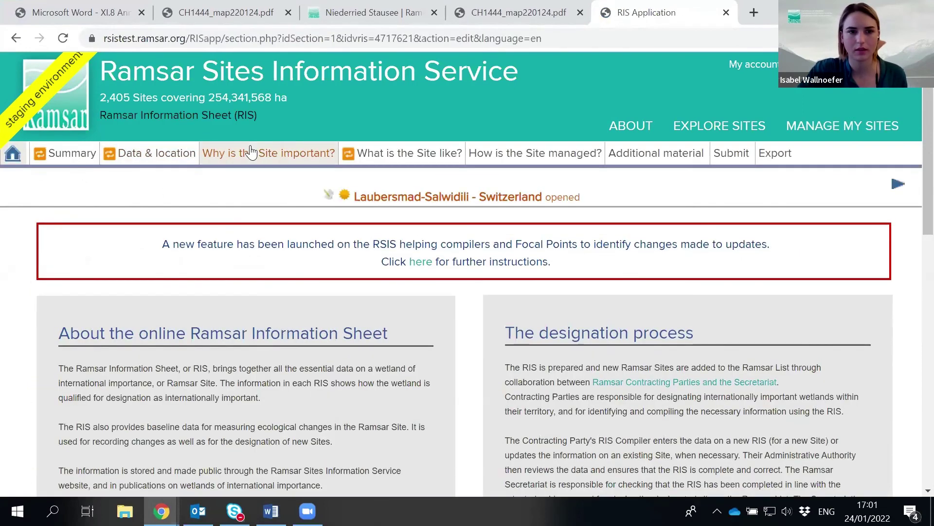
mouse_move(256, 154)
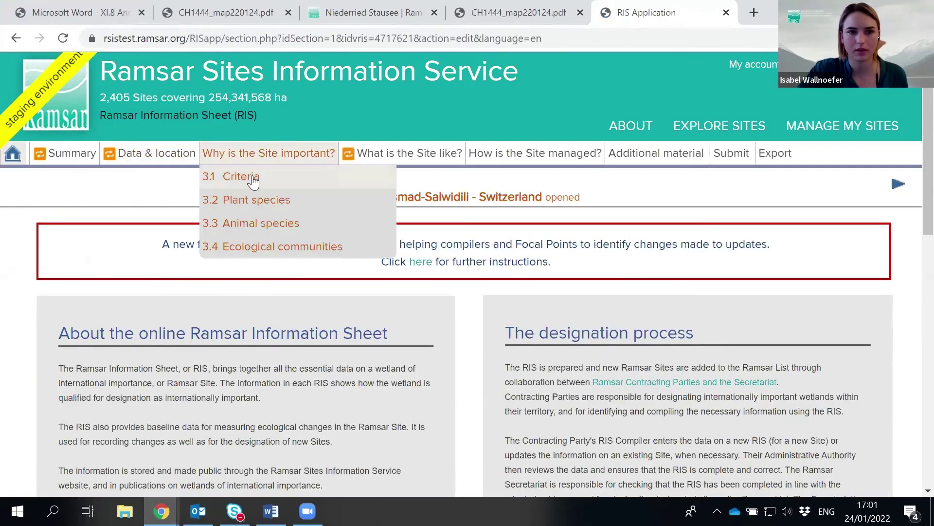
left_click(253, 180)
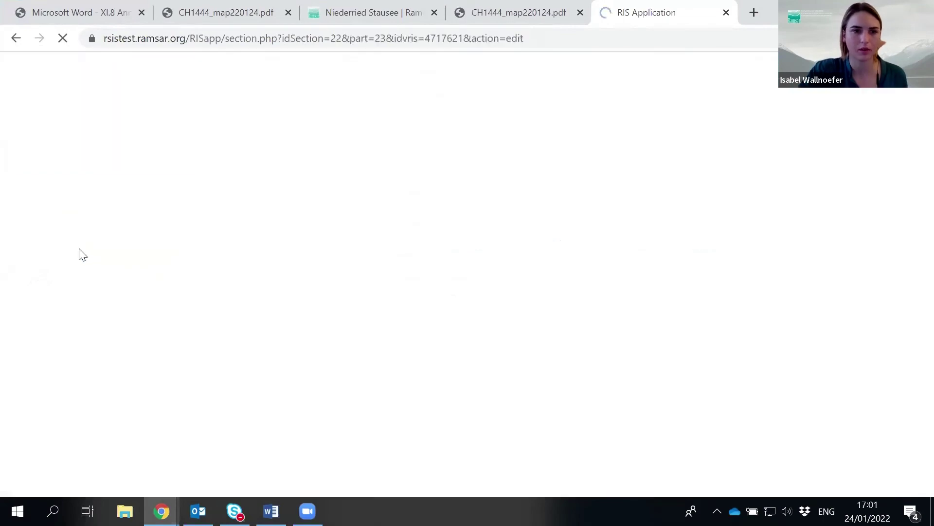
scroll(93, 268, "down", 10)
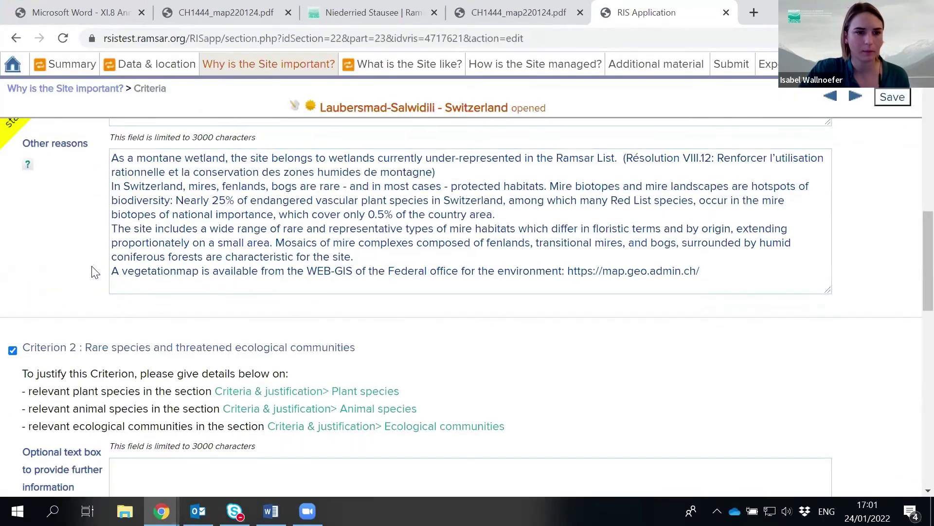
Step: Read the representativeness guidance, including the Strategic Framework reference and Section 6.1.1 sentence
scroll(95, 273, "down", 6)
scroll(75, 244, "up", 3)
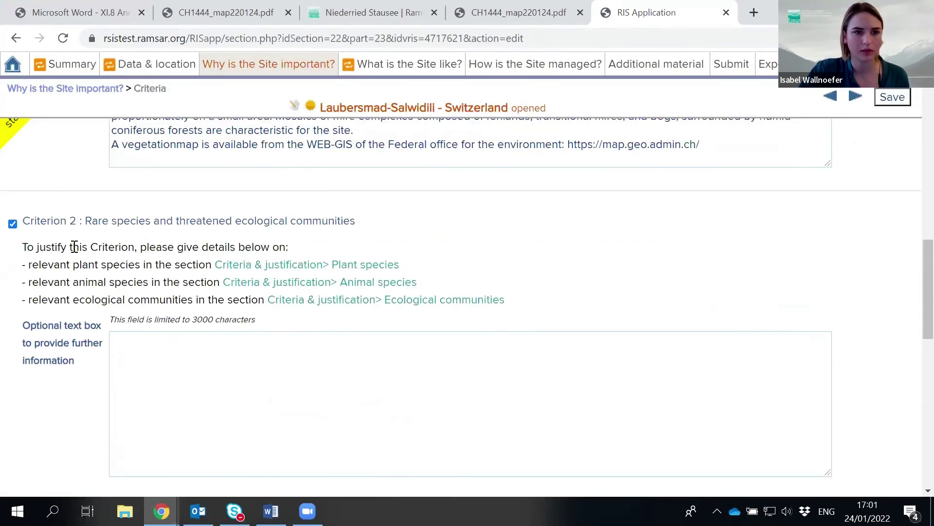
scroll(74, 247, "up", 4)
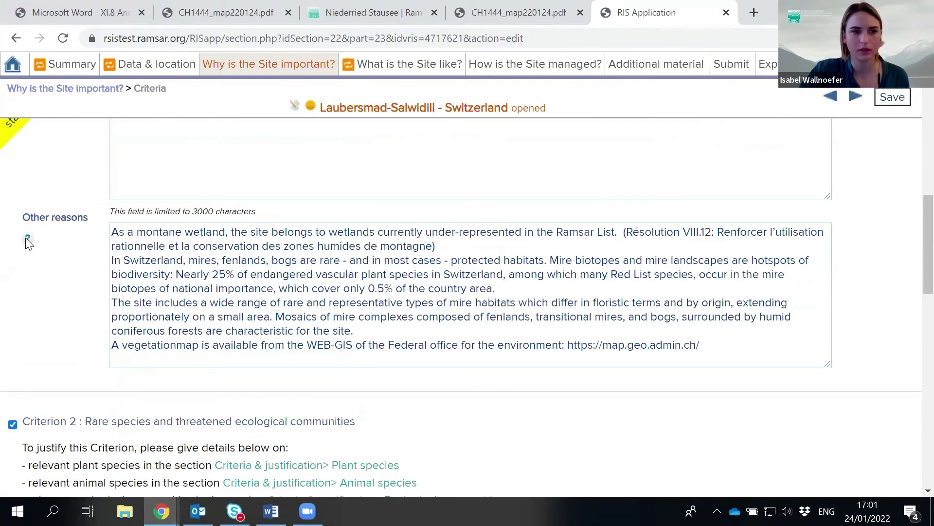
left_click(27, 237)
scroll(305, 217, "down", 3)
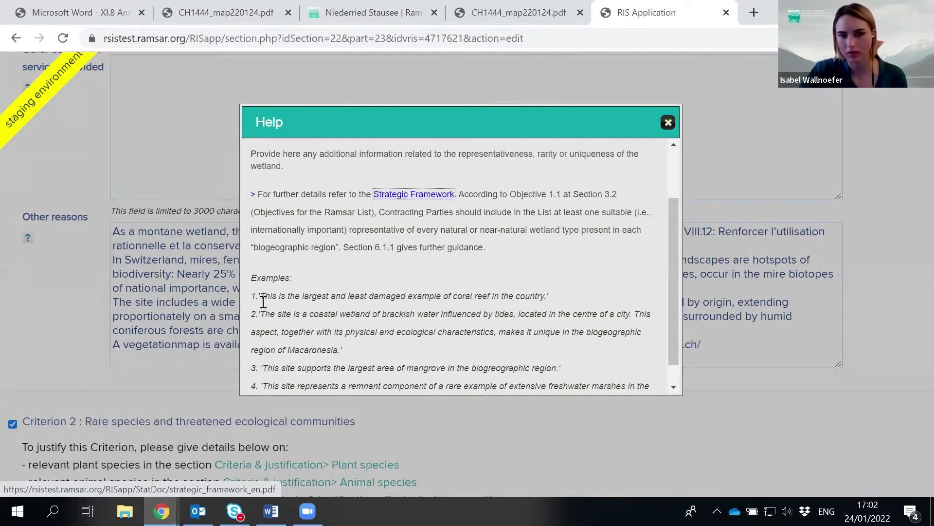
left_click(435, 197)
left_click(436, 197)
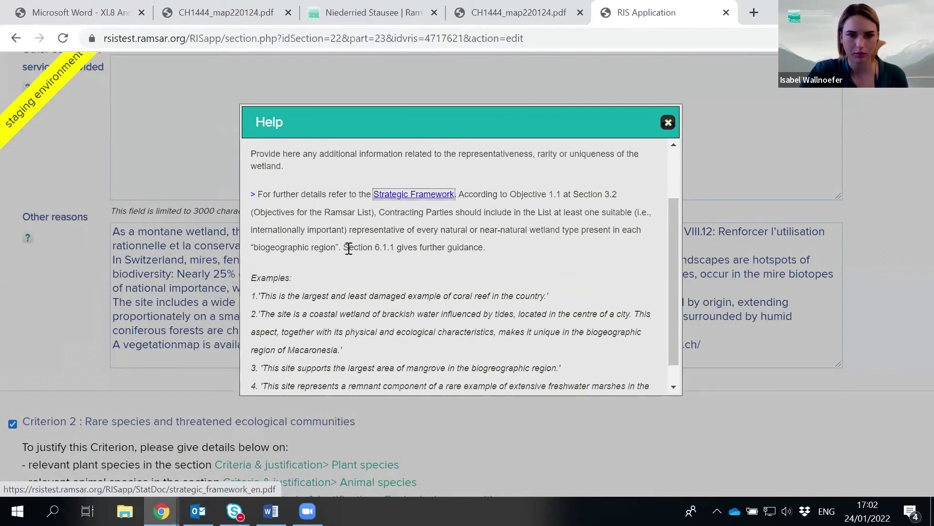
left_click_drag(345, 247, 485, 248)
left_click(372, 267)
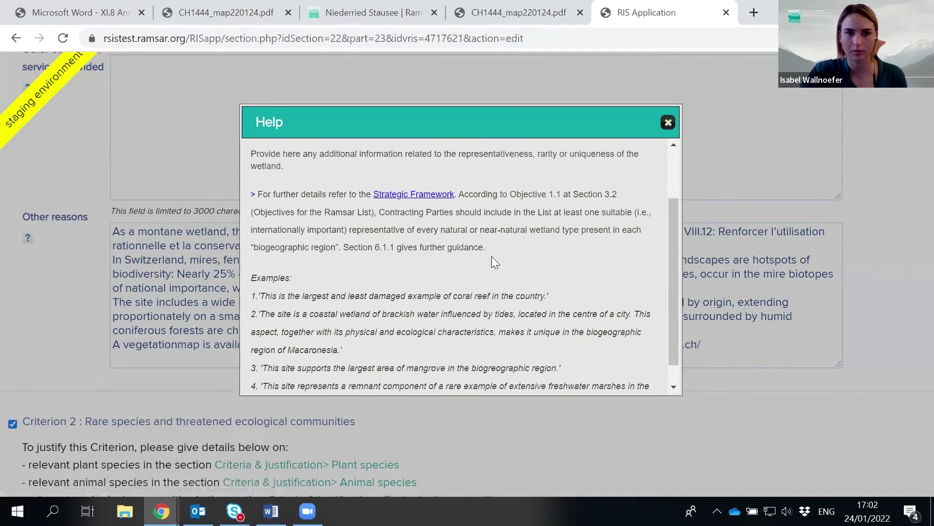
left_click(668, 122)
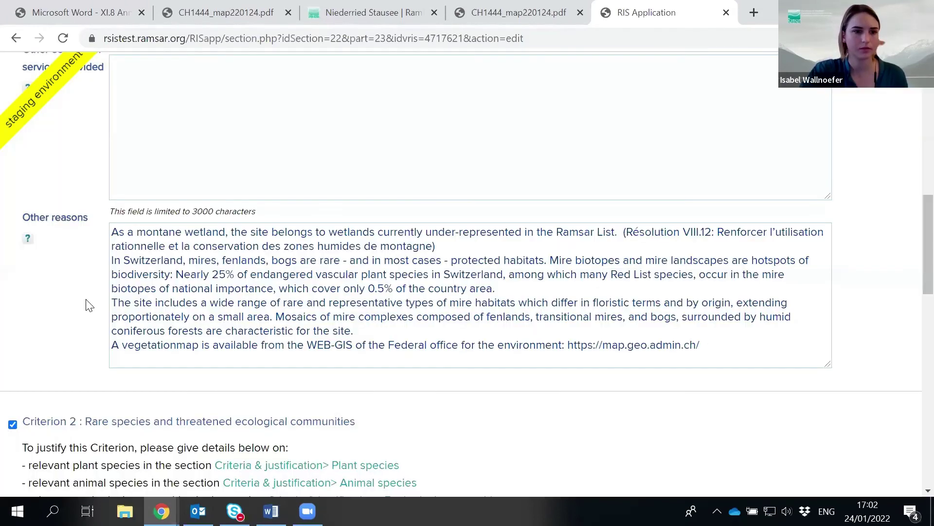
Step: Read the Other reasons guidance, then scroll back to the Criterion 1 justification
scroll(86, 300, "down", 6)
scroll(85, 299, "down", 2)
scroll(83, 297, "up", 4)
scroll(55, 281, "up", 6)
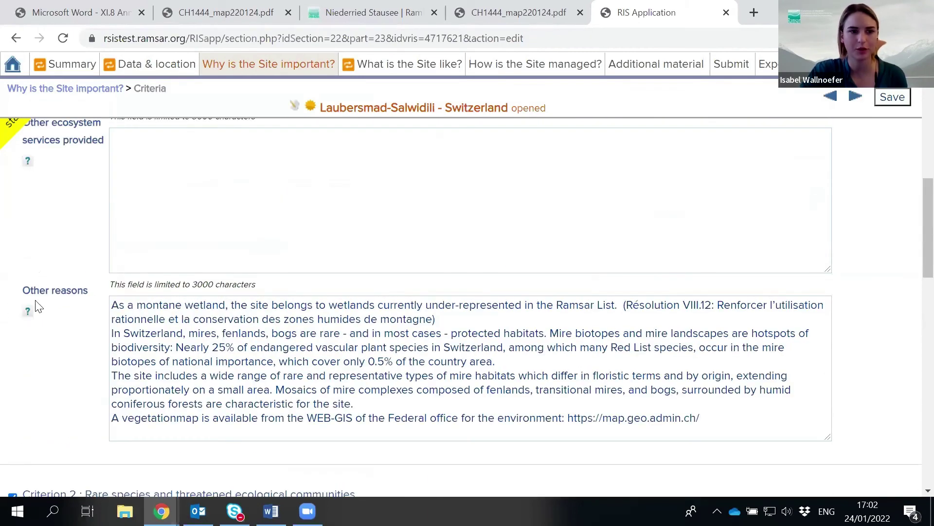
left_click(27, 310)
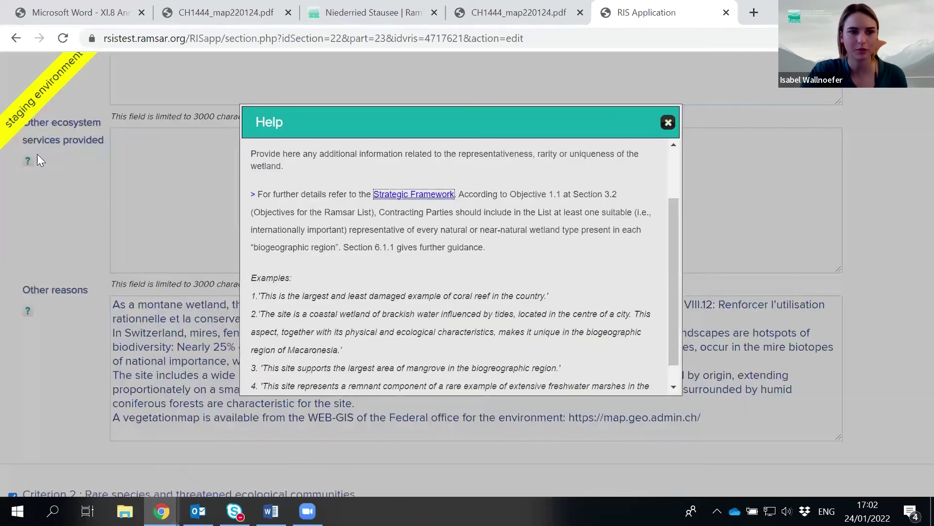
left_click(668, 122)
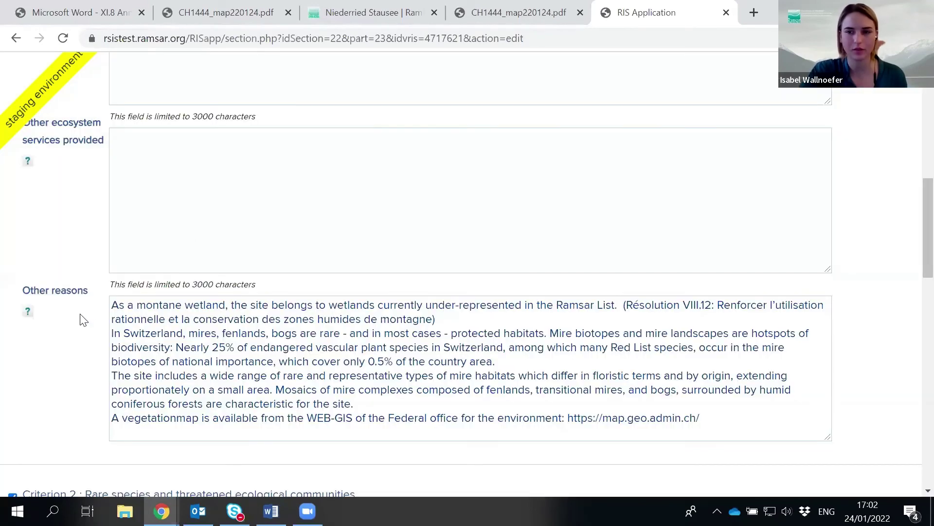
scroll(776, 228, "up", 5)
Step: Scroll through the ticked criteria on 3.1 Criteria, then bring up the Data & location menu
scroll(910, 191, "up", 4)
scroll(910, 98, "up", 2)
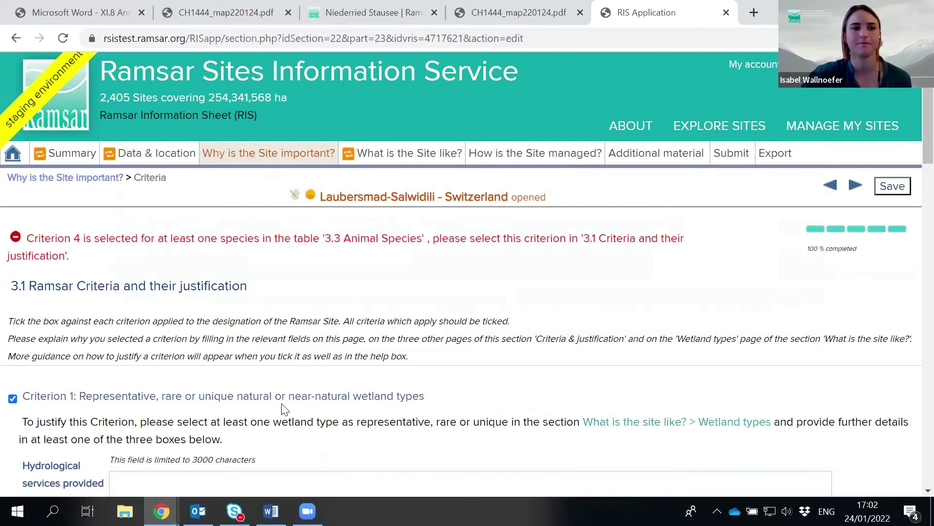
scroll(316, 397, "down", 3)
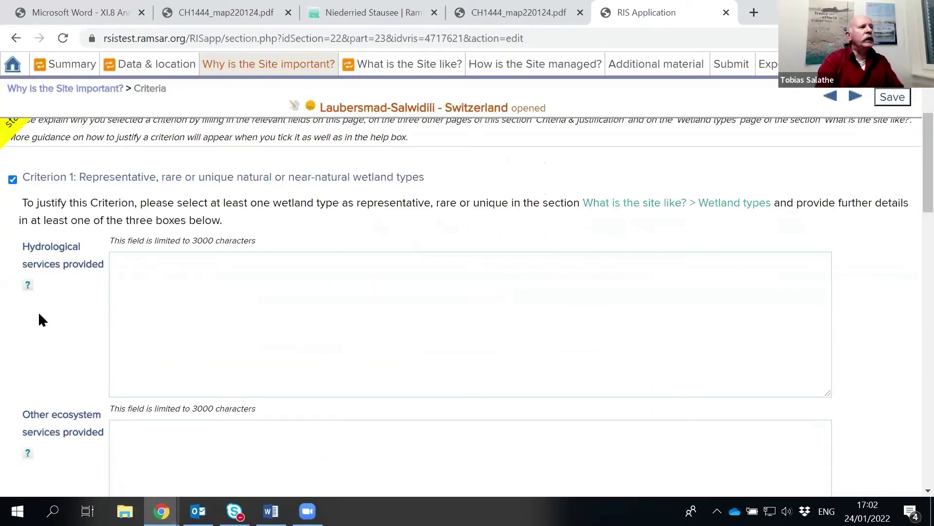
scroll(188, 255, "down", 2)
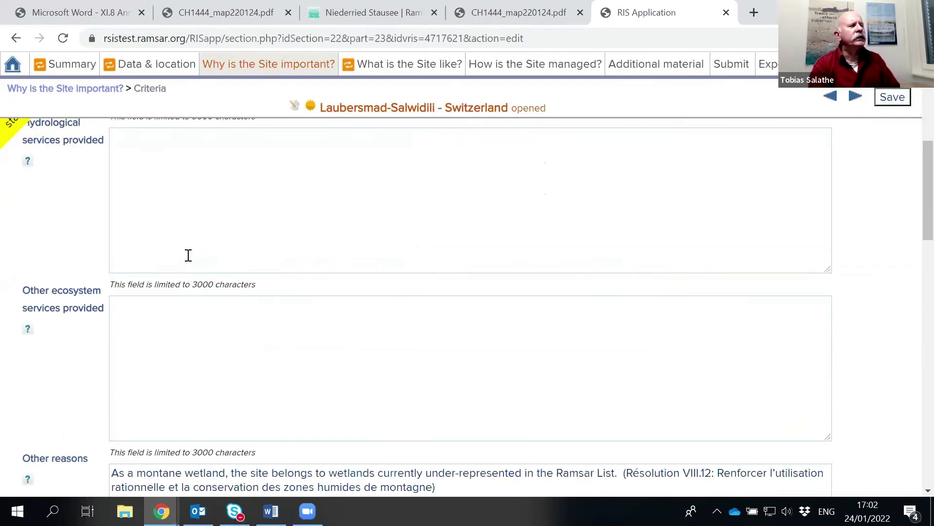
scroll(178, 265, "down", 15)
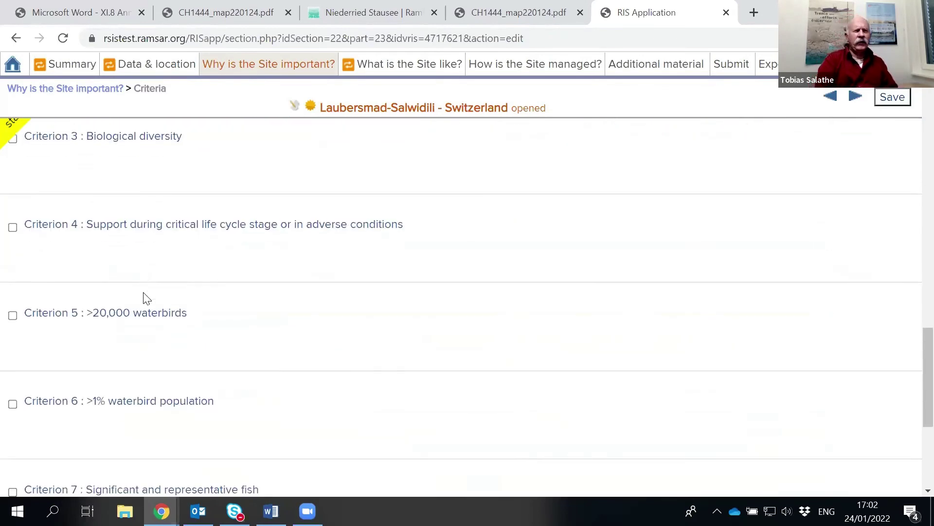
scroll(150, 280, "down", 4)
scroll(162, 292, "up", 8)
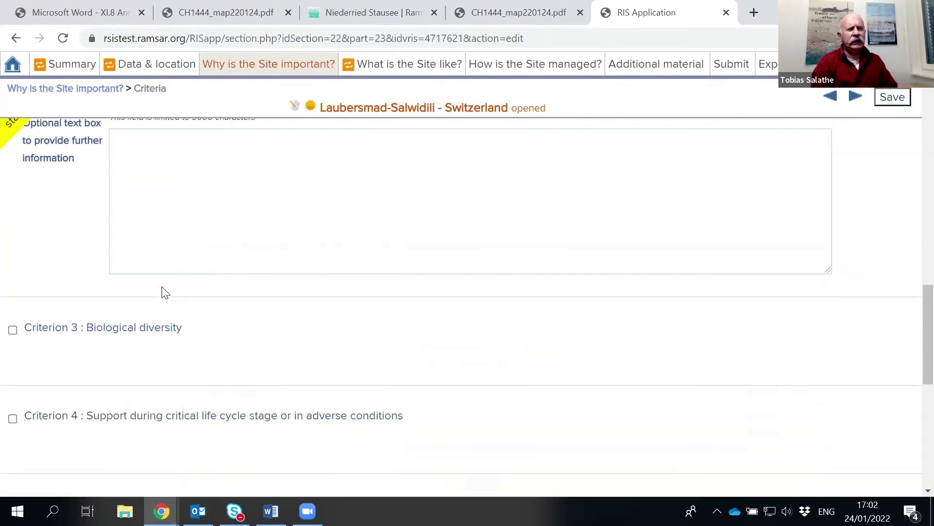
scroll(165, 292, "up", 12)
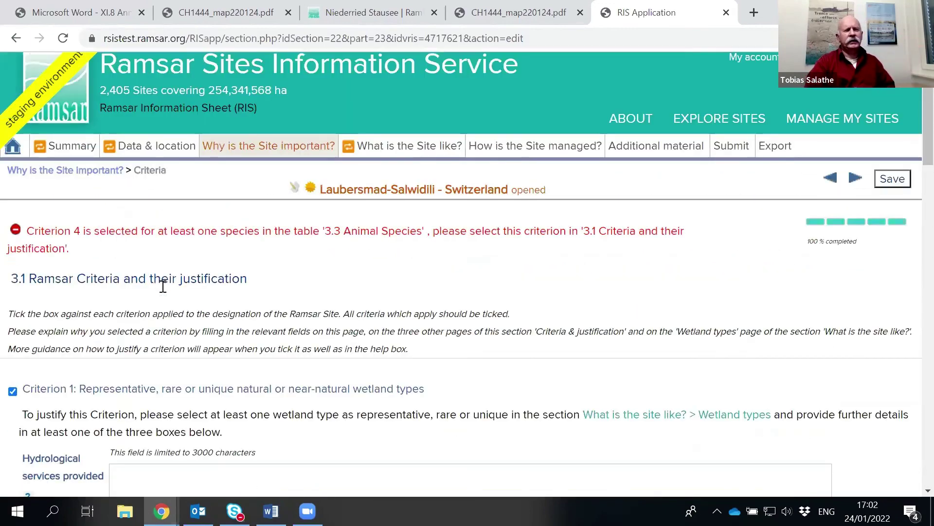
scroll(163, 290, "down", 10)
scroll(98, 331, "down", 1)
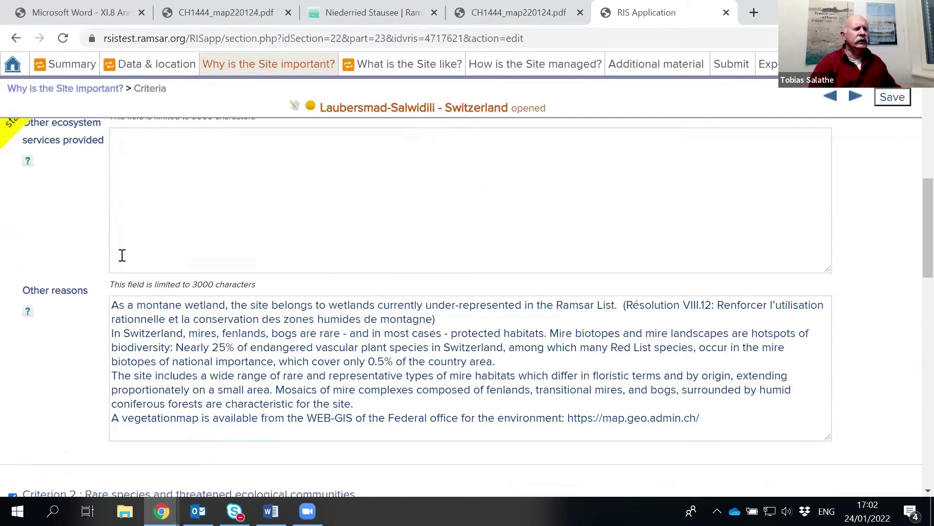
scroll(122, 253, "up", 10)
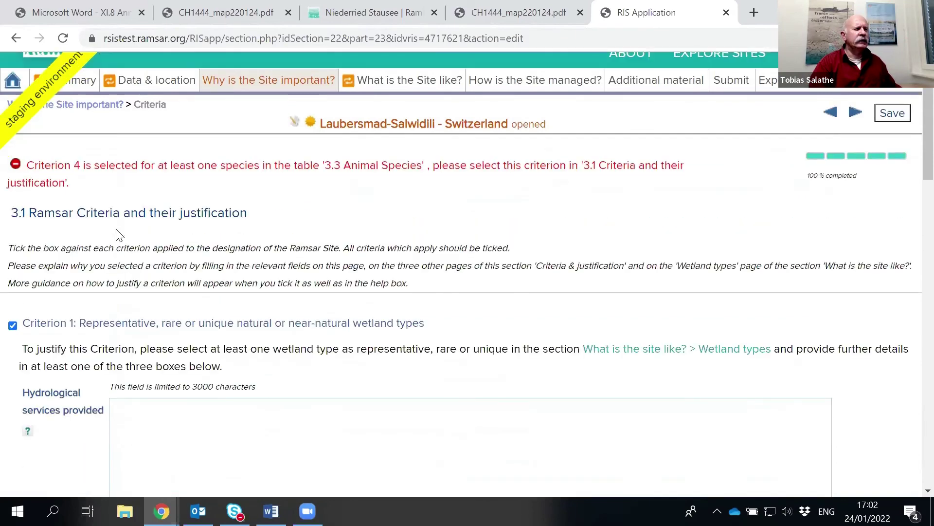
scroll(117, 232, "up", 2)
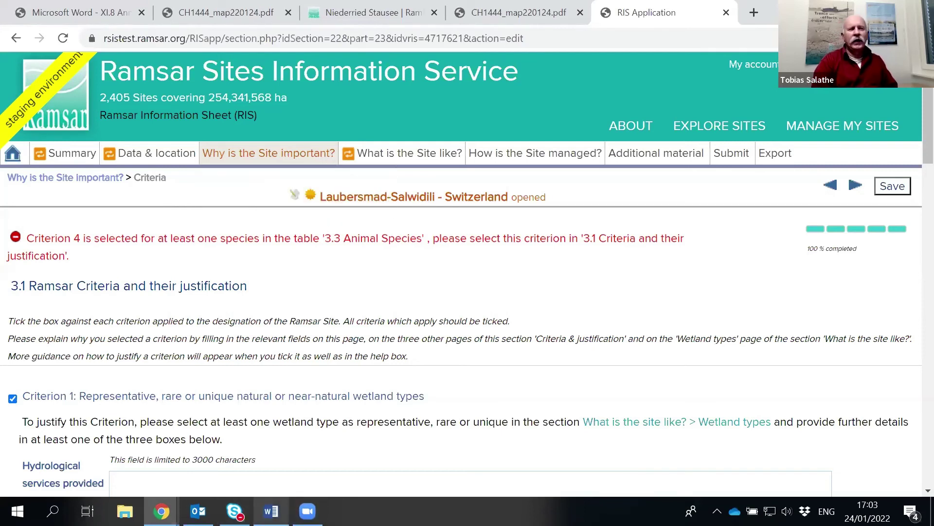
mouse_move(155, 163)
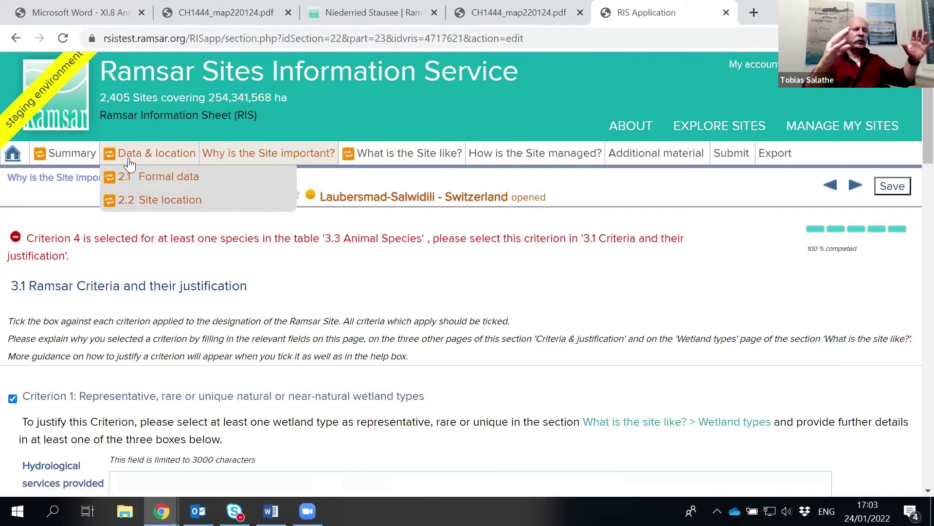
Step: View 2.2 Site location, then 2.1 Formal data, scrolling to the 2.1.4 boundary and area changes
left_click(136, 203)
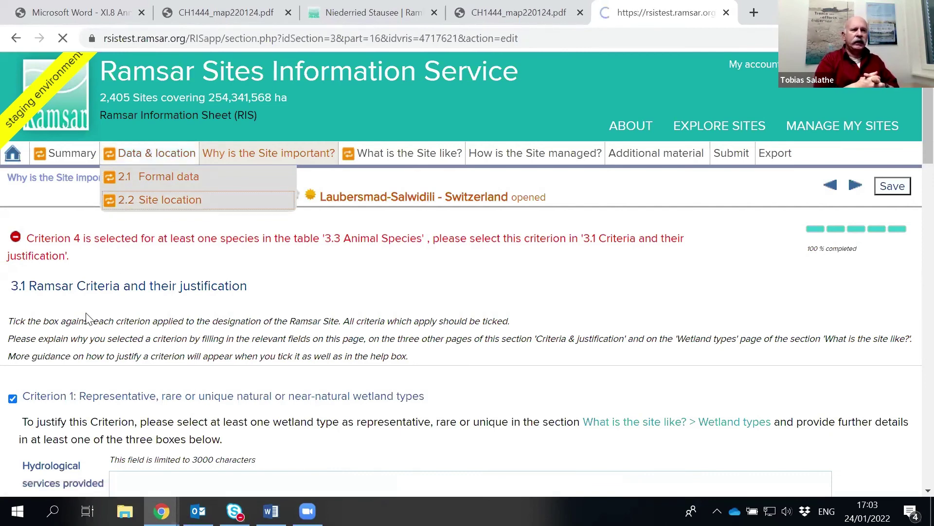
scroll(141, 328, "down", 8)
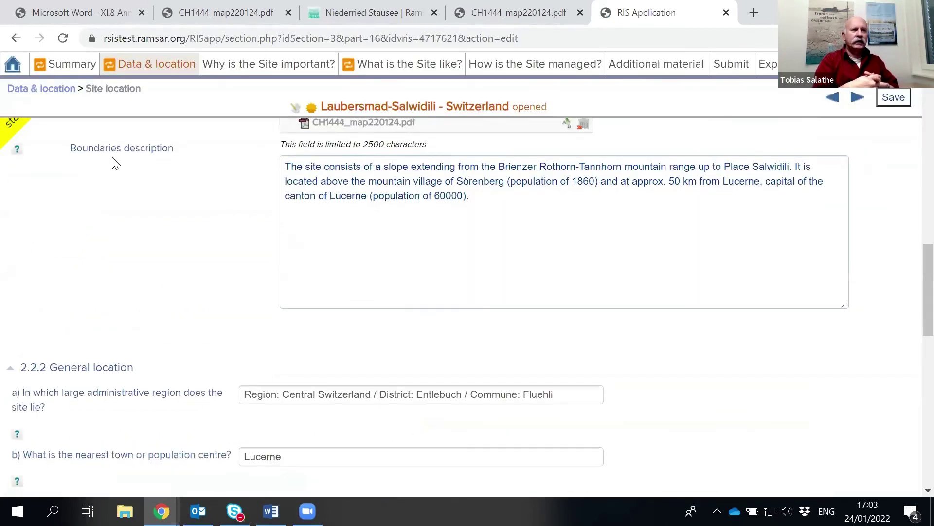
left_click(136, 89)
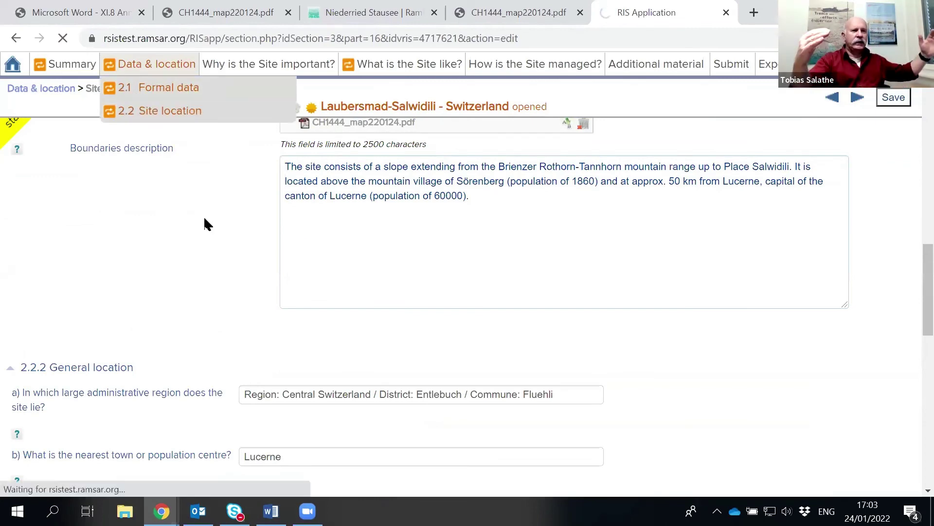
scroll(209, 221, "down", 10)
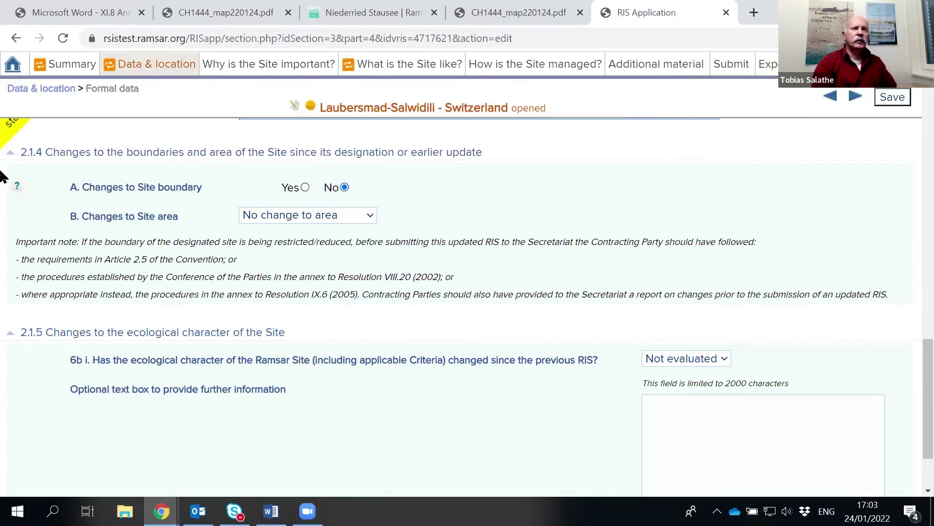
Step: Check the boundary-change guidance, then set Changes to Site boundary to Yes
left_click(17, 186)
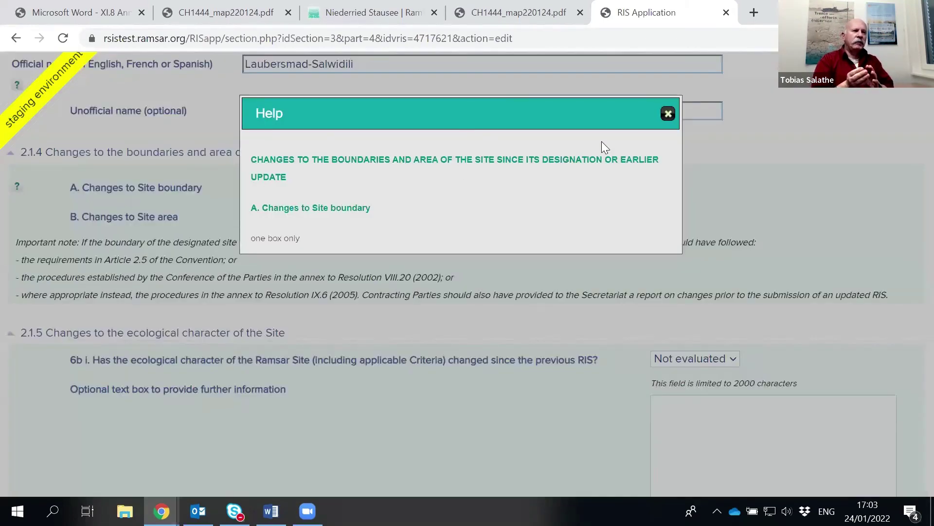
left_click(668, 114)
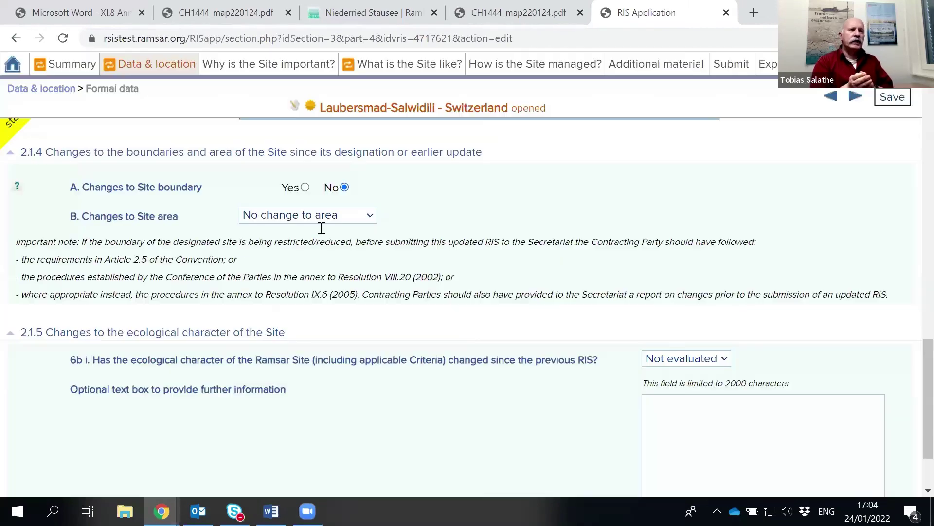
left_click(306, 187)
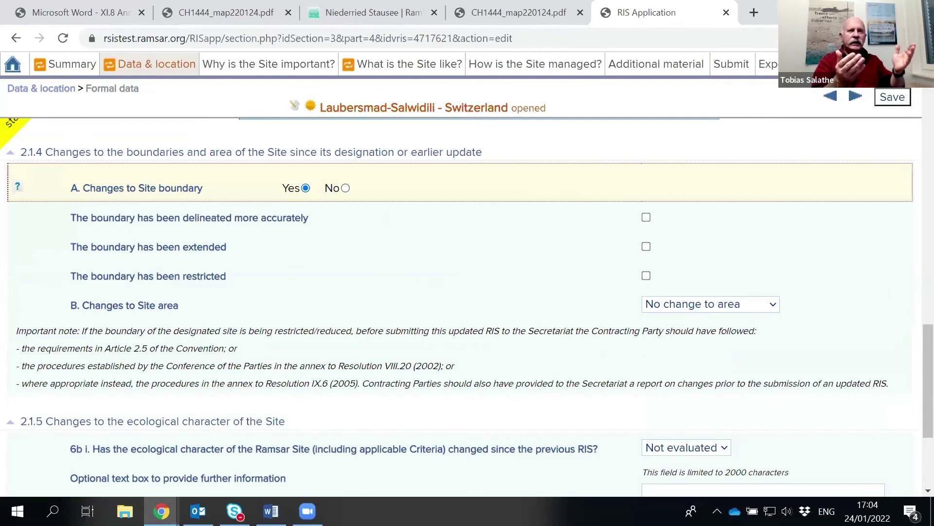
mouse_move(307, 511)
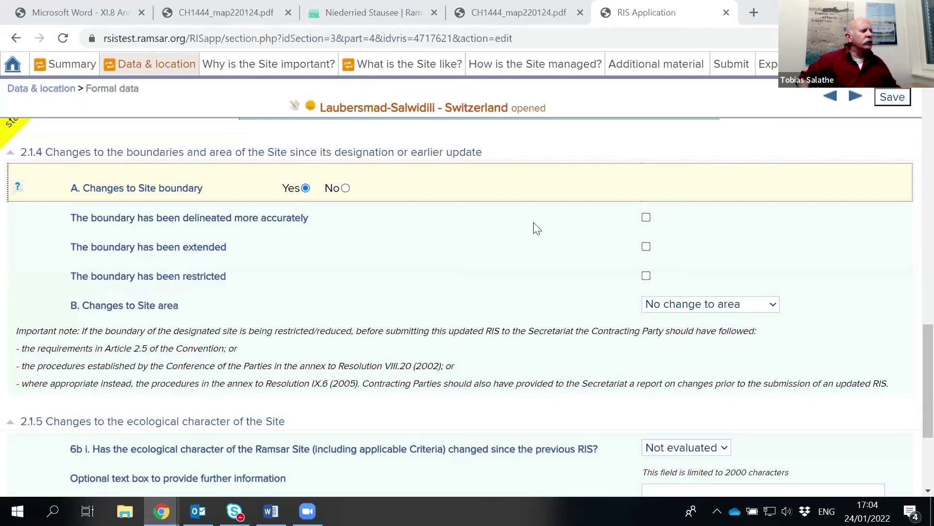
left_click(670, 305)
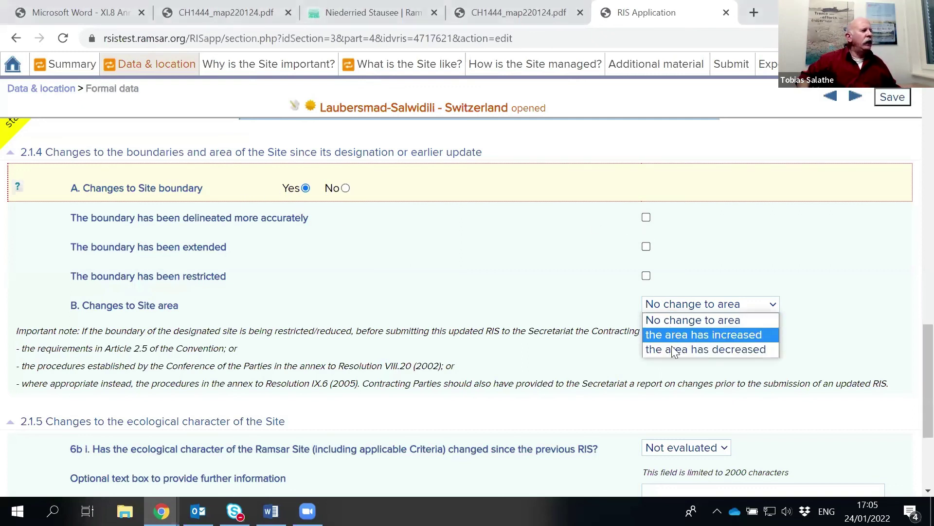
left_click(623, 239)
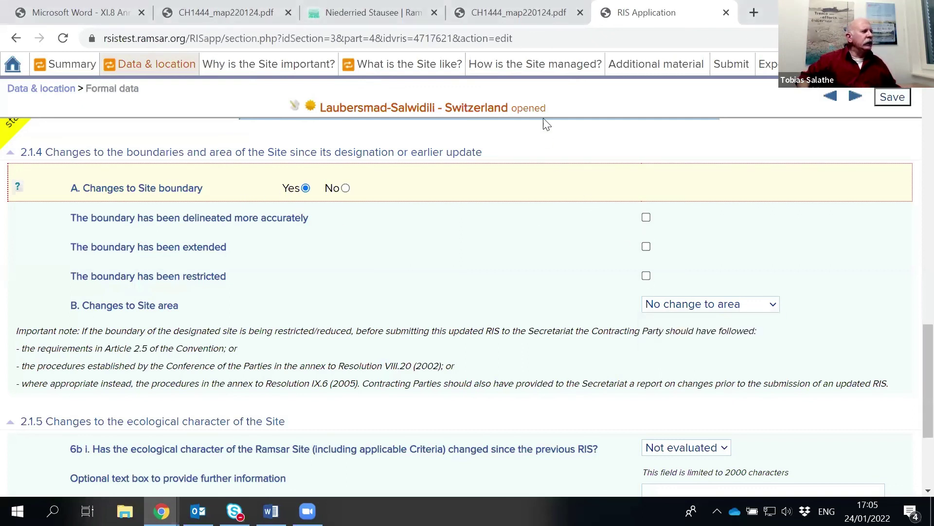